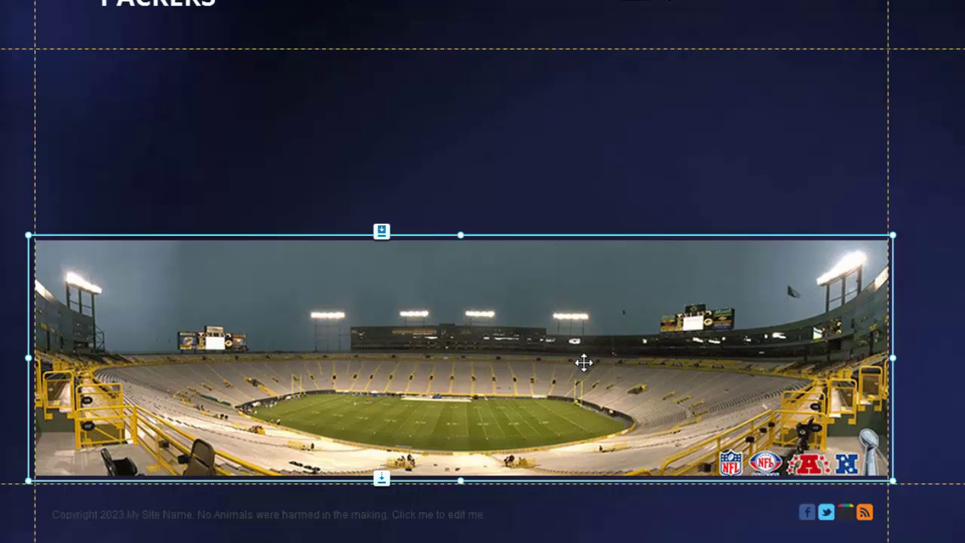
Move the stadium panorama image up so its frame starts at the header's lower guide line.
{"action": "key", "text": "Up"}
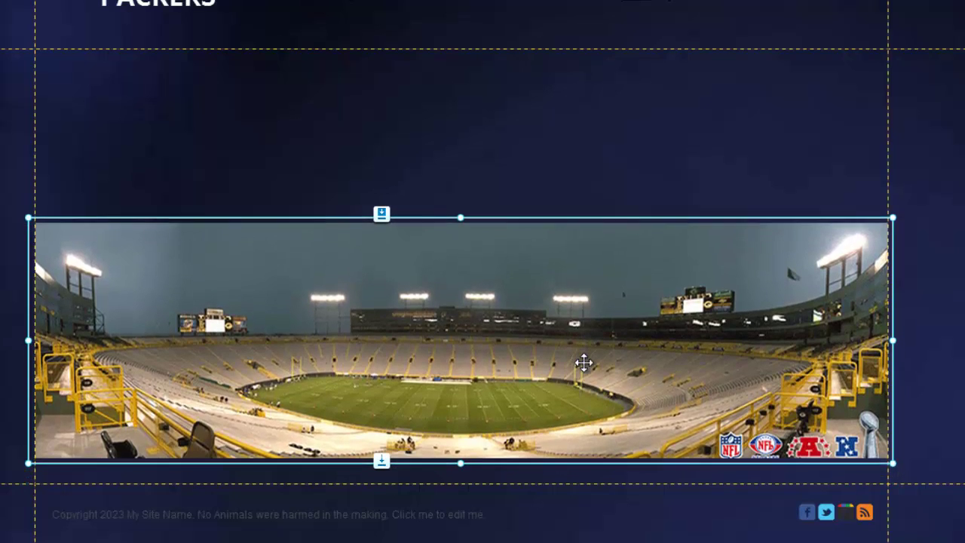
{"action": "key", "text": "Up"}
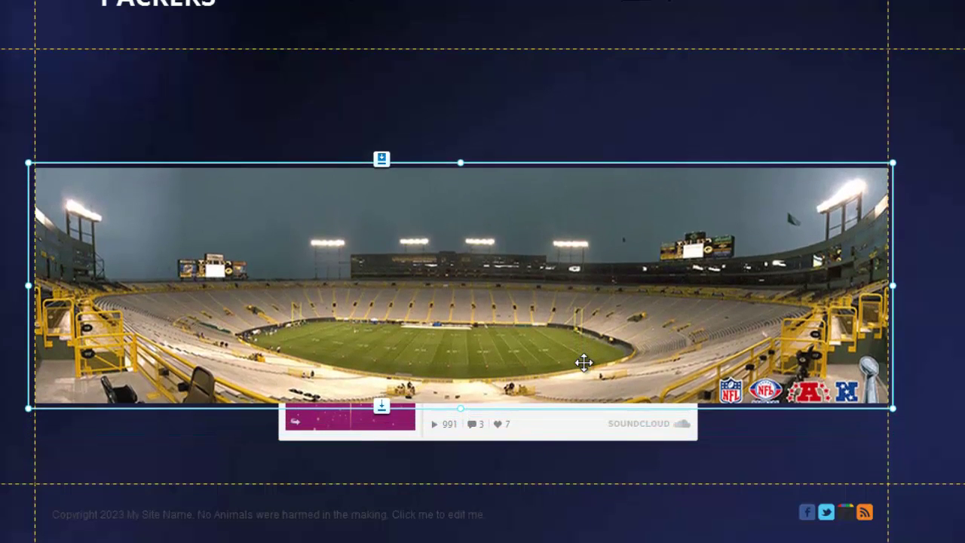
{"action": "key", "text": "Up"}
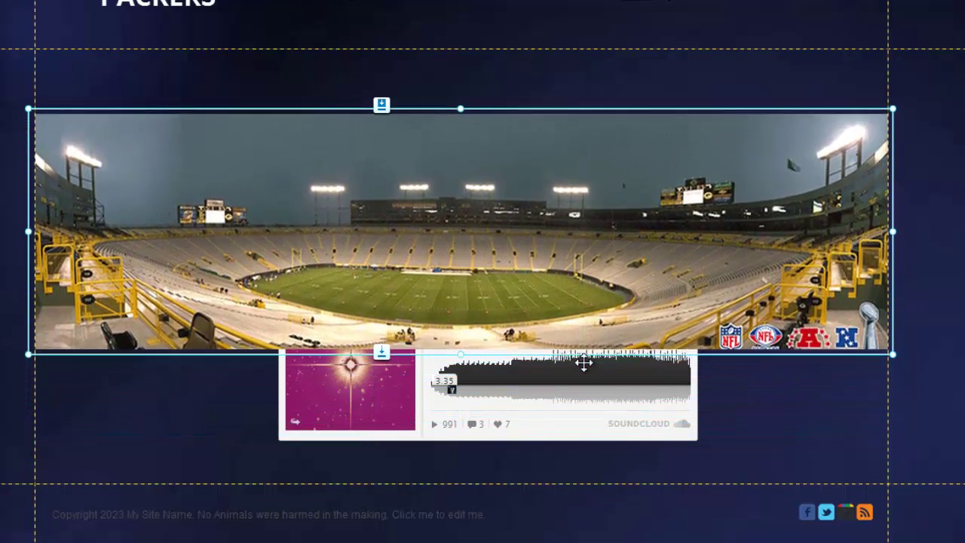
{"action": "key", "text": "Up"}
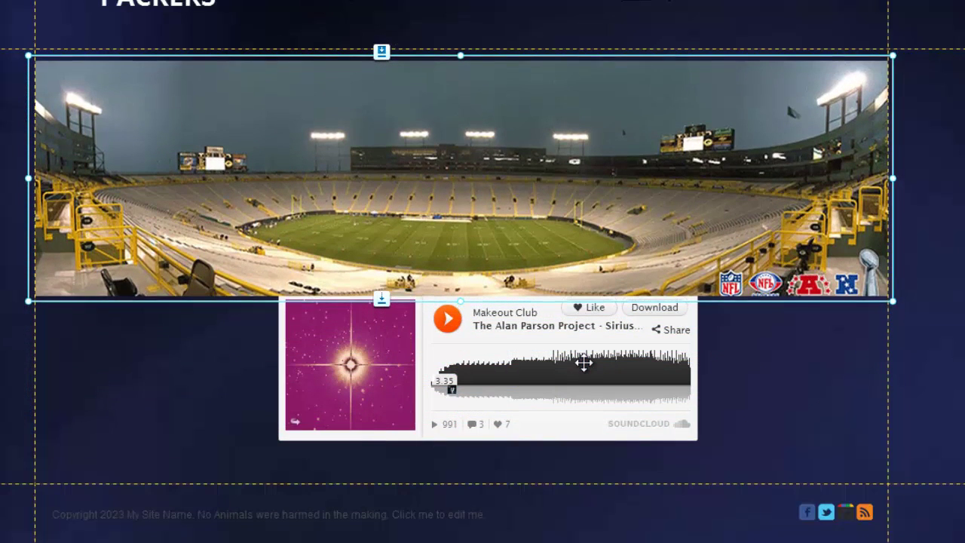
{"action": "key", "text": "Up"}
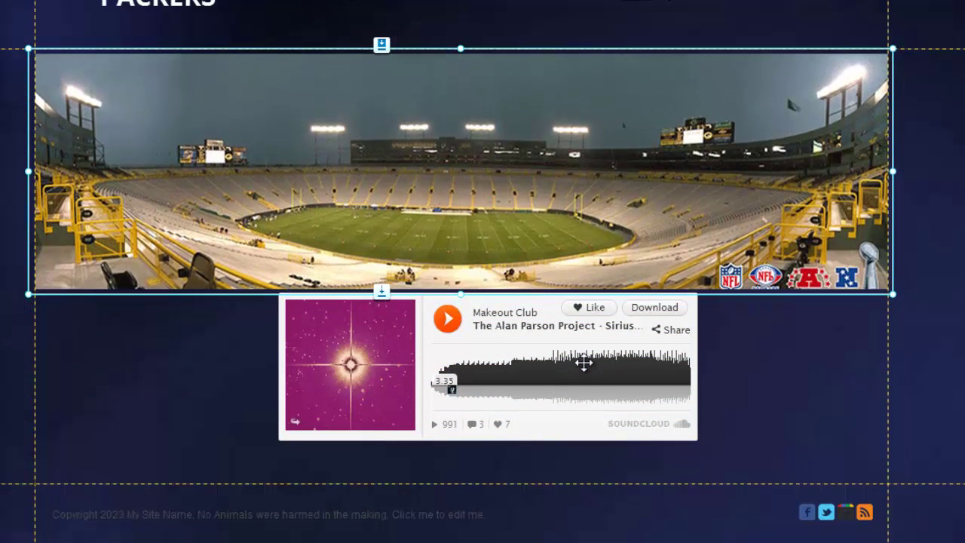
Move the SoundCloud player up so it sits hidden behind the stadium panorama image.
{"action": "left_click", "coordinate": [380, 400]}
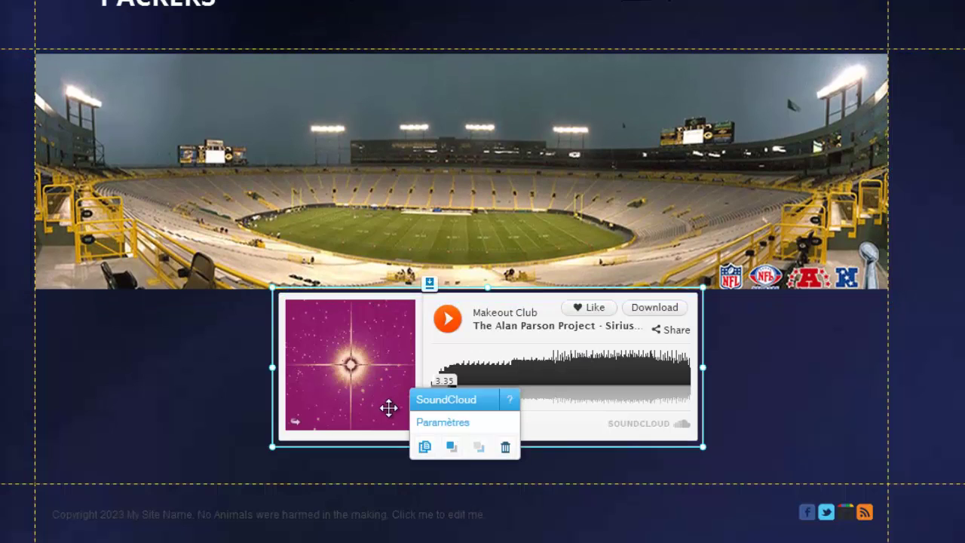
{"action": "left_click_drag", "start_coordinate": [375, 348], "coordinate": [360, 224]}
{"action": "left_click", "coordinate": [362, 362]}
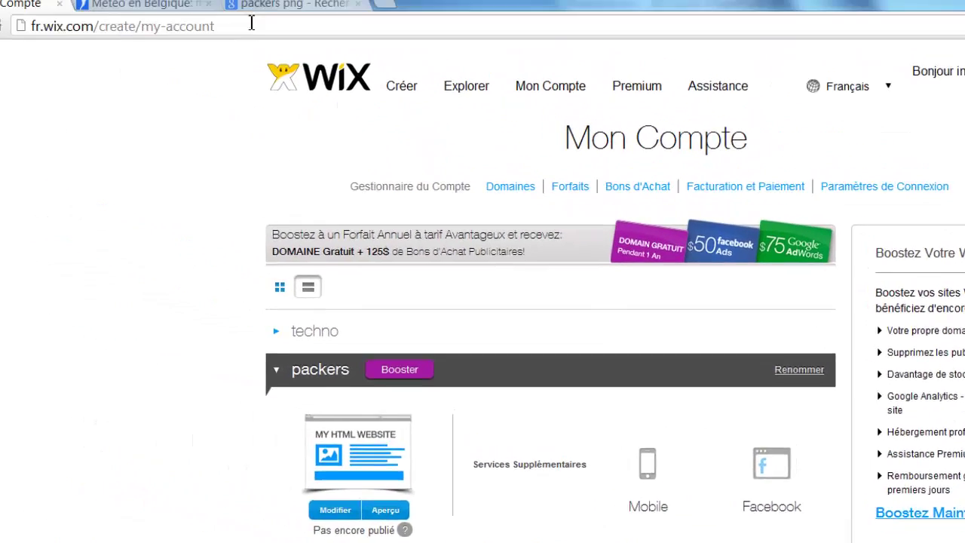
Switch to the Google Images results for "packers png" and examine the search terms and several image previews.
{"action": "left_click", "coordinate": [322, 46]}
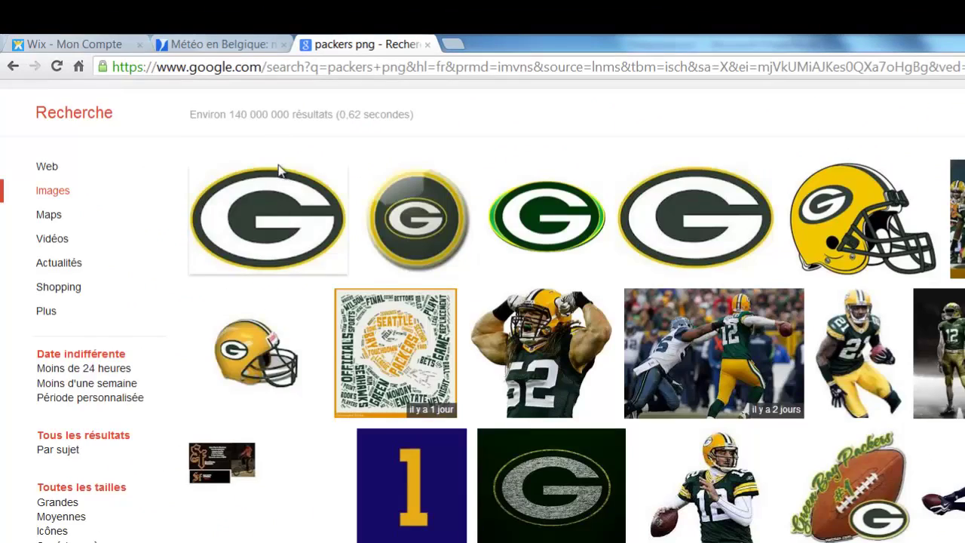
{"action": "scroll", "coordinate": [223, 149], "scroll_direction": "up", "scroll_amount": 1}
{"action": "left_click_drag", "start_coordinate": [243, 134], "coordinate": [106, 136]}
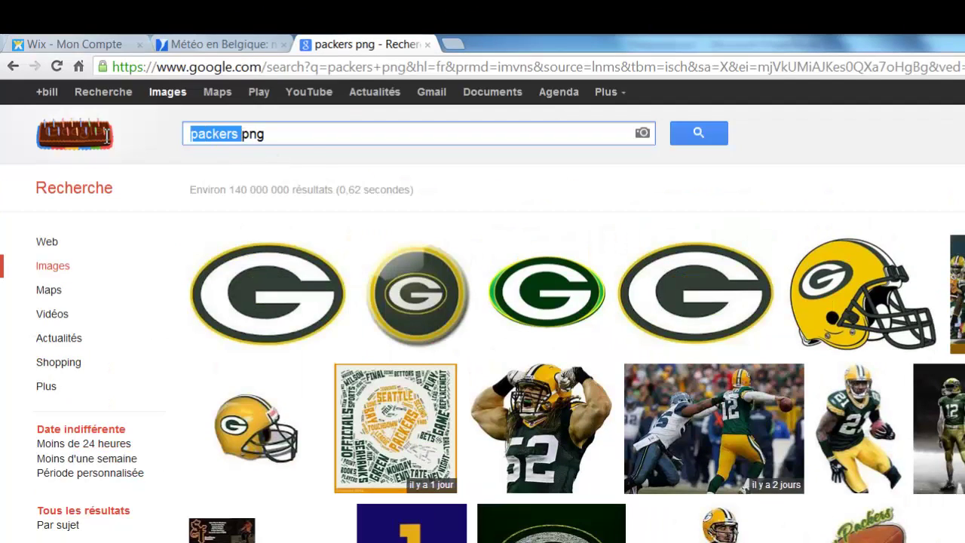
{"action": "left_click", "coordinate": [285, 138]}
{"action": "left_click_drag", "start_coordinate": [243, 133], "coordinate": [270, 136]}
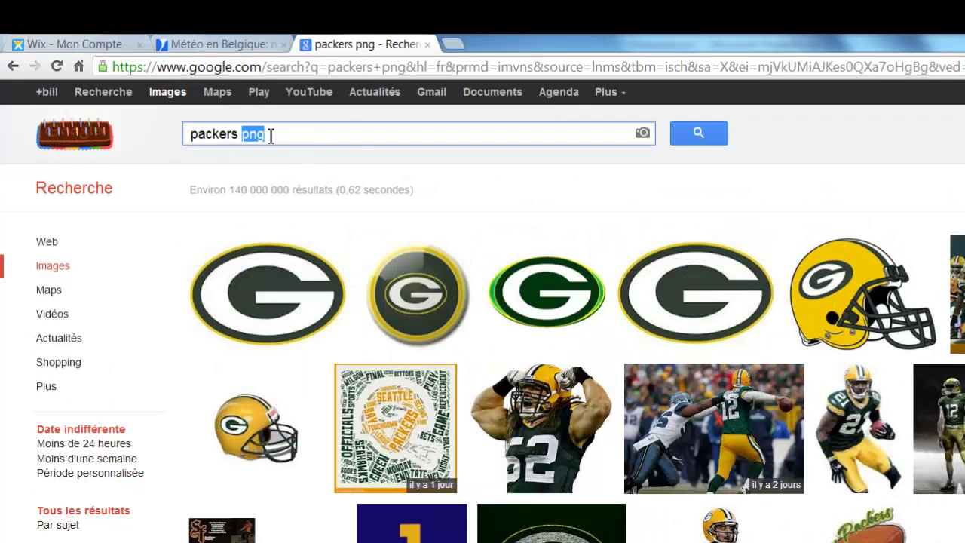
{"action": "left_click", "coordinate": [273, 135]}
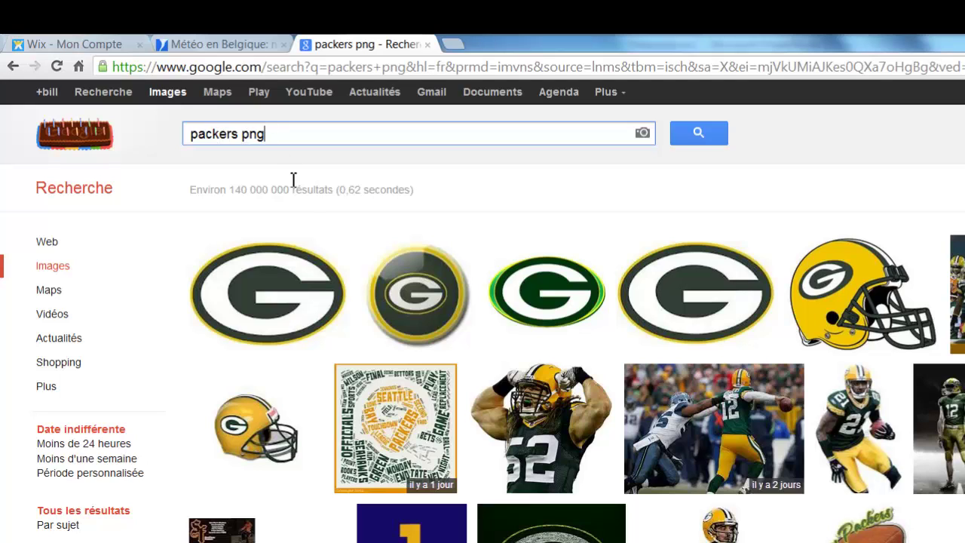
{"action": "mouse_move", "coordinate": [413, 322]}
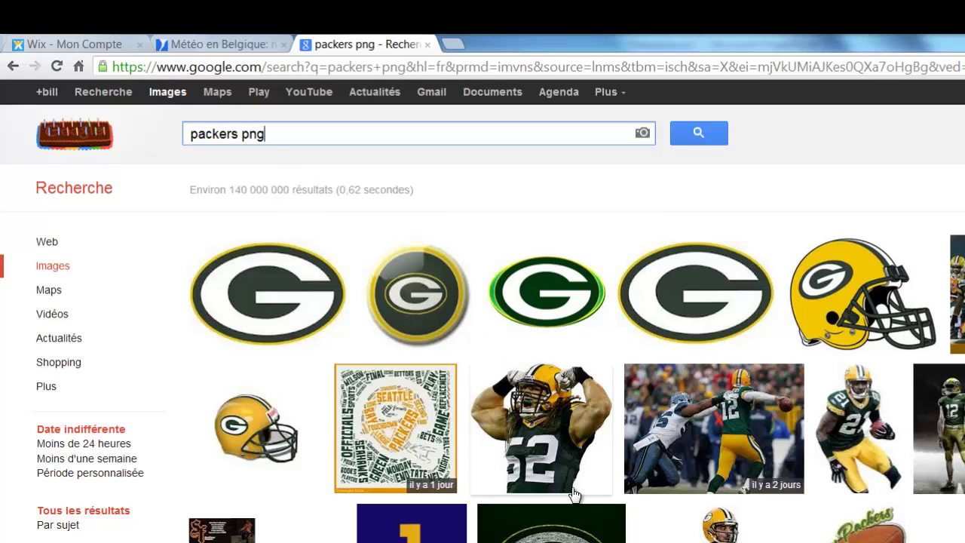
{"action": "mouse_move", "coordinate": [573, 494]}
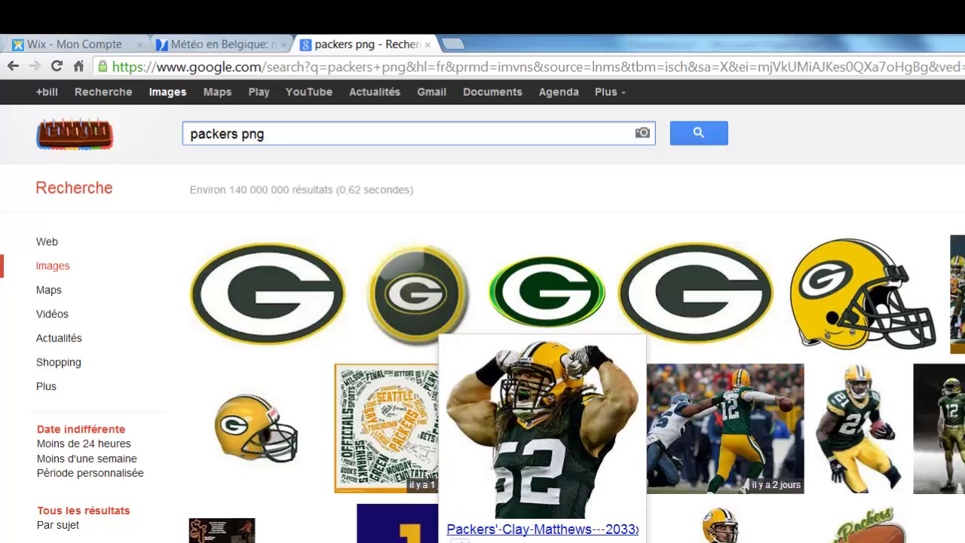
{"action": "mouse_move", "coordinate": [720, 524]}
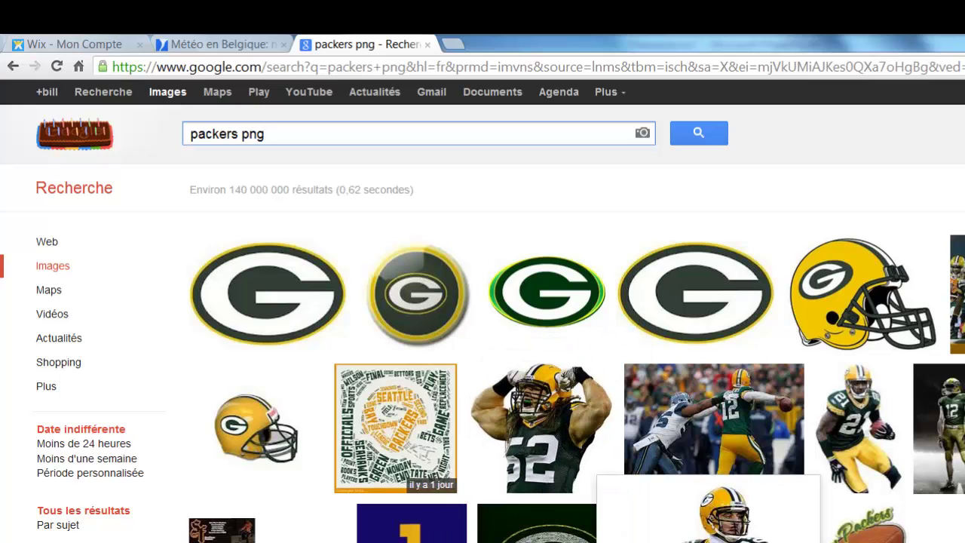
{"action": "mouse_move", "coordinate": [222, 530]}
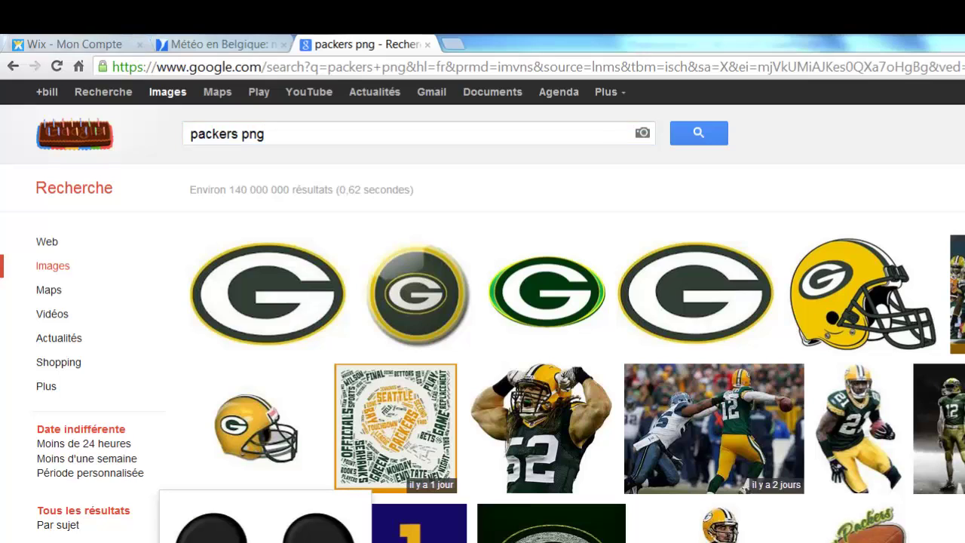
Return to the Wix editor and add a frameless image using the gallery picture Clay, with the image mode set to Centrer.
{"action": "key", "text": "alt+Tab"}
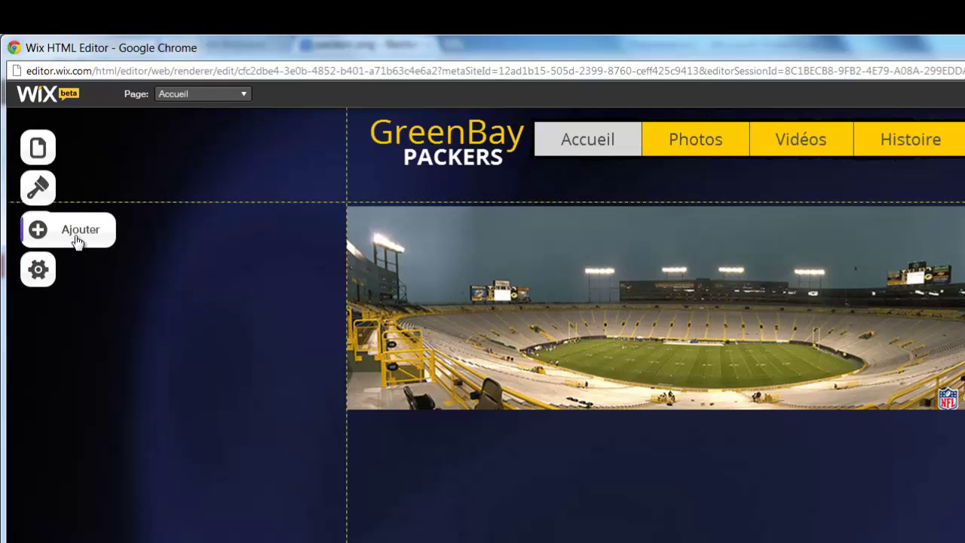
{"action": "left_click", "coordinate": [77, 240]}
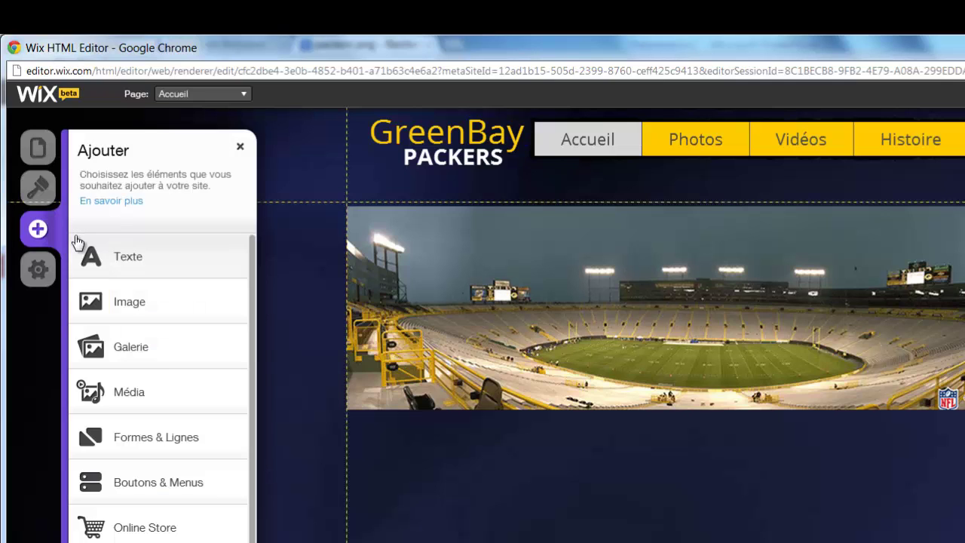
{"action": "left_click", "coordinate": [119, 303]}
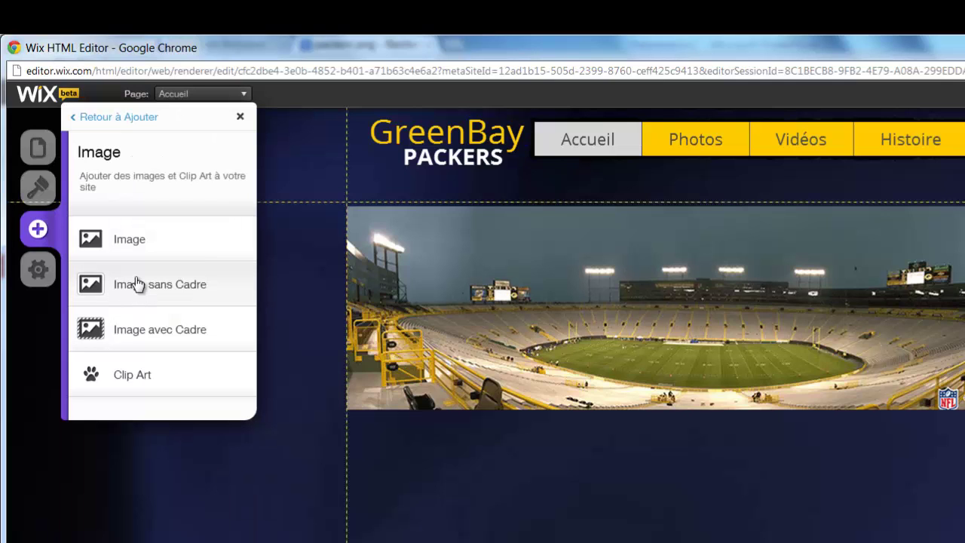
{"action": "left_click", "coordinate": [135, 286]}
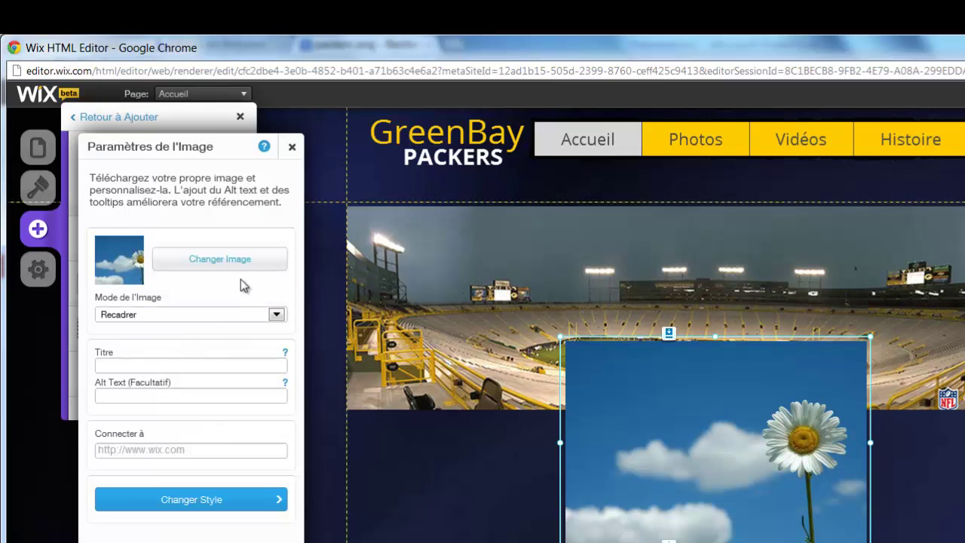
{"action": "left_click", "coordinate": [232, 265]}
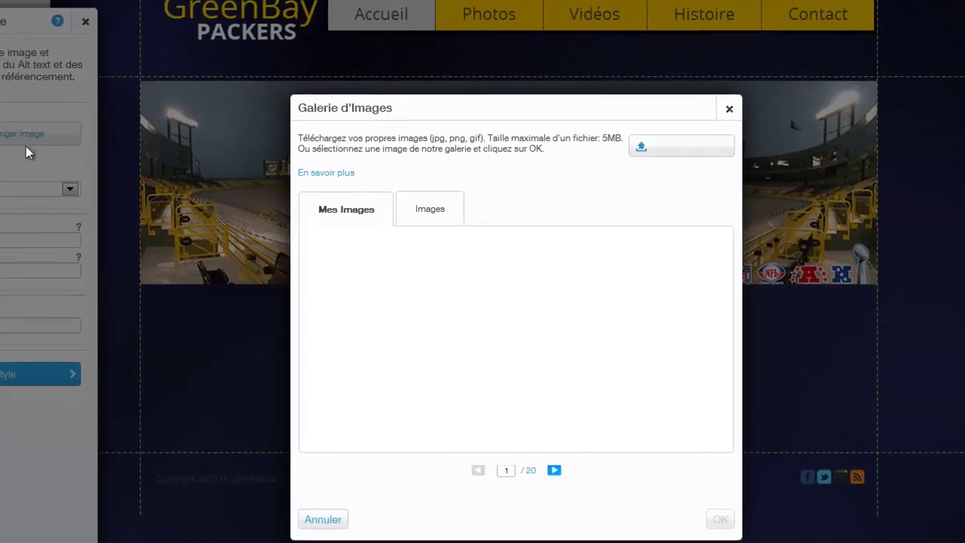
{"action": "left_click", "coordinate": [343, 285]}
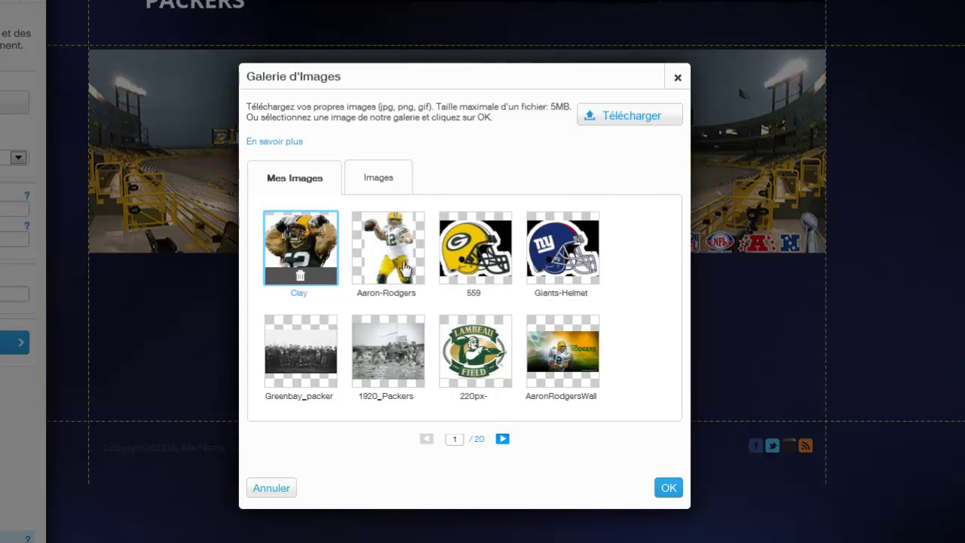
{"action": "left_click", "coordinate": [664, 488]}
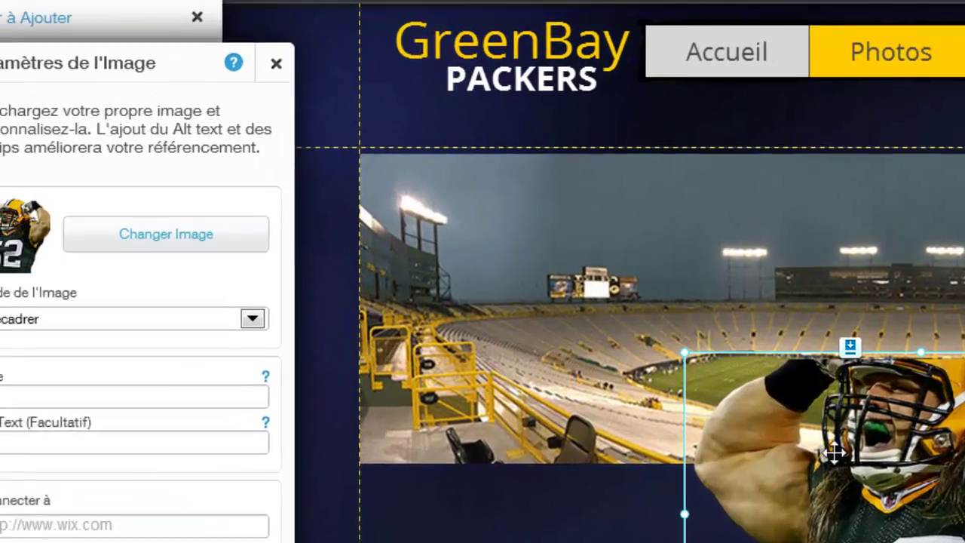
{"action": "left_click", "coordinate": [253, 319]}
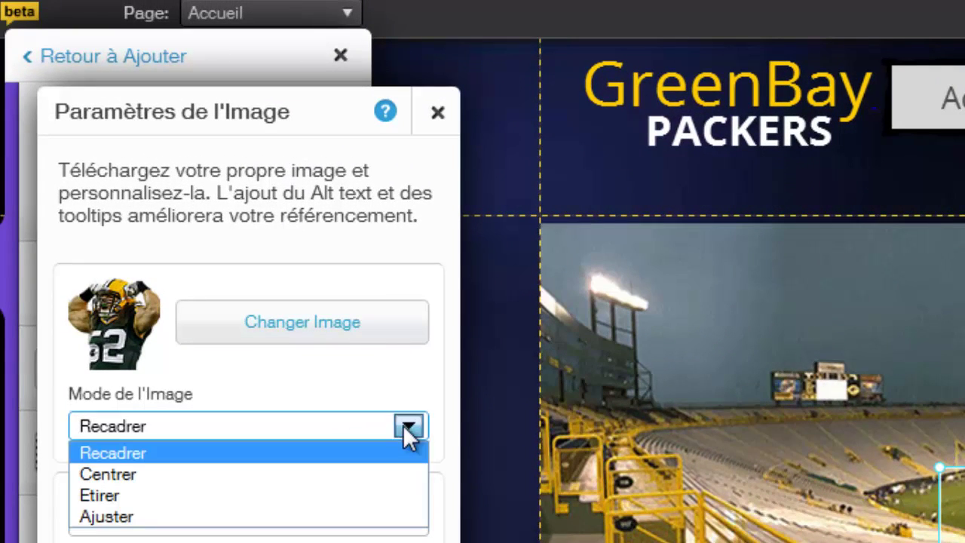
{"action": "left_click", "coordinate": [365, 474]}
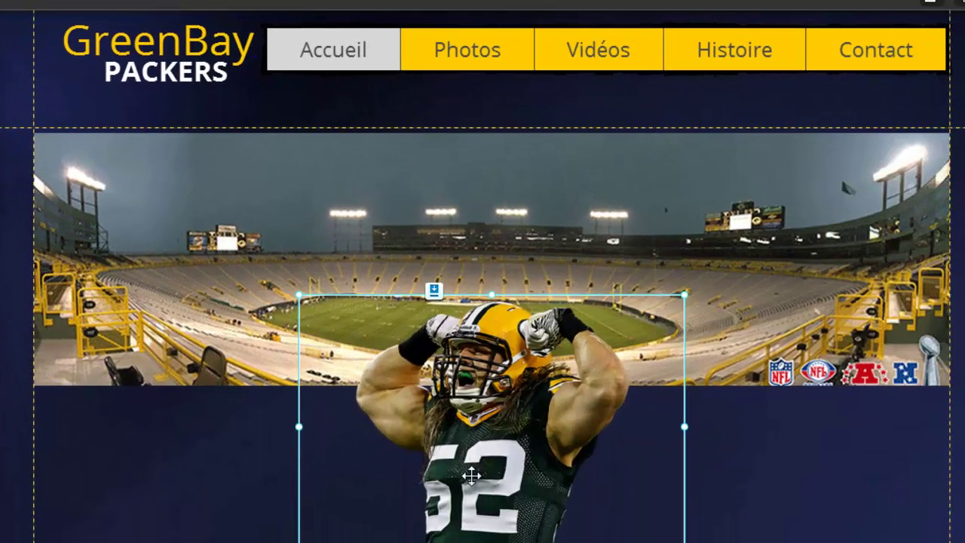
Place the number 52 player image over the right half of the stadium panorama and enlarge it so the helmet rises above the banner.
{"action": "left_click_drag", "start_coordinate": [768, 542], "coordinate": [964, 389]}
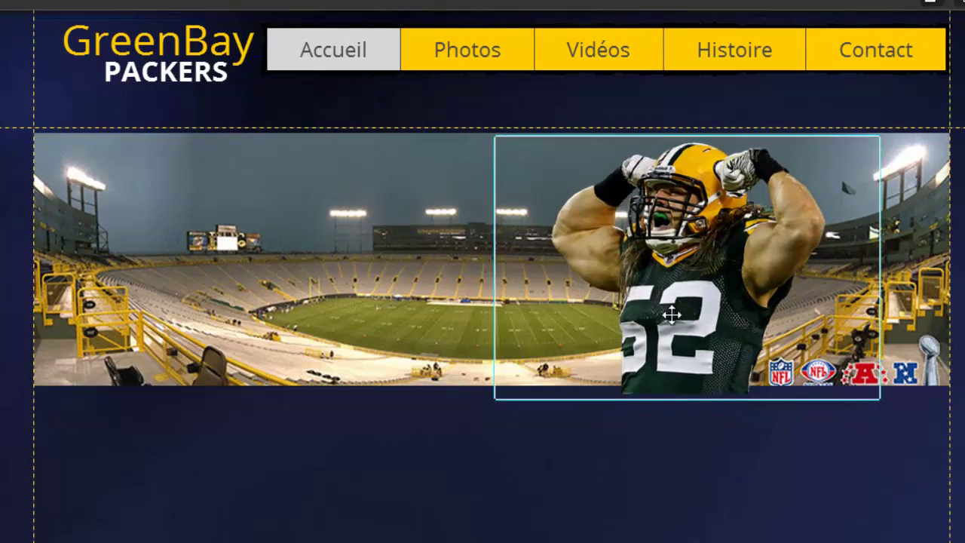
{"action": "mouse_move", "coordinate": [672, 315]}
{"action": "left_mouse_down"}
{"action": "mouse_move", "coordinate": [682, 299]}
{"action": "mouse_move", "coordinate": [677, 308]}
{"action": "left_mouse_up"}
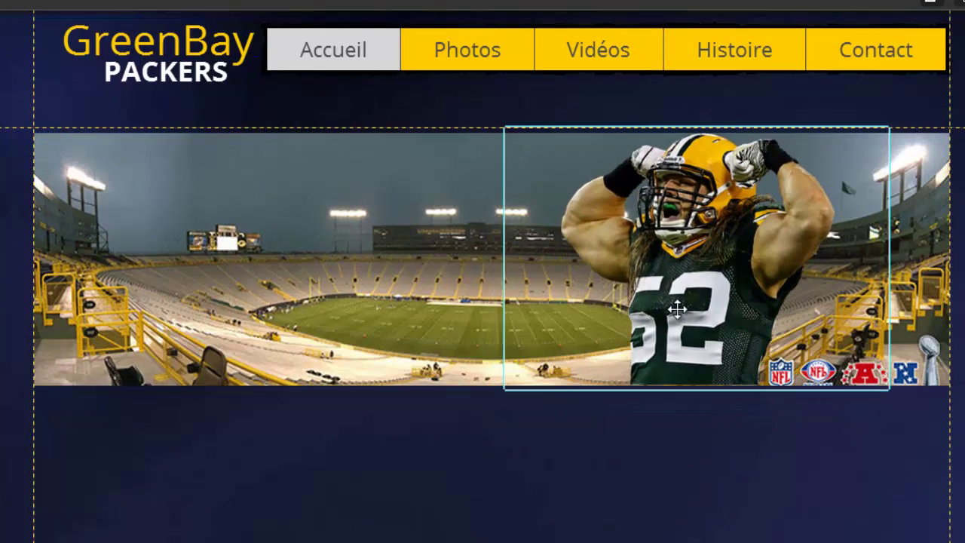
{"action": "left_click_drag", "start_coordinate": [889, 121], "coordinate": [895, 83]}
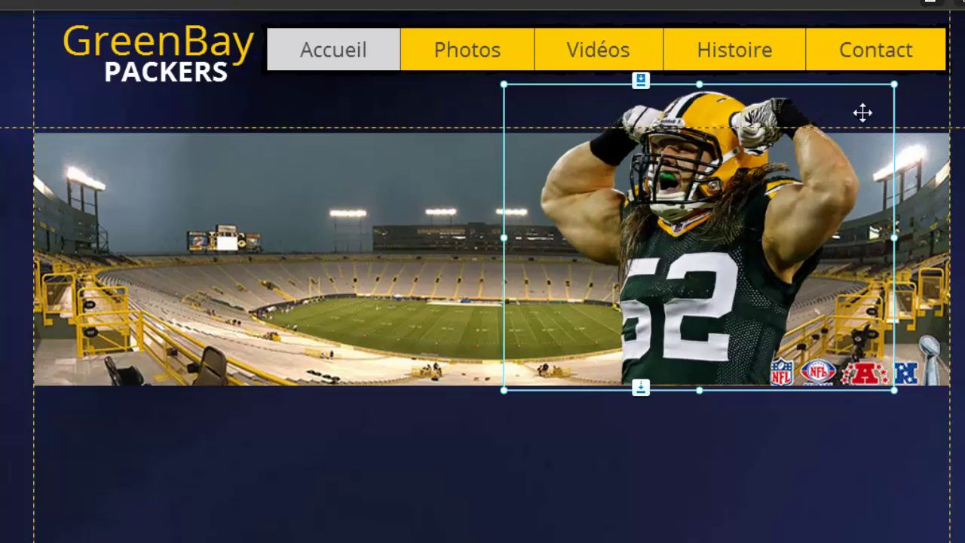
{"action": "double_click", "coordinate": [732, 204]}
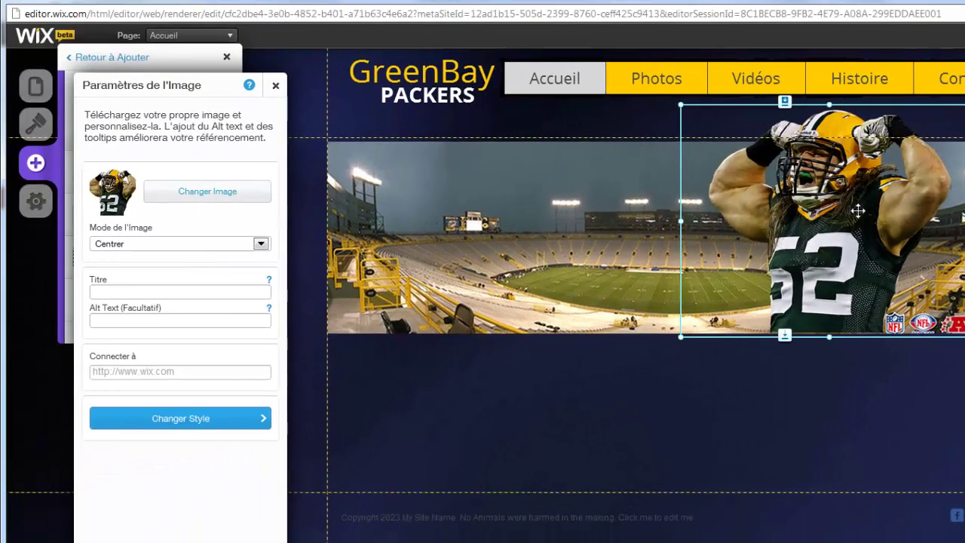
{"action": "left_click", "coordinate": [935, 430]}
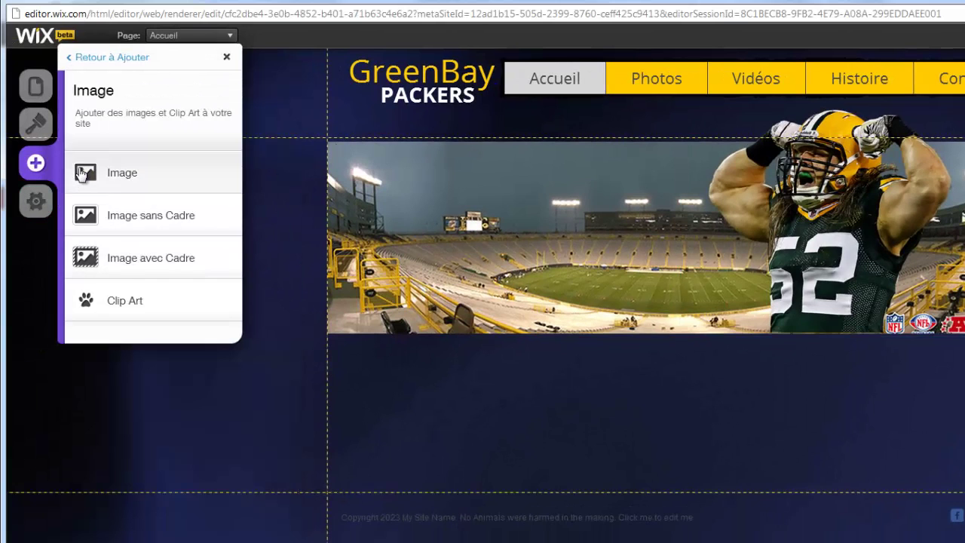
{"action": "left_click", "coordinate": [104, 189]}
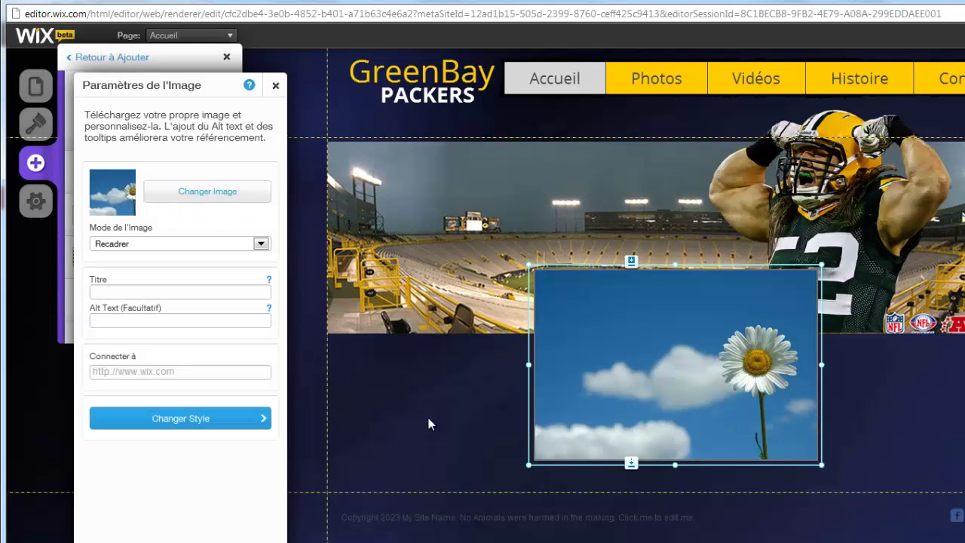
{"action": "left_click", "coordinate": [663, 403]}
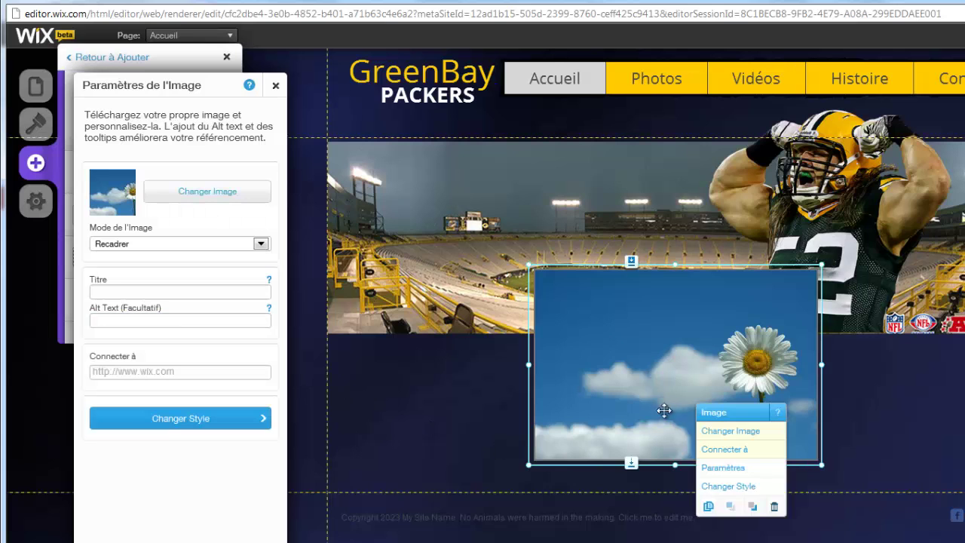
{"action": "left_click", "coordinate": [774, 507]}
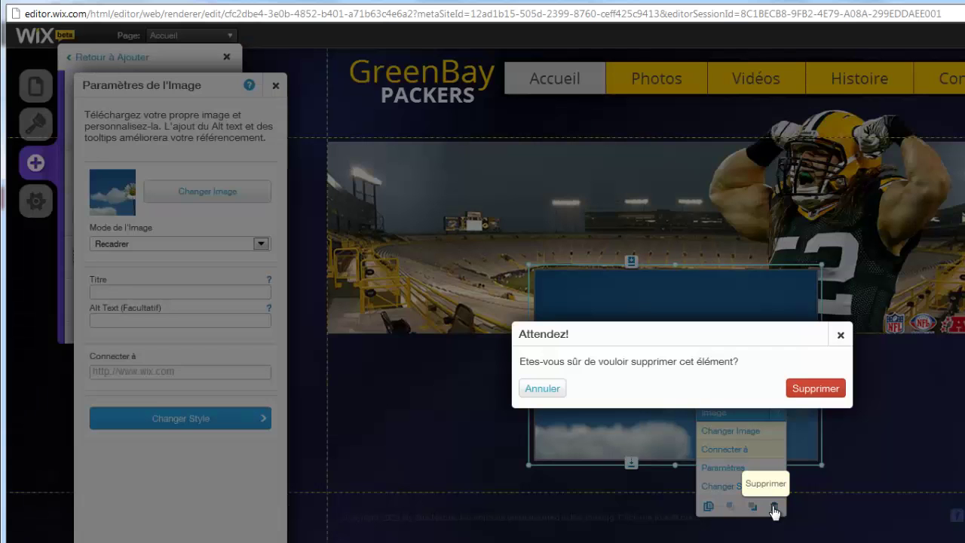
{"action": "left_click", "coordinate": [816, 389]}
Add another frameless image and replace its placeholder with the gallery picture Aaron-Rodgers.
{"action": "left_click", "coordinate": [133, 218]}
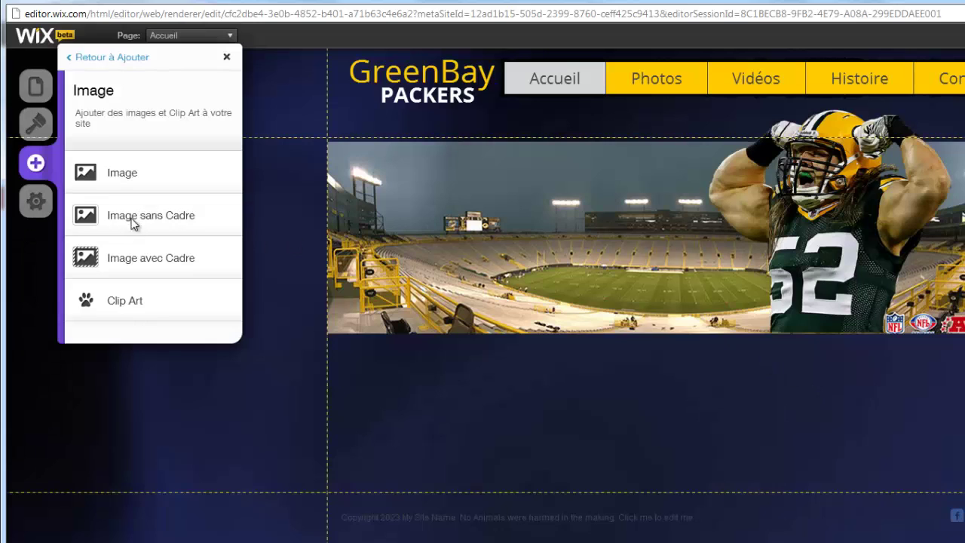
{"action": "left_click", "coordinate": [215, 198]}
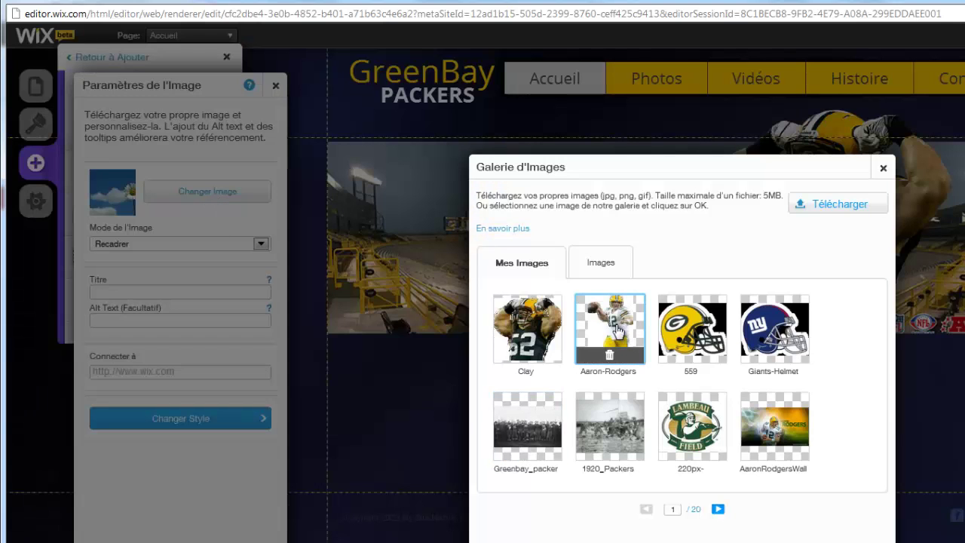
{"action": "left_click", "coordinate": [618, 330]}
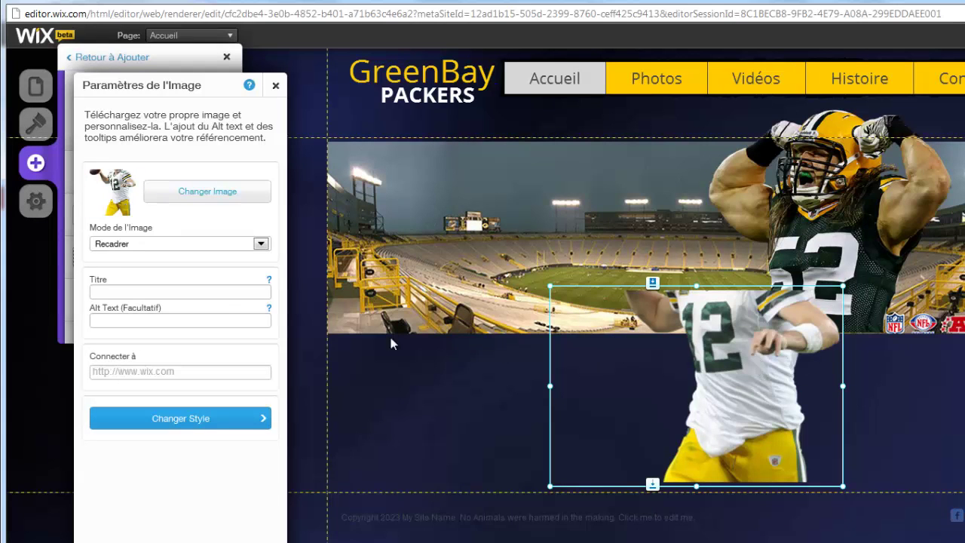
Set the number 12 player's image mode to Centrer and move the image over the left part of the stadium panorama.
{"action": "left_click", "coordinate": [240, 250]}
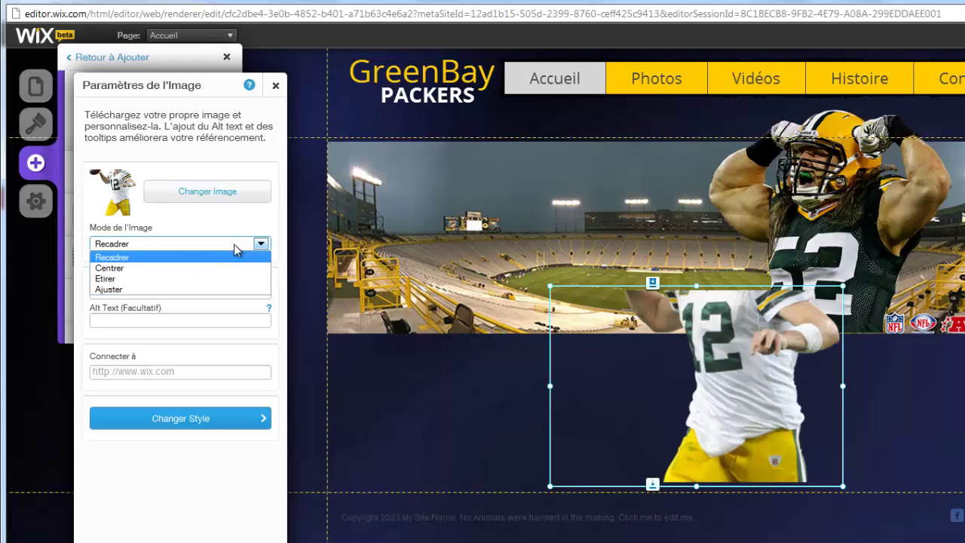
{"action": "left_click", "coordinate": [218, 269]}
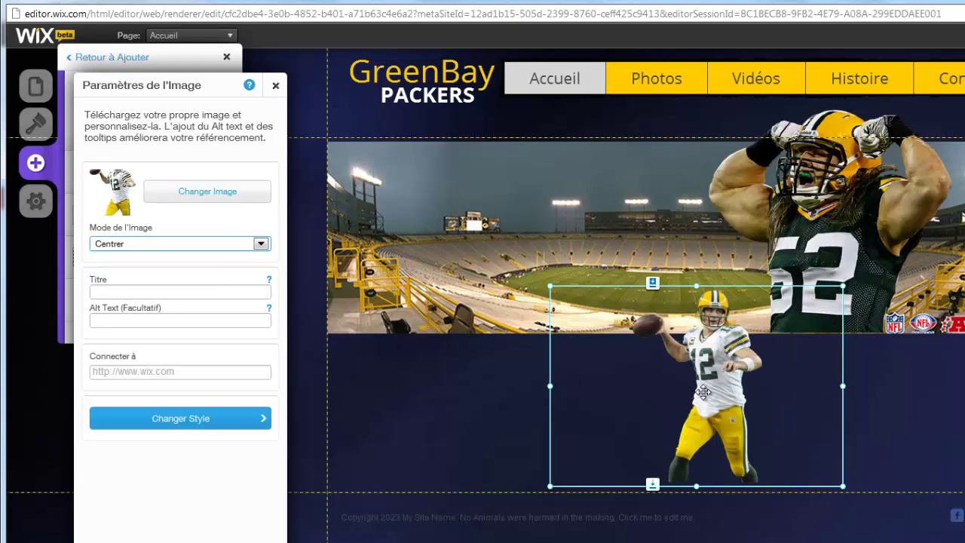
{"action": "left_click_drag", "start_coordinate": [597, 344], "coordinate": [409, 245]}
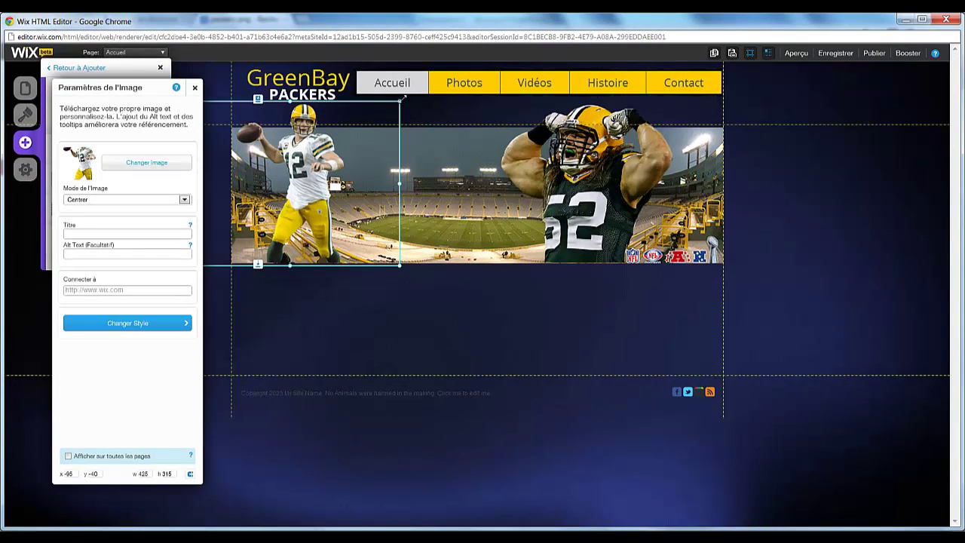
Deselect the number 12 player image and save the site.
{"action": "left_click", "coordinate": [465, 121]}
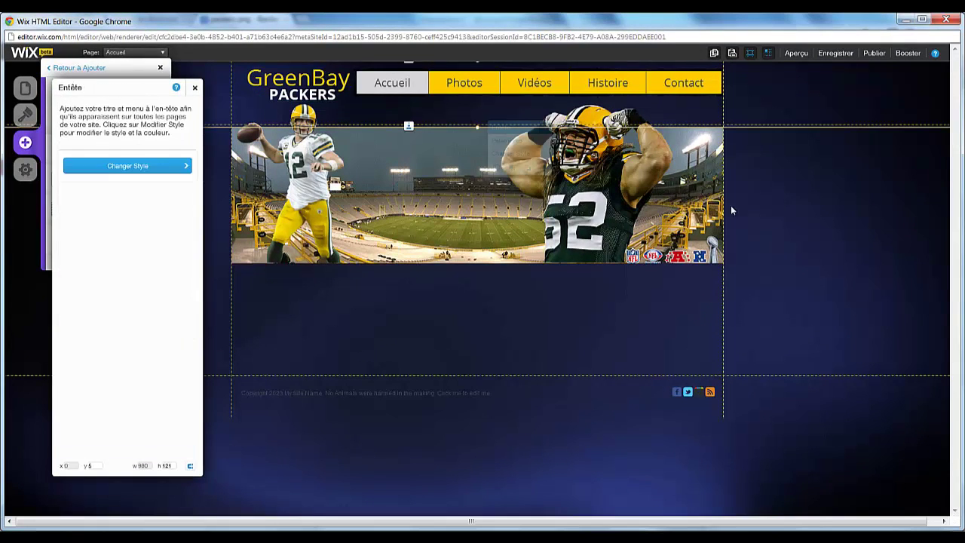
{"action": "left_click", "coordinate": [793, 205]}
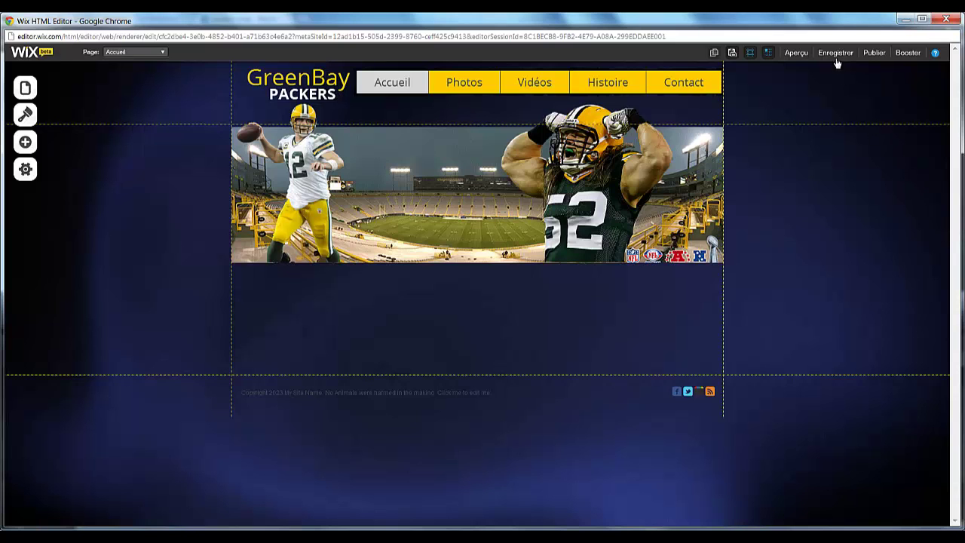
{"action": "left_click", "coordinate": [835, 53]}
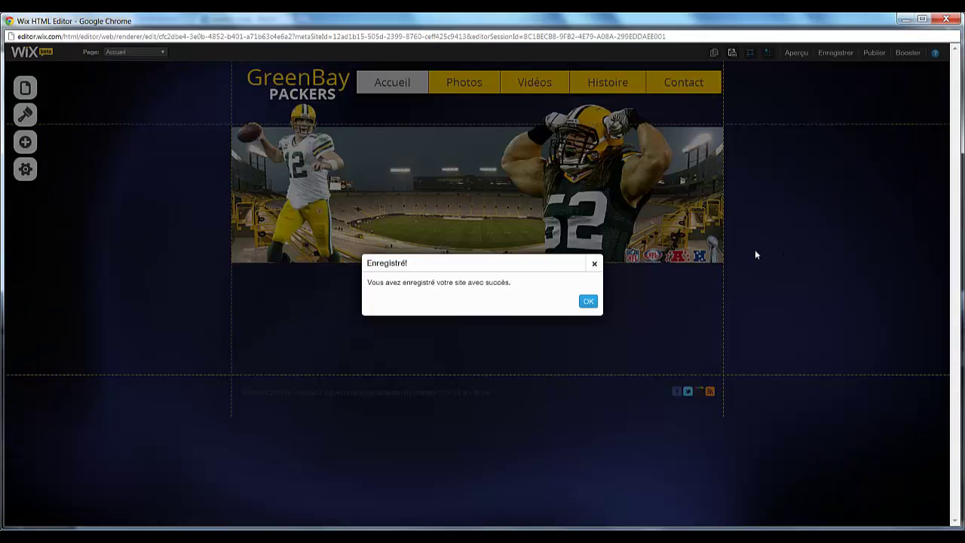
{"action": "left_click", "coordinate": [589, 302]}
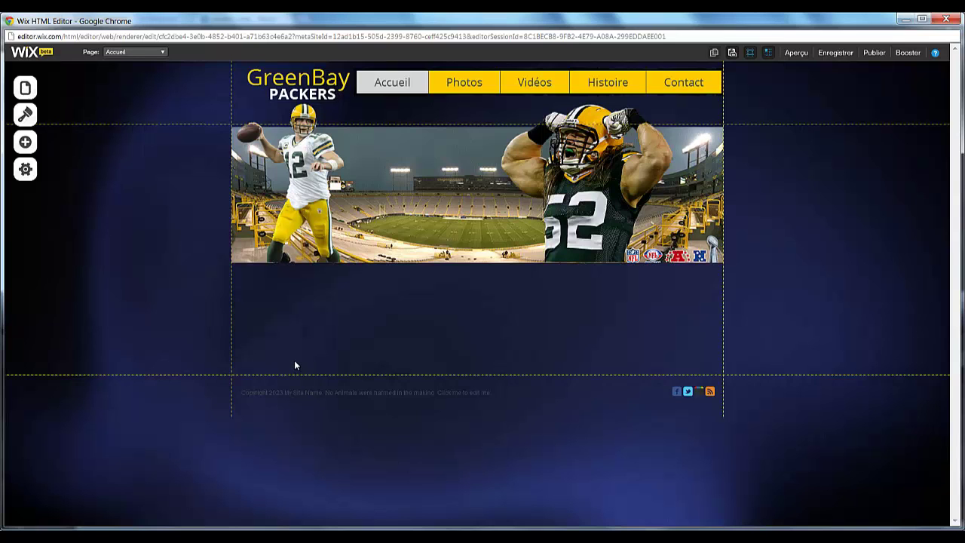
Add a Diaporama gallery below the banner at x 0, y 370 and resize it to 975 wide by 250 high.
{"action": "left_click", "coordinate": [25, 147]}
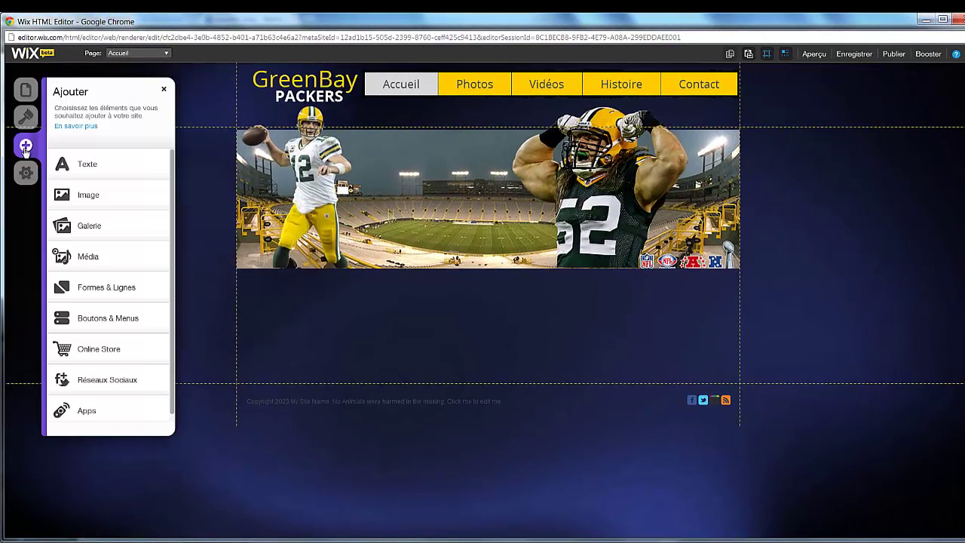
{"action": "left_click", "coordinate": [100, 226]}
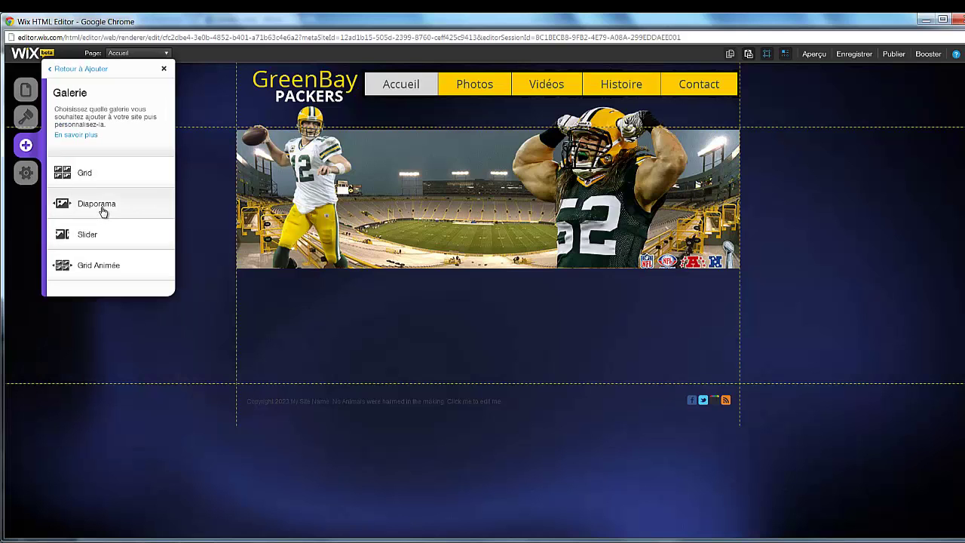
{"action": "left_click", "coordinate": [102, 210]}
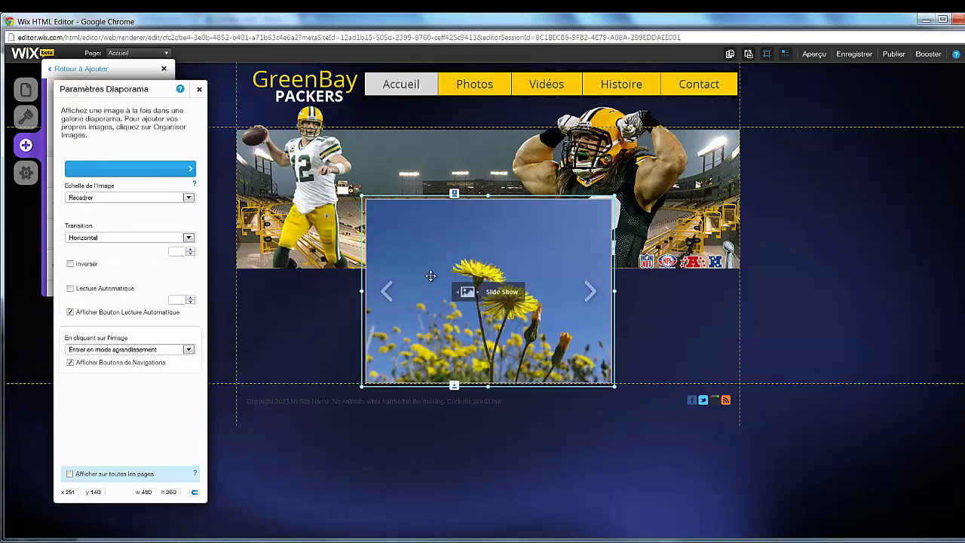
{"action": "left_click_drag", "start_coordinate": [430, 276], "coordinate": [304, 392]}
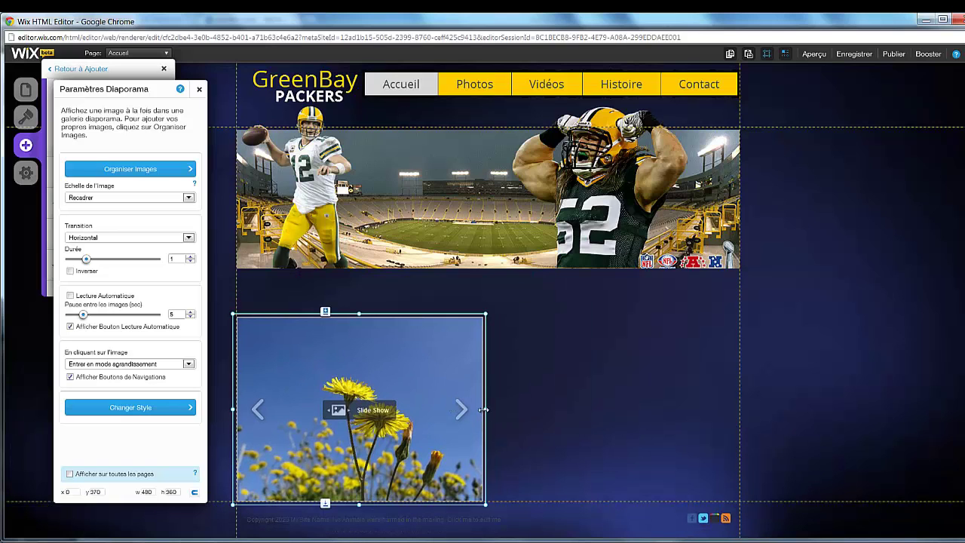
{"action": "left_click_drag", "start_coordinate": [483, 409], "coordinate": [739, 404]}
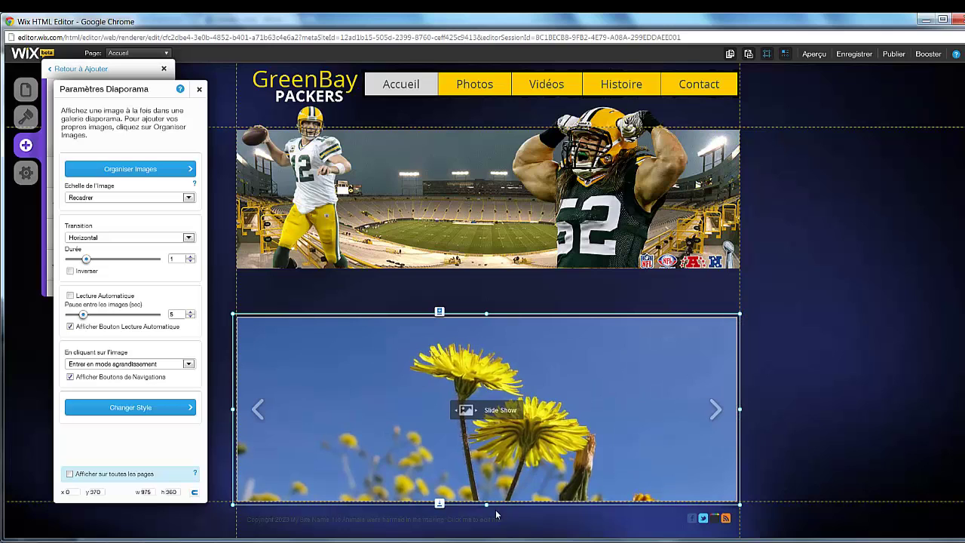
{"action": "left_click_drag", "start_coordinate": [486, 500], "coordinate": [484, 450]}
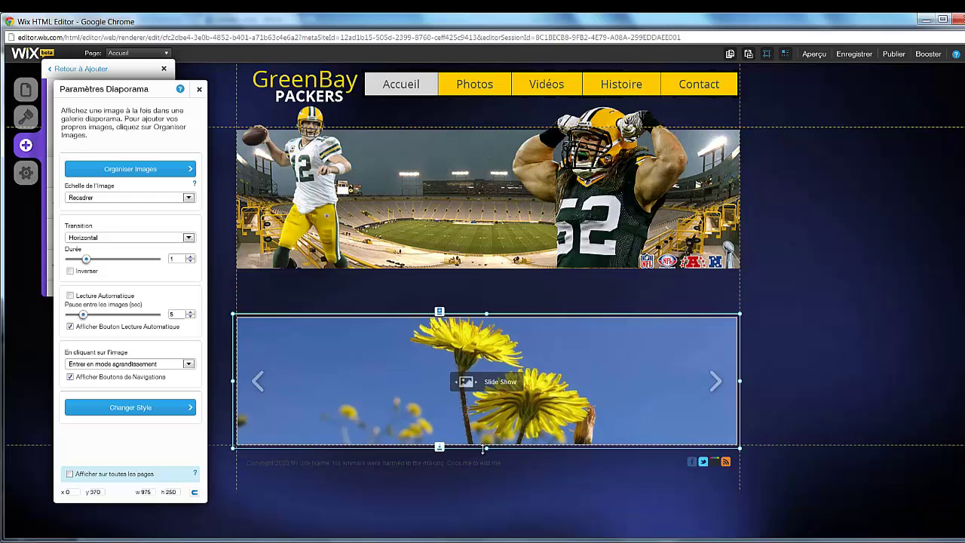
Fill the slideshow with the pictures AaronRodgersWall, 456, 1012_oag_packer, the green G logo and Donald-Driver- from Mes Images.
{"action": "left_click", "coordinate": [130, 170]}
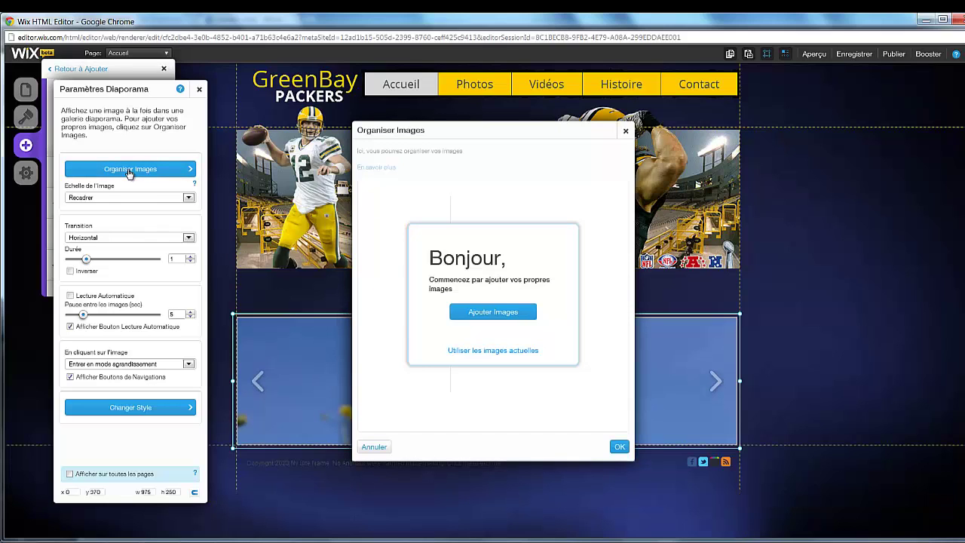
{"action": "left_click", "coordinate": [499, 317]}
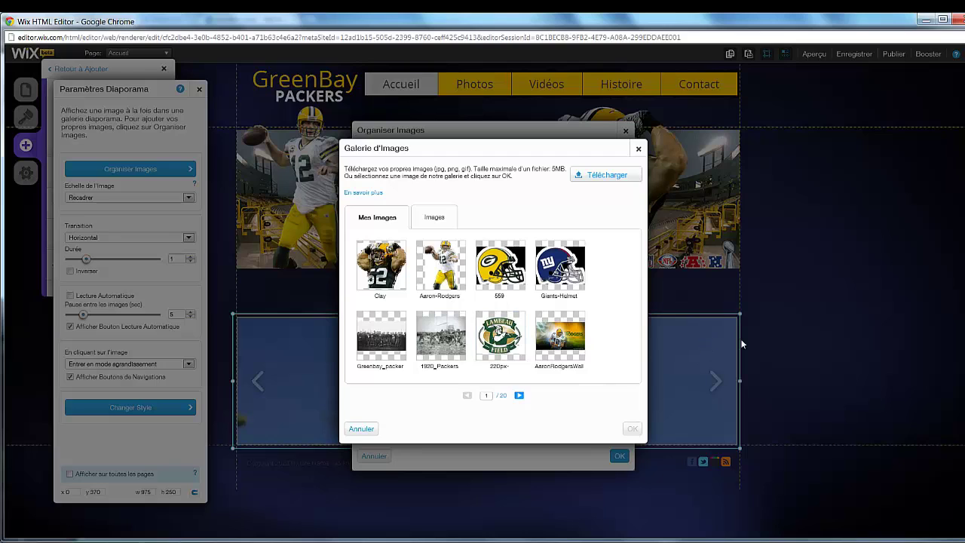
{"action": "left_click", "coordinate": [570, 344]}
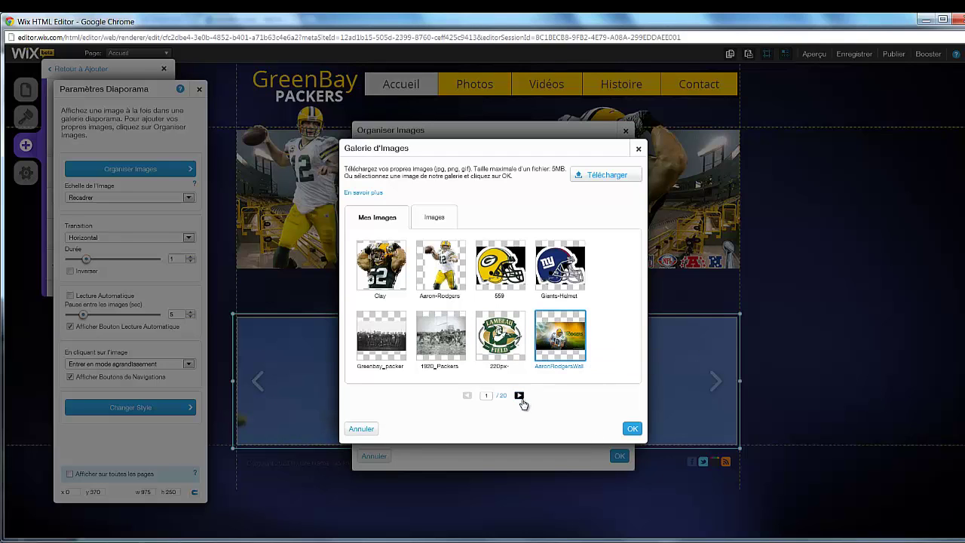
{"action": "left_click", "coordinate": [519, 395]}
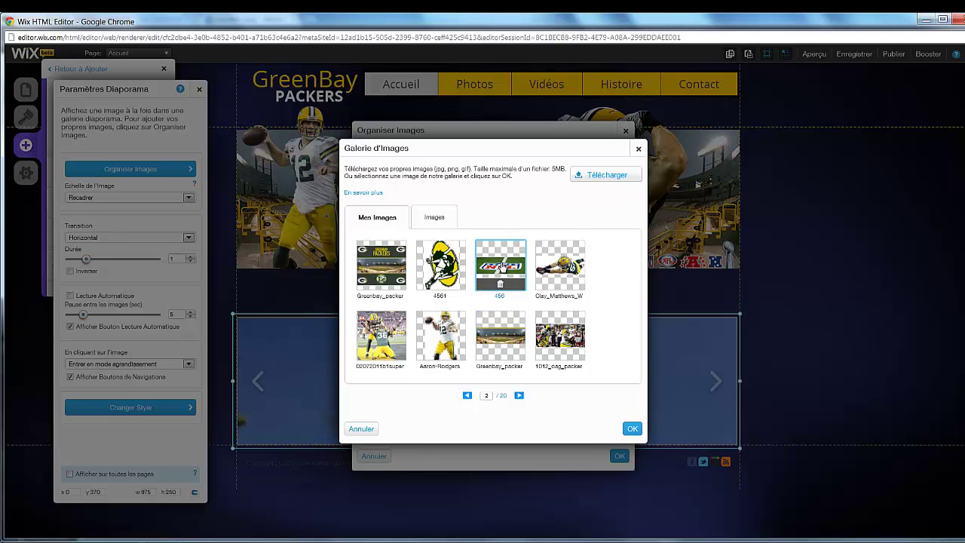
{"action": "left_click", "coordinate": [549, 338]}
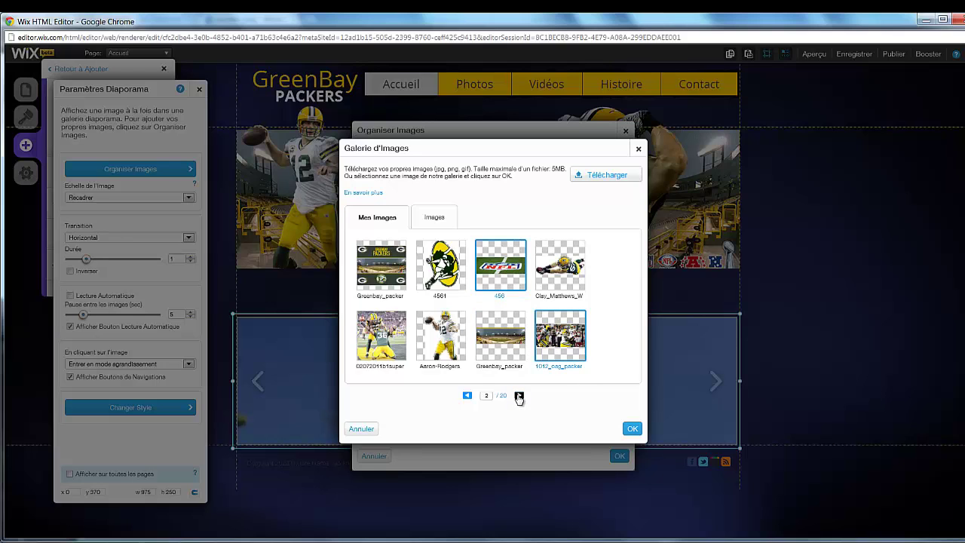
{"action": "left_click", "coordinate": [519, 396]}
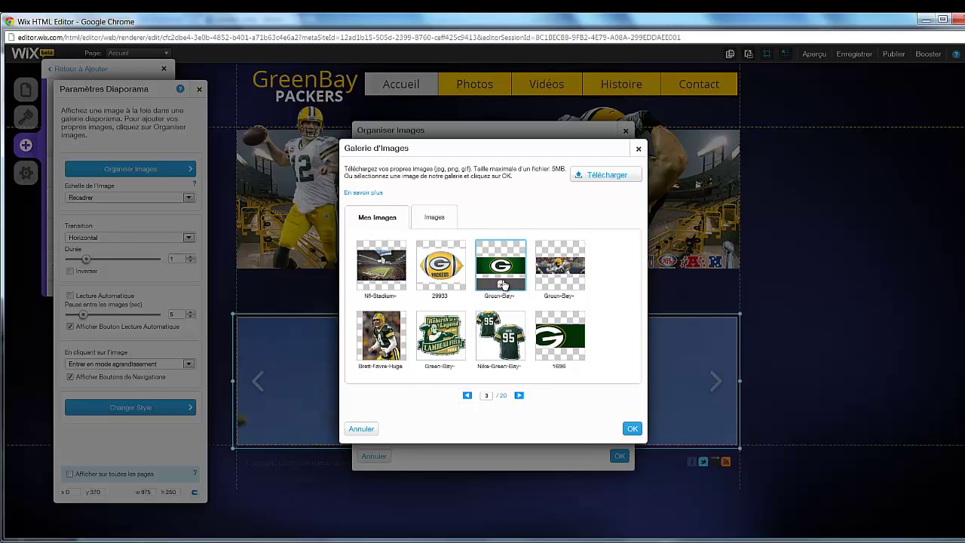
{"action": "left_click", "coordinate": [519, 396]}
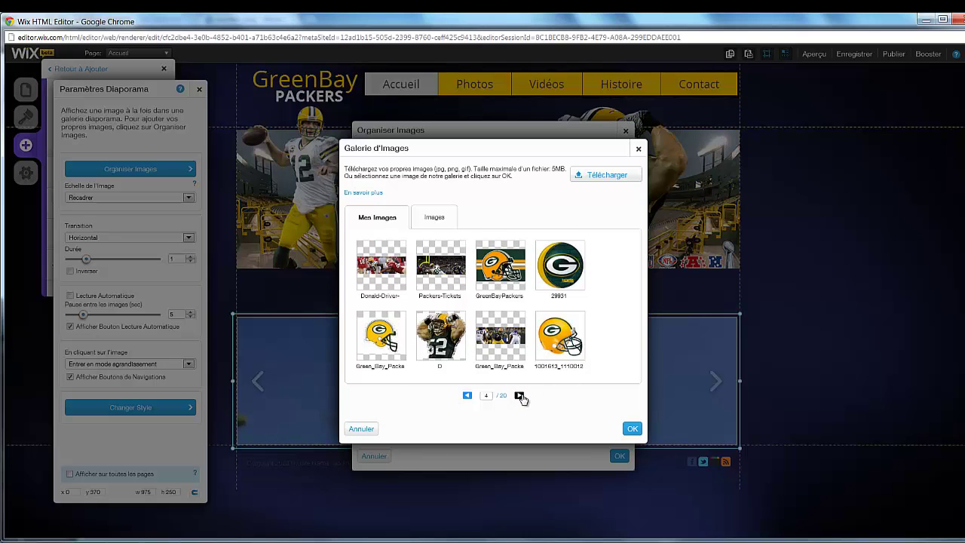
{"action": "left_click", "coordinate": [393, 275]}
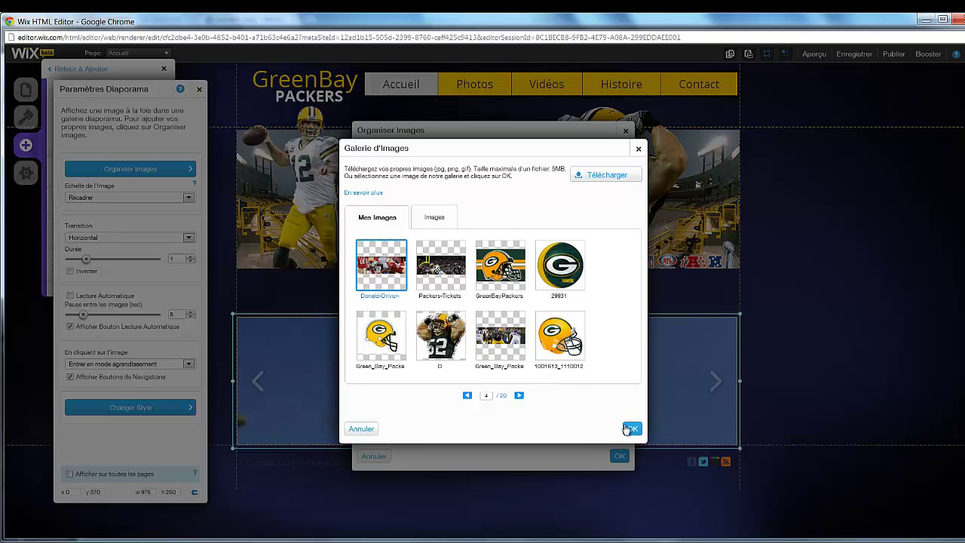
{"action": "left_click", "coordinate": [630, 428]}
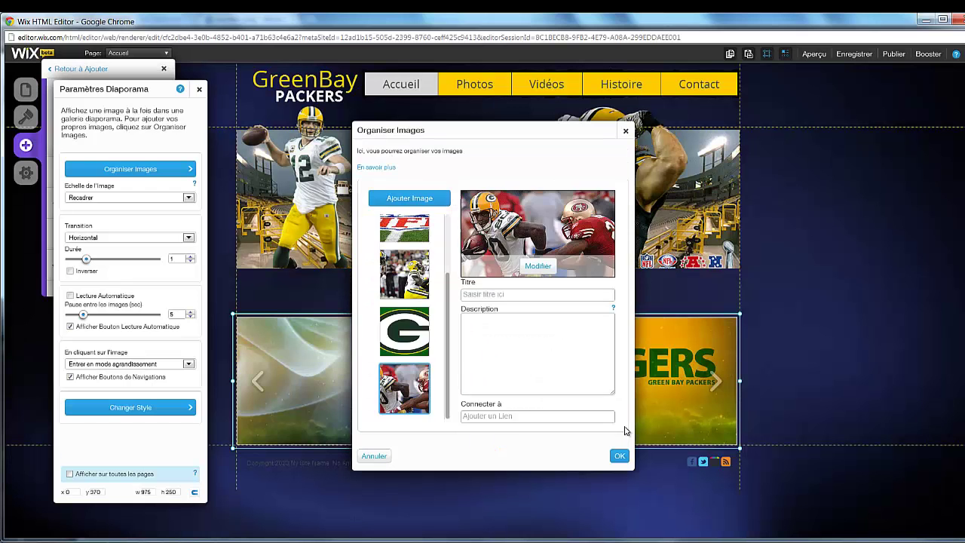
Reorder the slideshow so the Donald-Driver- picture comes first and apply the new image order.
{"action": "left_click_drag", "start_coordinate": [448, 278], "coordinate": [435, 363]}
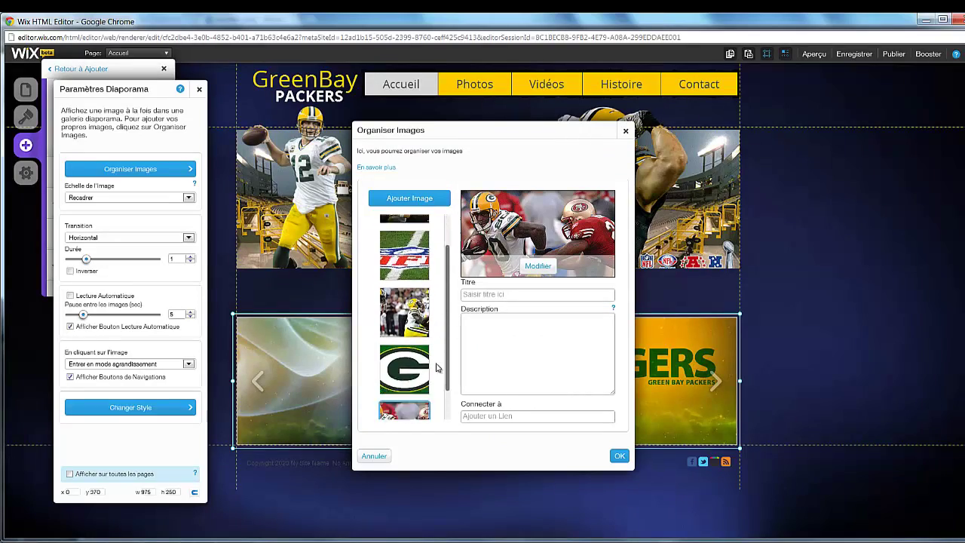
{"action": "scroll", "coordinate": [436, 367], "scroll_direction": "down", "scroll_amount": 2}
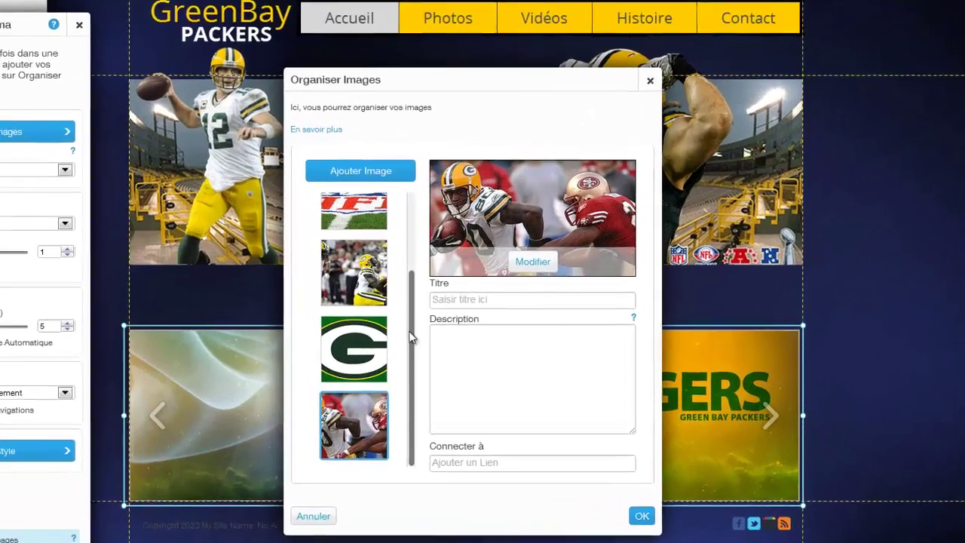
{"action": "scroll", "coordinate": [415, 328], "scroll_direction": "up", "scroll_amount": 3}
{"action": "scroll", "coordinate": [417, 400], "scroll_direction": "down", "scroll_amount": 3}
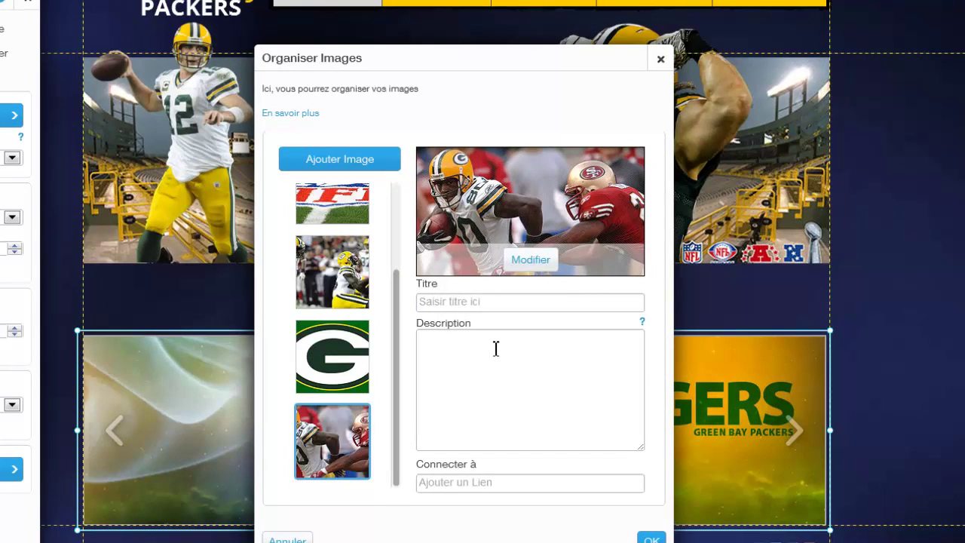
{"action": "mouse_move", "coordinate": [286, 431]}
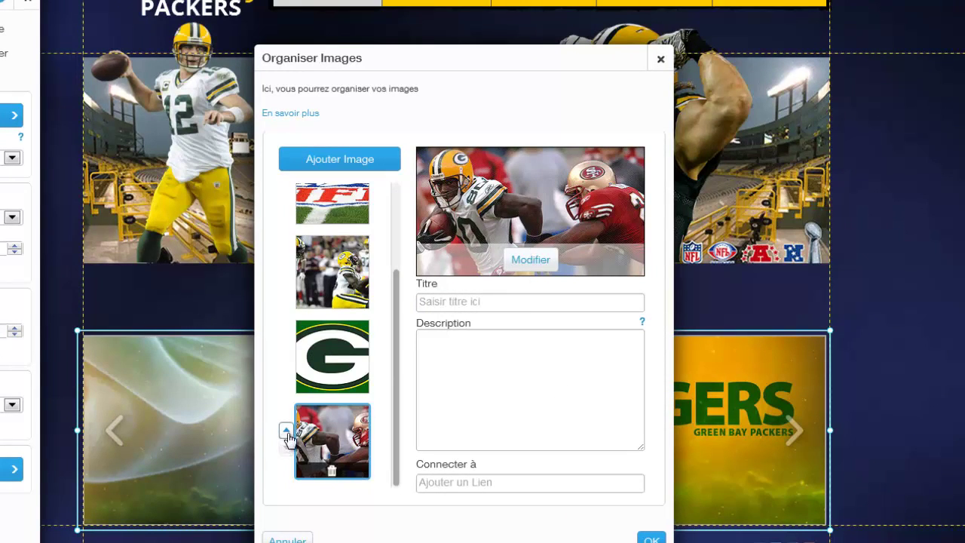
{"action": "left_click", "coordinate": [286, 432]}
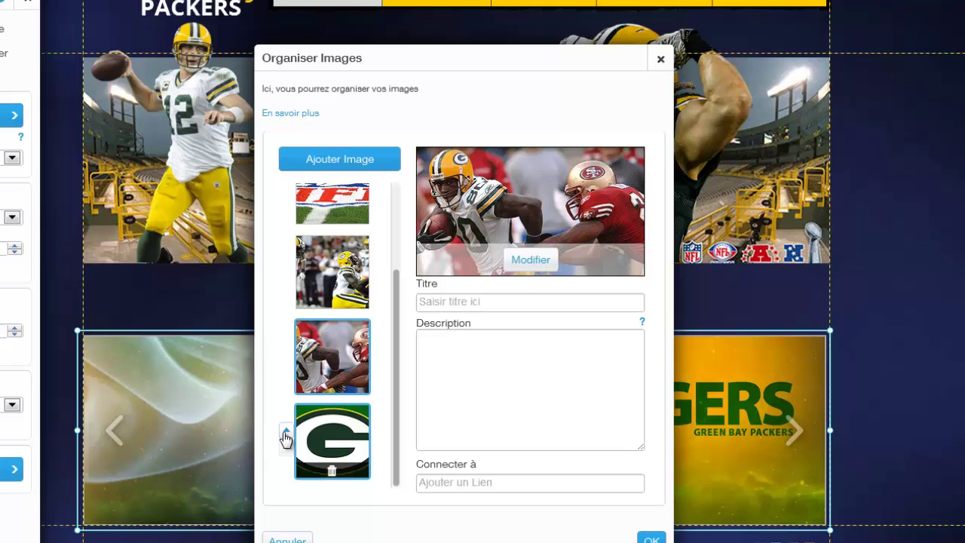
{"action": "left_click", "coordinate": [286, 347]}
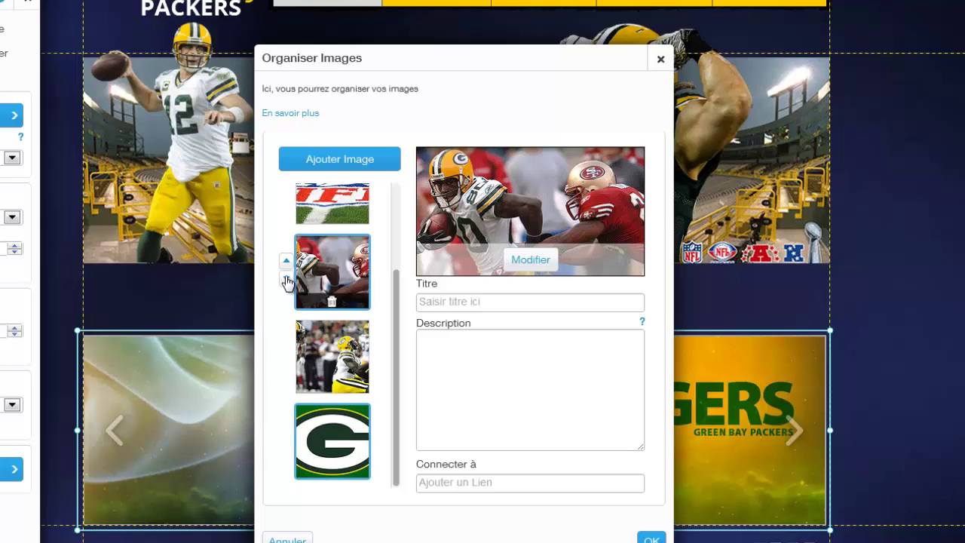
{"action": "left_click", "coordinate": [285, 262]}
{"action": "scroll", "coordinate": [293, 311], "scroll_direction": "up", "scroll_amount": 2}
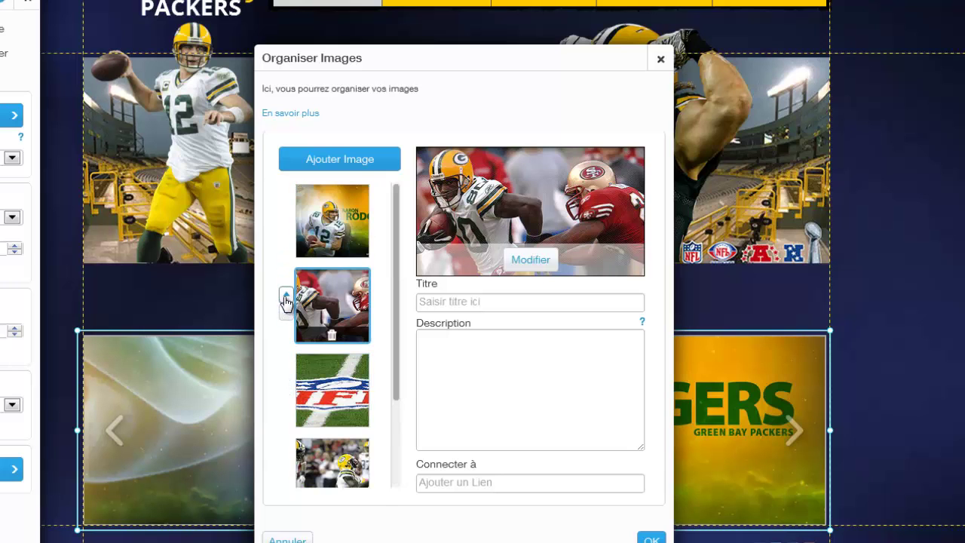
{"action": "left_click", "coordinate": [286, 294]}
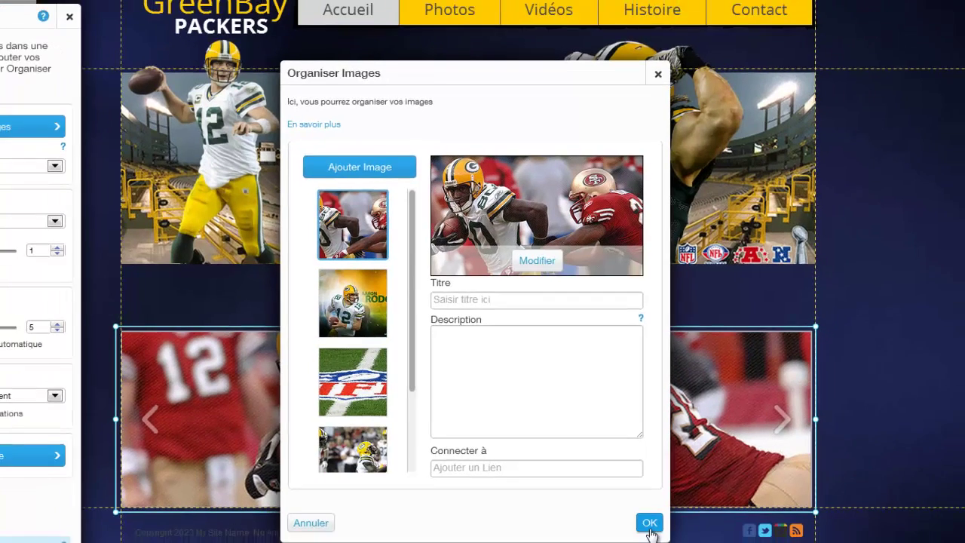
{"action": "left_click", "coordinate": [651, 538]}
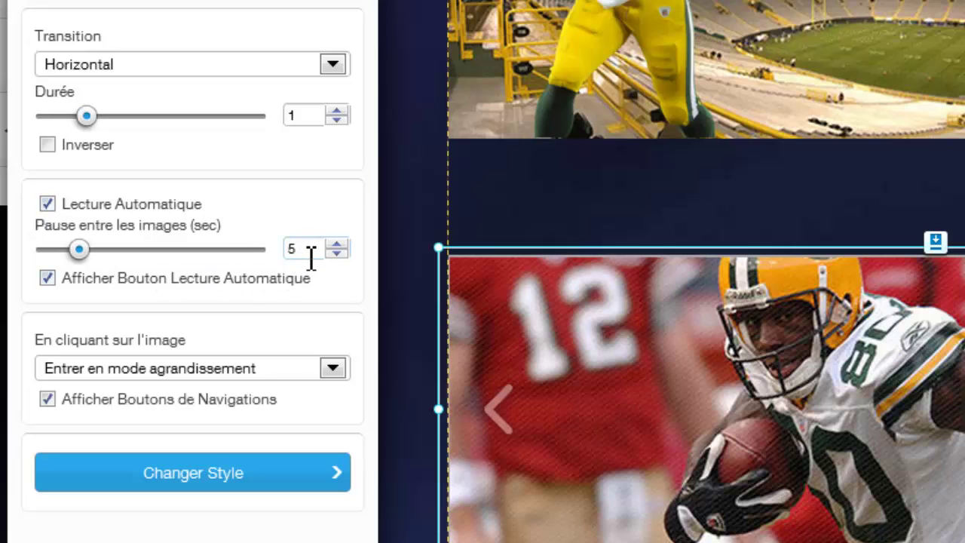
Enable Lecture Automatique with a pause of 3 seconds between images, preview the page and return to the editor.
{"action": "left_click_drag", "start_coordinate": [80, 252], "coordinate": [64, 250]}
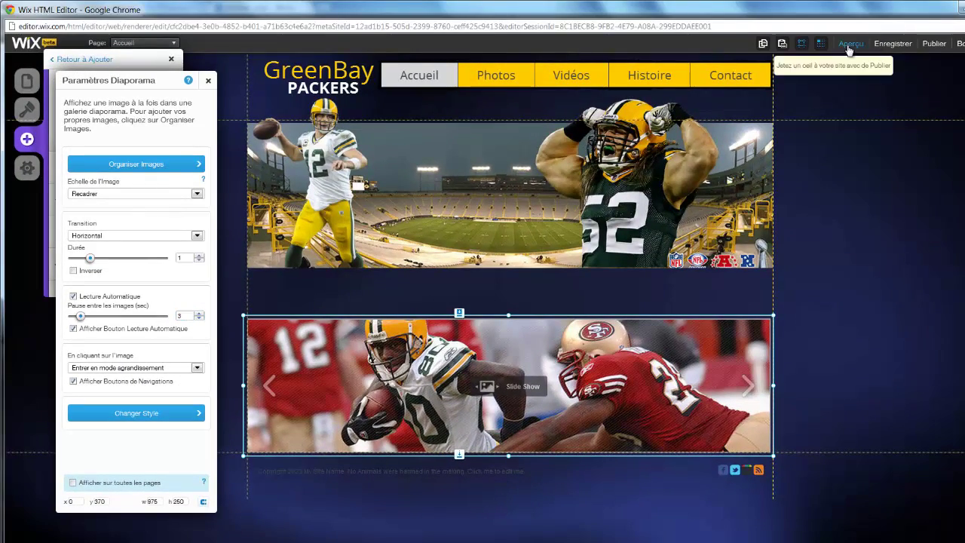
{"action": "left_click", "coordinate": [850, 44]}
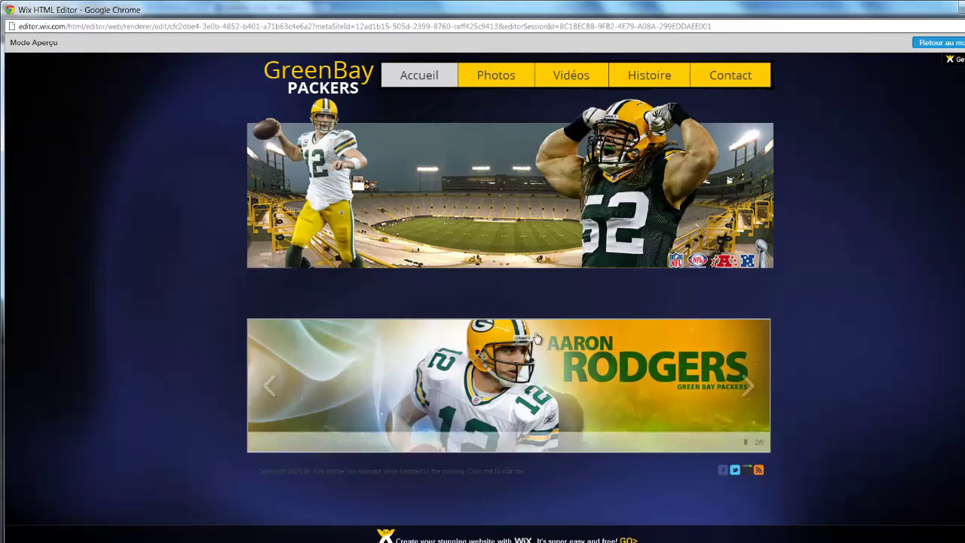
{"action": "left_click", "coordinate": [935, 43]}
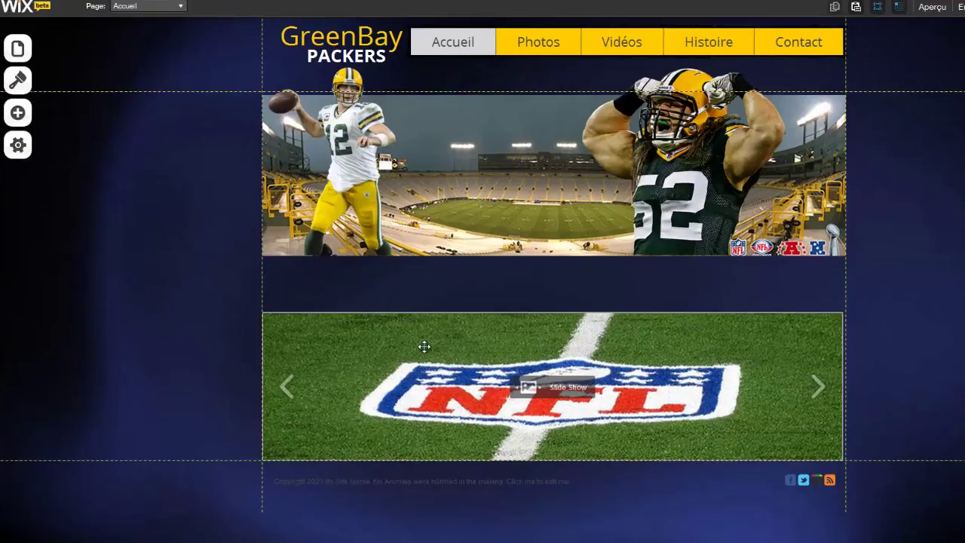
Set the slideshow gallery's transition to Fondu enchaîné.
{"action": "left_click", "coordinate": [424, 346]}
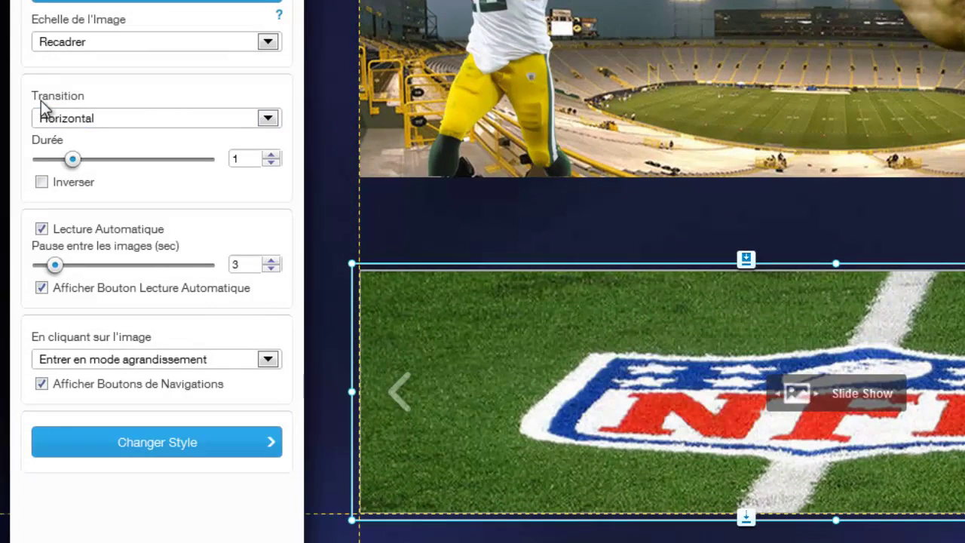
{"action": "left_click", "coordinate": [267, 120]}
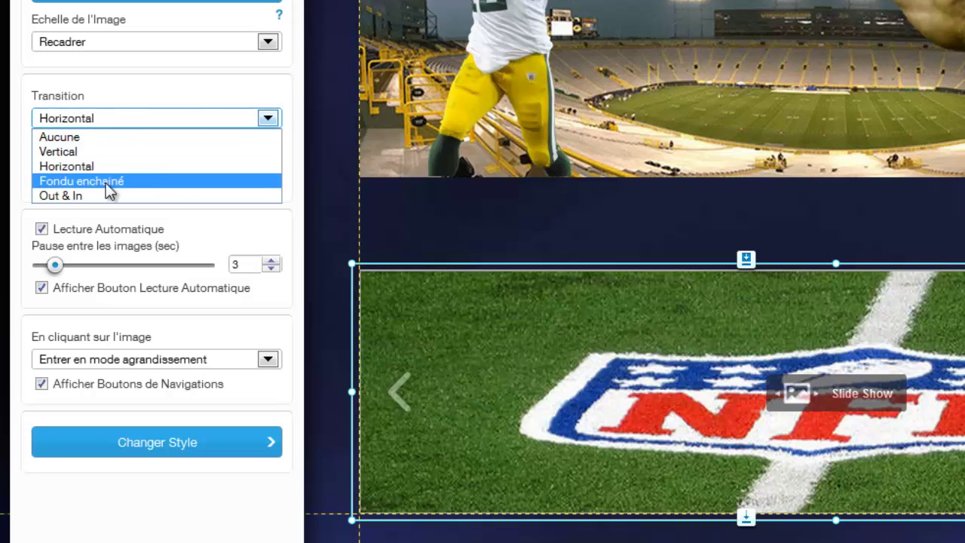
{"action": "left_click", "coordinate": [72, 183]}
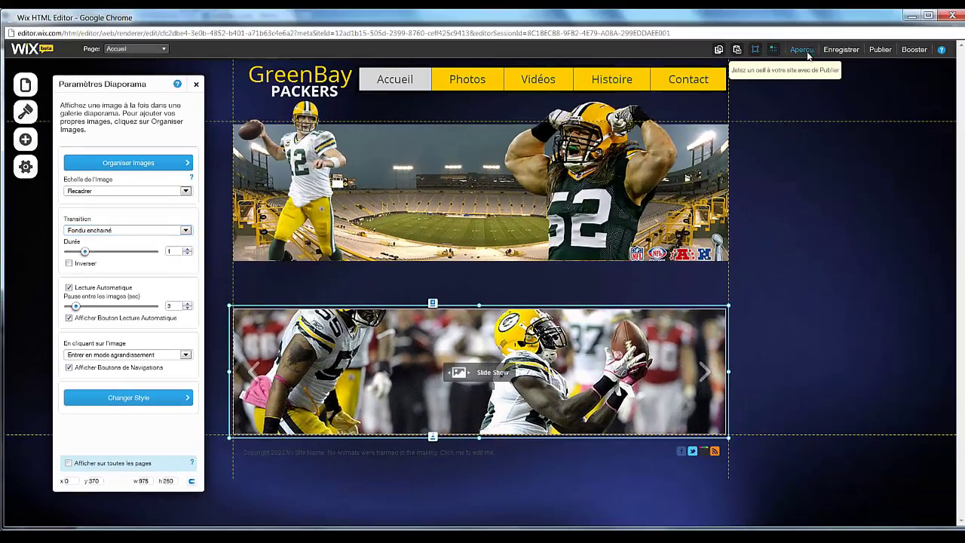
Preview the slideshow on the page, return to the editor and save the site.
{"action": "left_click", "coordinate": [801, 49]}
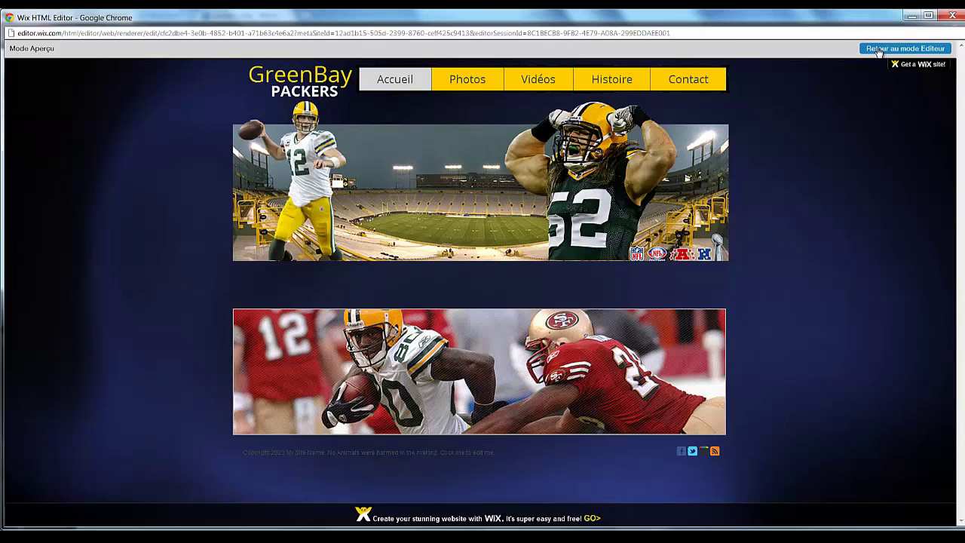
{"action": "left_click", "coordinate": [878, 49]}
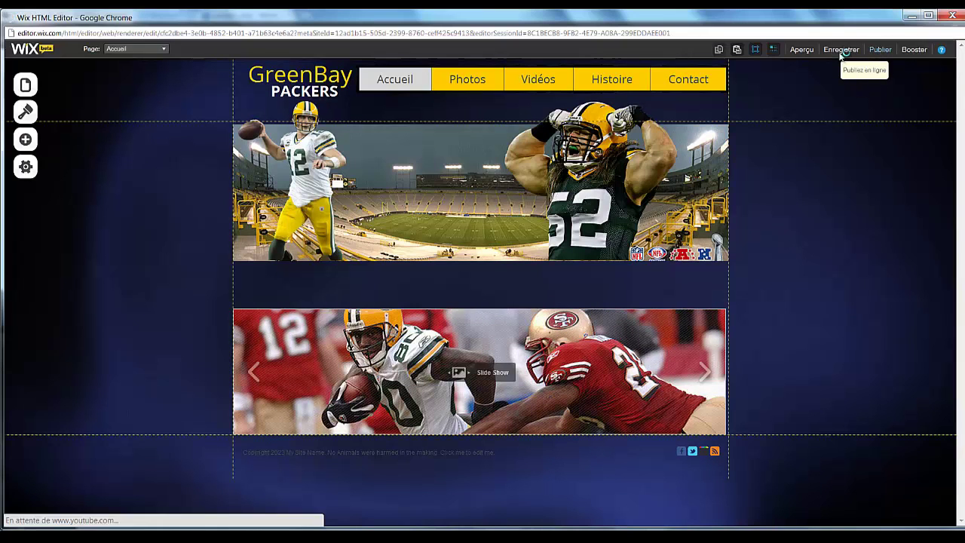
{"action": "left_click", "coordinate": [841, 51]}
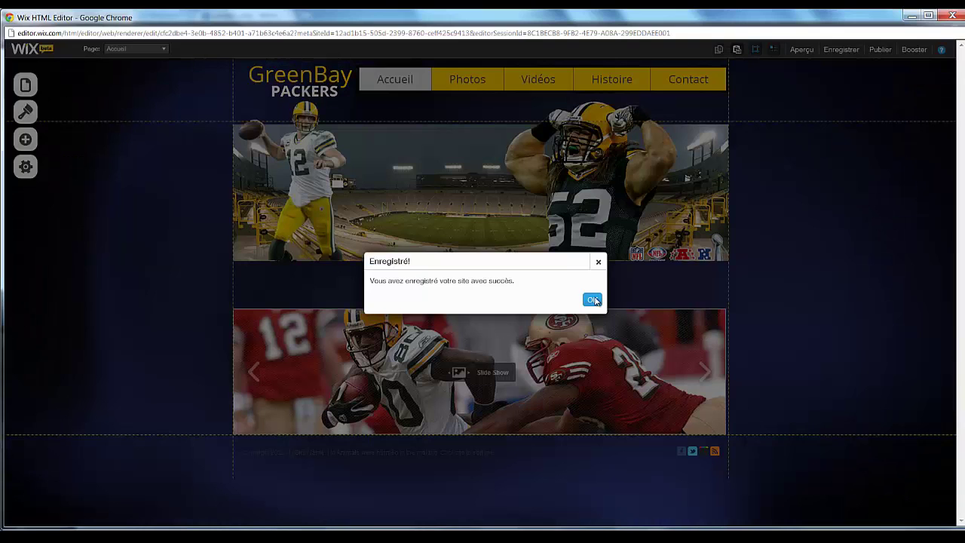
{"action": "left_click", "coordinate": [593, 300]}
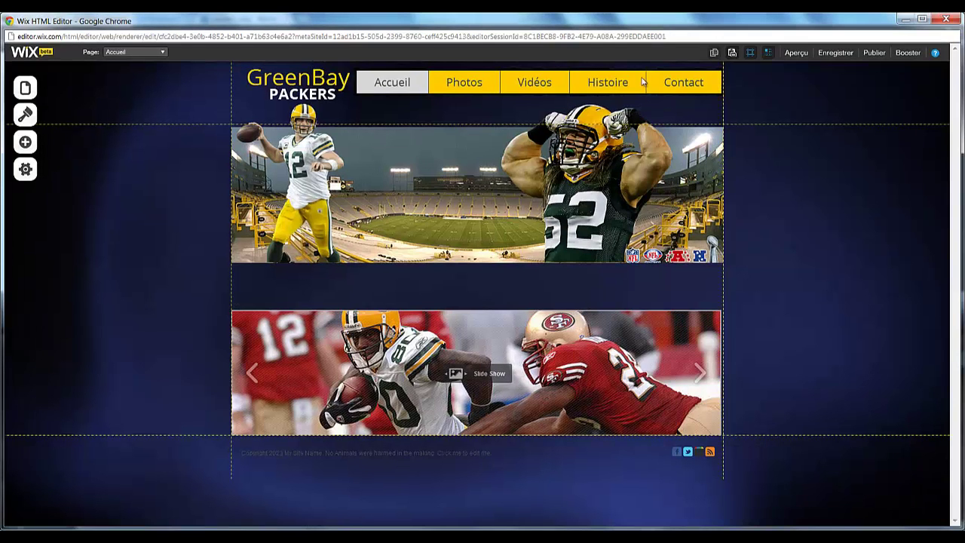
Add a title text element between the banner and the slideshow.
{"action": "left_click", "coordinate": [40, 148]}
{"action": "left_click", "coordinate": [83, 164]}
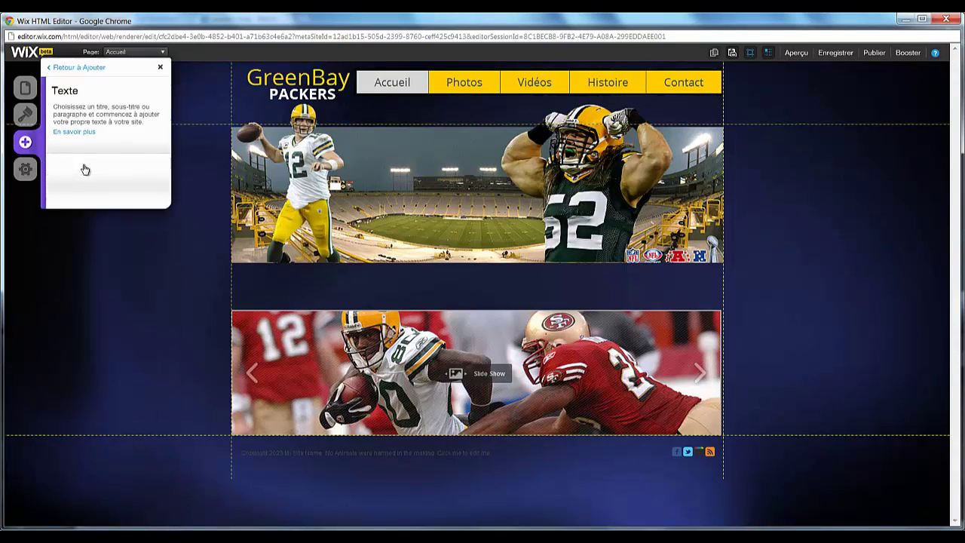
{"action": "left_click", "coordinate": [86, 174]}
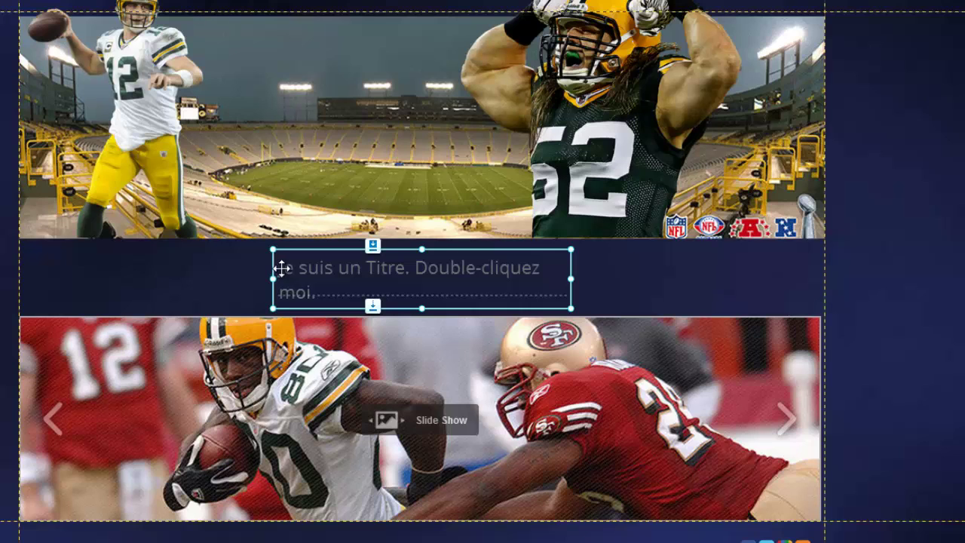
Replace the title's placeholder text with two lines reading "Next Game 29/09" and "BEARS VS PACKERS".
{"action": "left_click", "coordinate": [282, 268]}
{"action": "double_click", "coordinate": [298, 288]}
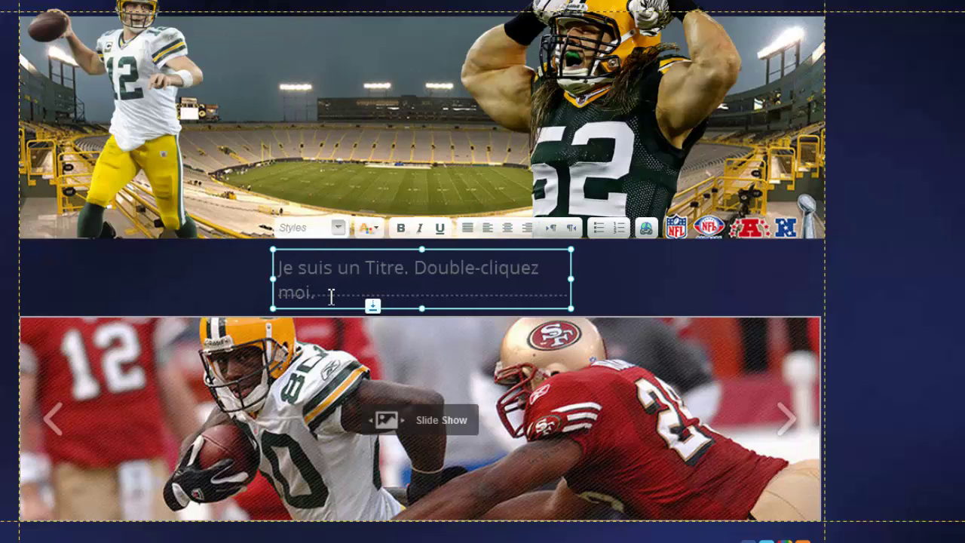
{"action": "left_click_drag", "start_coordinate": [317, 293], "coordinate": [254, 256]}
{"action": "type", "text": "Next Game 29/09"}
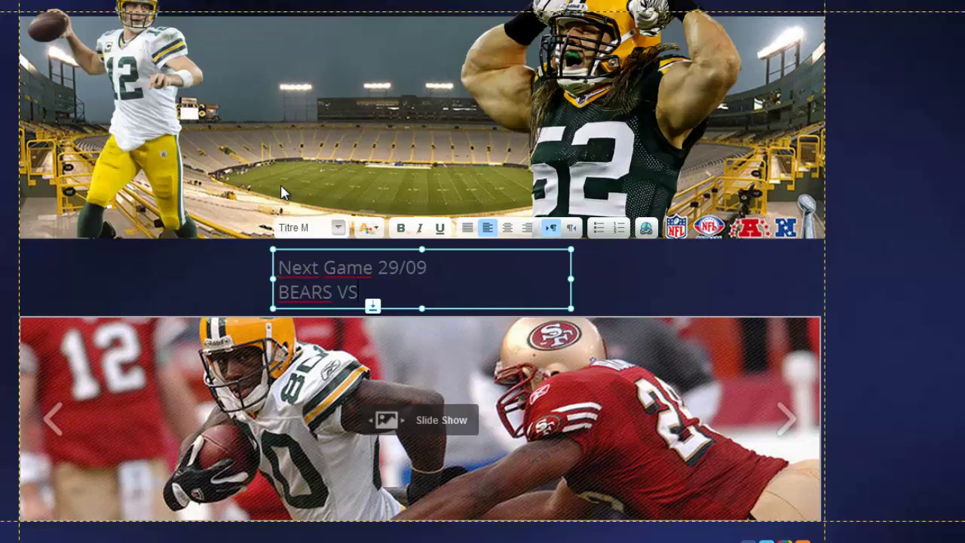
{"action": "key", "text": "BackSpace"}
{"action": "type", "text": "PACKERS"}
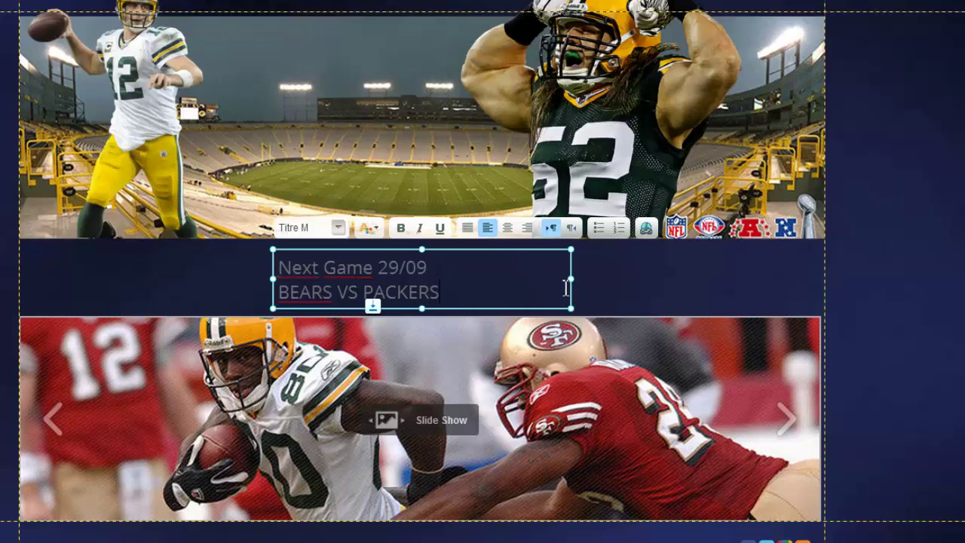
Narrow the title's text box to fit its text and make the "BEARS VS PACKERS" line bold.
{"action": "left_click_drag", "start_coordinate": [570, 282], "coordinate": [450, 286]}
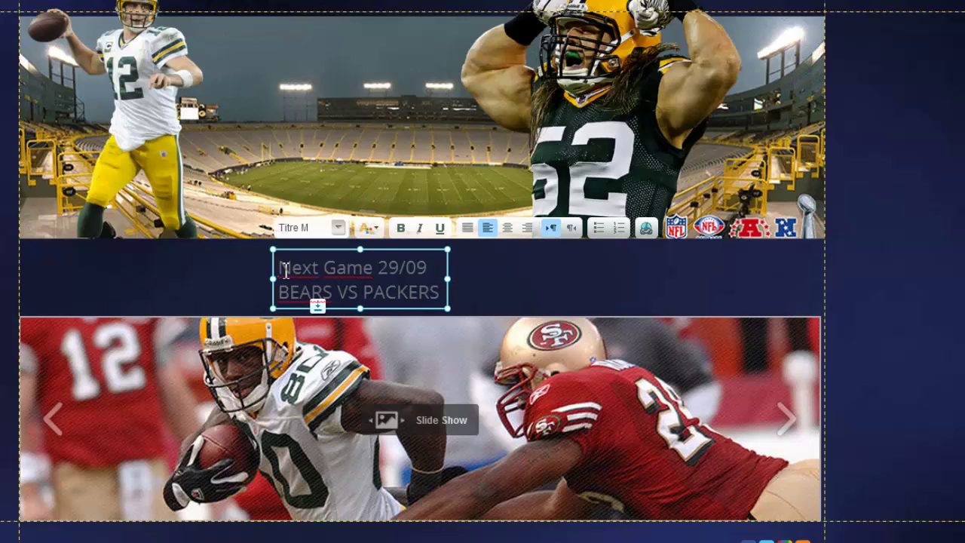
{"action": "left_click_drag", "start_coordinate": [286, 269], "coordinate": [443, 291]}
{"action": "left_click", "coordinate": [440, 292]}
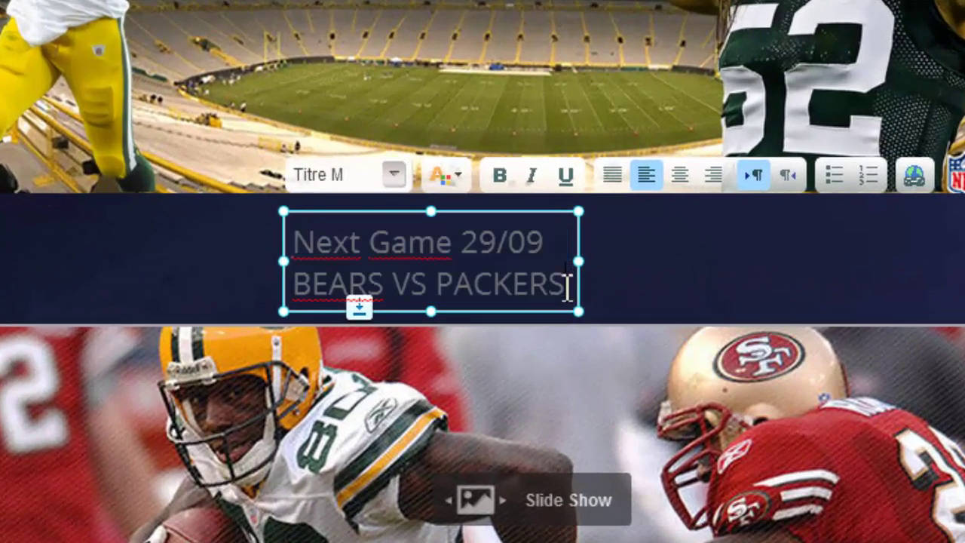
{"action": "left_click_drag", "start_coordinate": [567, 285], "coordinate": [308, 286]}
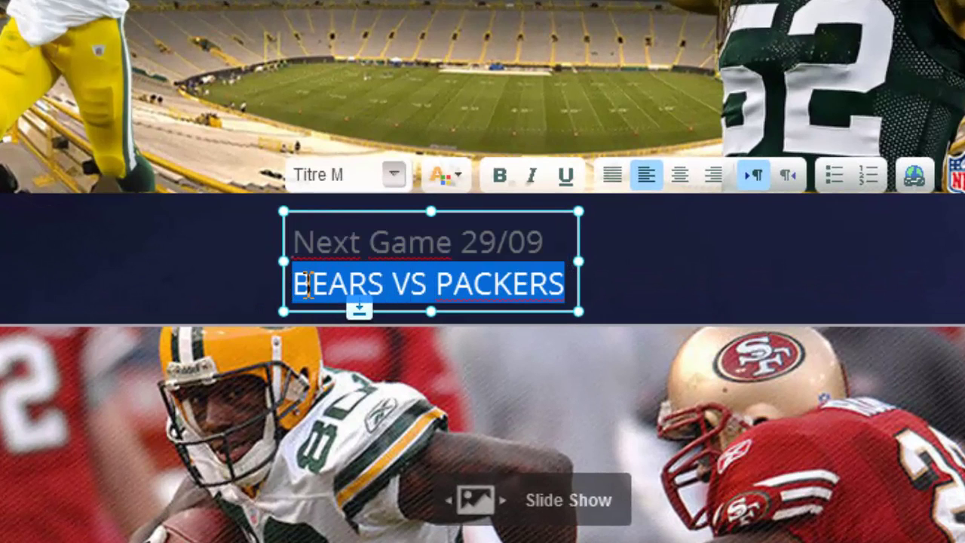
{"action": "left_click", "coordinate": [500, 175]}
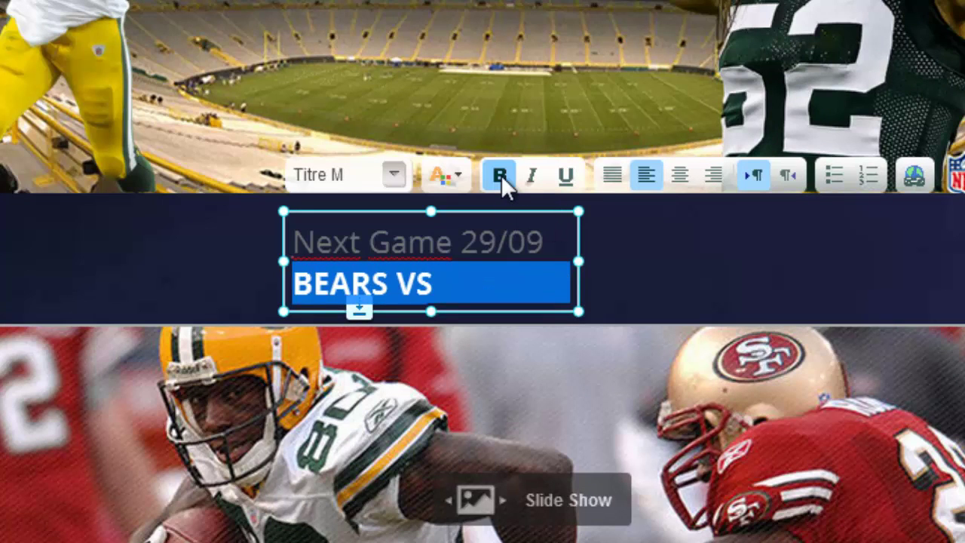
{"action": "left_click_drag", "start_coordinate": [577, 281], "coordinate": [615, 287]}
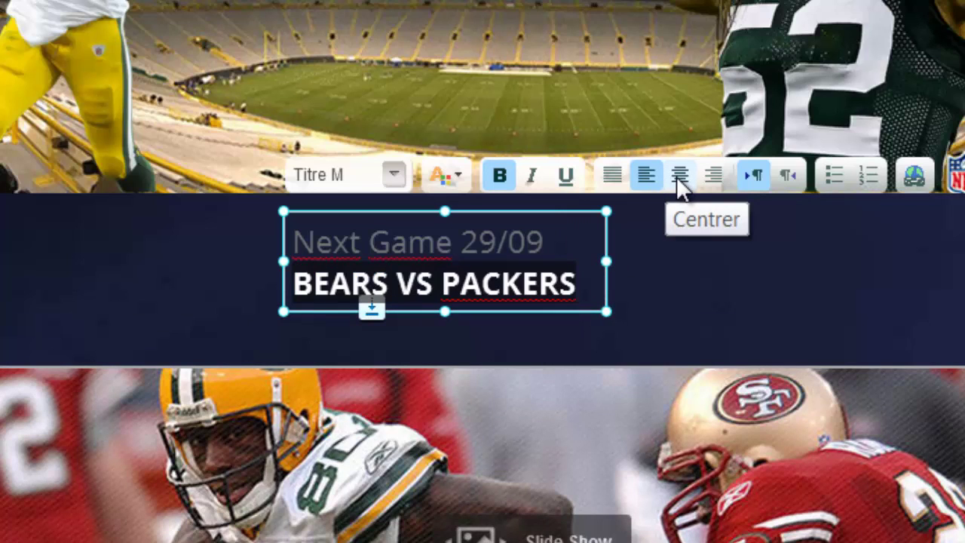
Centre both the "BEARS VS PACKERS" and "Next Game 29/09" lines in the text box.
{"action": "left_click", "coordinate": [679, 180]}
{"action": "left_click", "coordinate": [339, 254]}
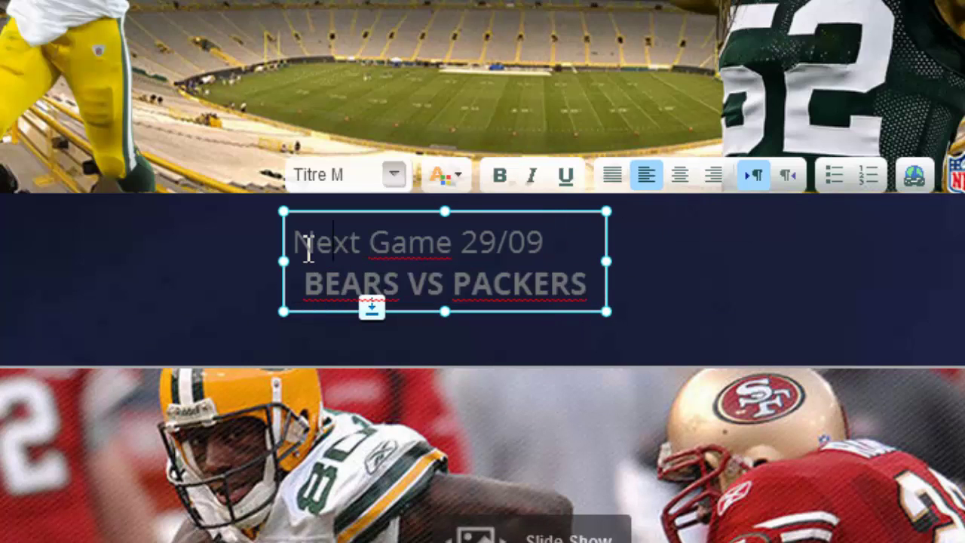
{"action": "left_click_drag", "start_coordinate": [295, 240], "coordinate": [633, 230]}
{"action": "left_click", "coordinate": [678, 175]}
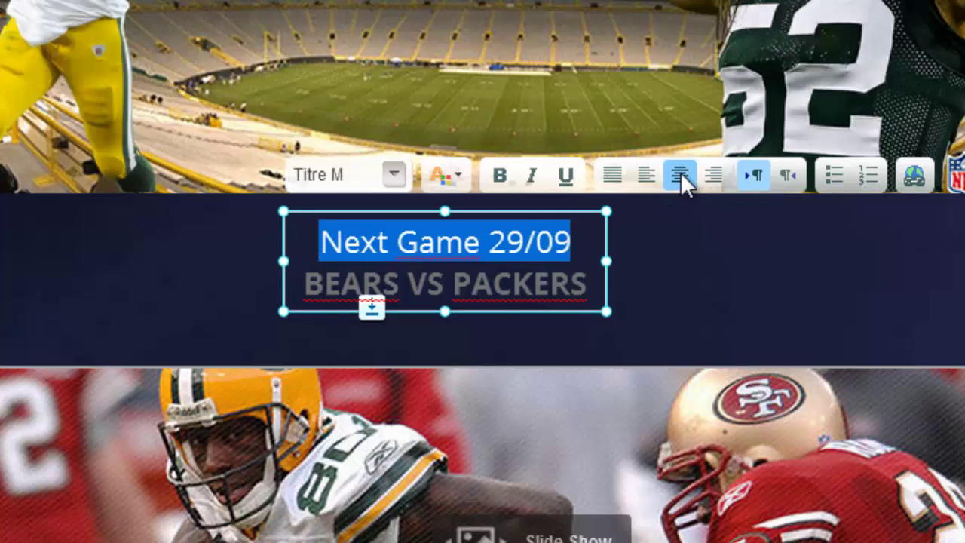
{"action": "left_click", "coordinate": [613, 290]}
Apply the golden yellow text colour to the bold "BEARS VS PACKERS" line.
{"action": "left_click", "coordinate": [320, 283]}
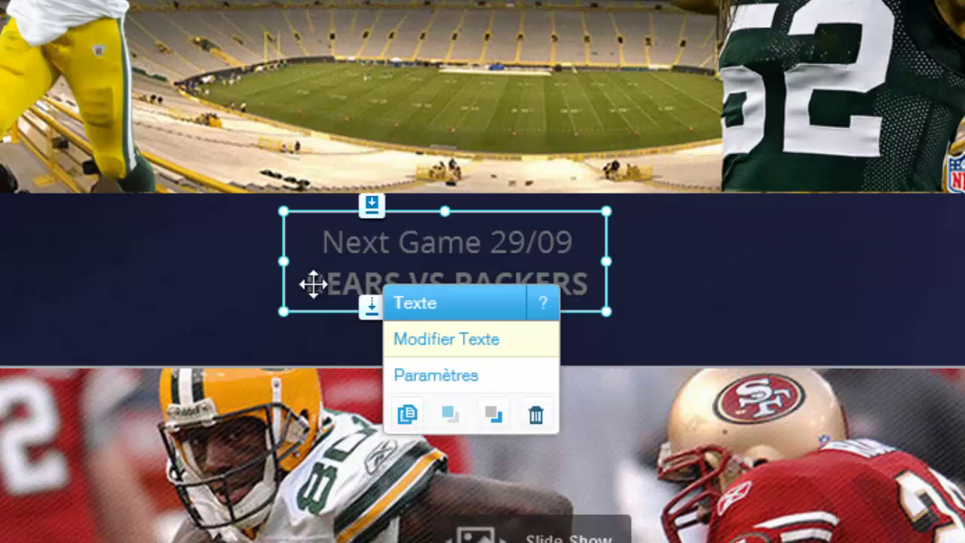
{"action": "left_click", "coordinate": [318, 285]}
{"action": "left_click_drag", "start_coordinate": [305, 284], "coordinate": [573, 267]}
{"action": "left_click", "coordinate": [463, 178]}
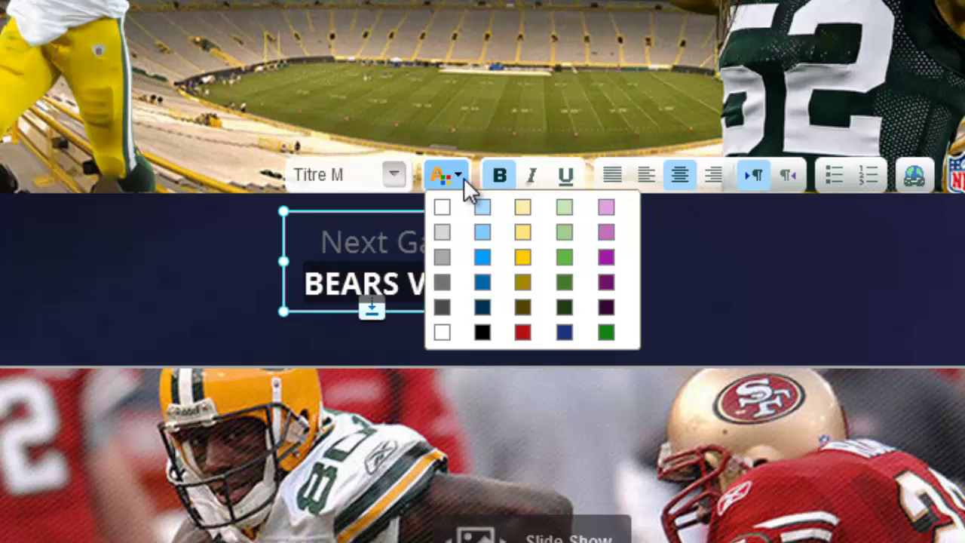
{"action": "left_click", "coordinate": [522, 256]}
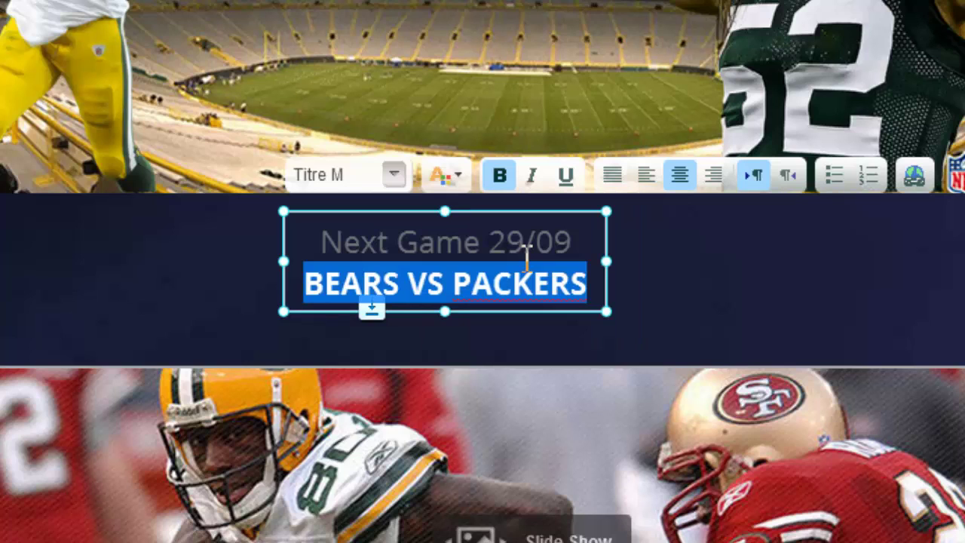
Try the Titre L style on the "BEARS VS PACKERS" line and restore it to bold Titre M.
{"action": "left_click", "coordinate": [393, 176]}
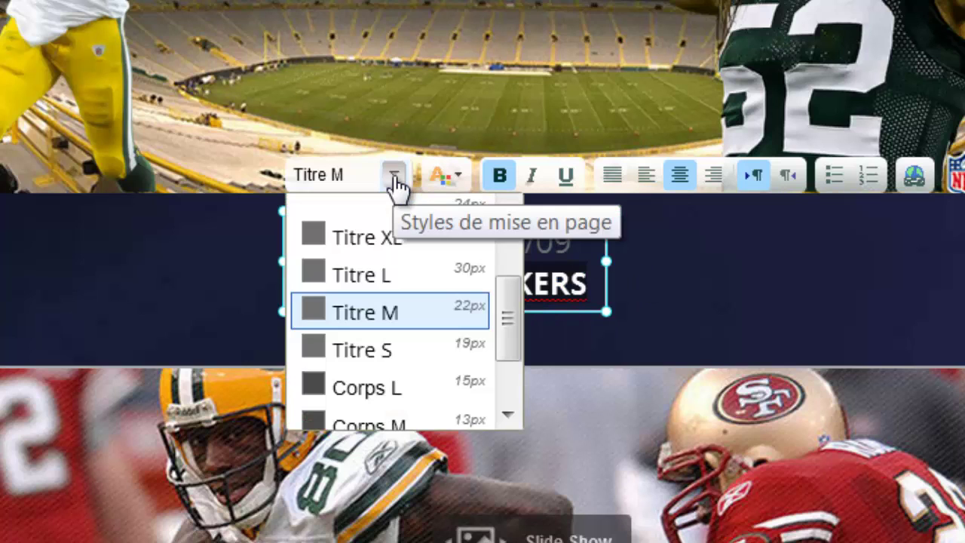
{"action": "left_click", "coordinate": [394, 273]}
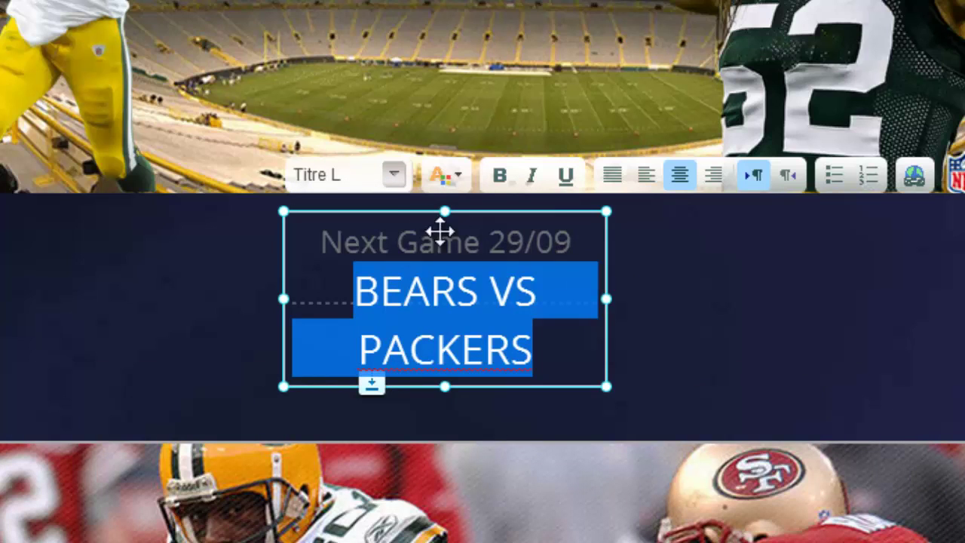
{"action": "left_click", "coordinate": [393, 178]}
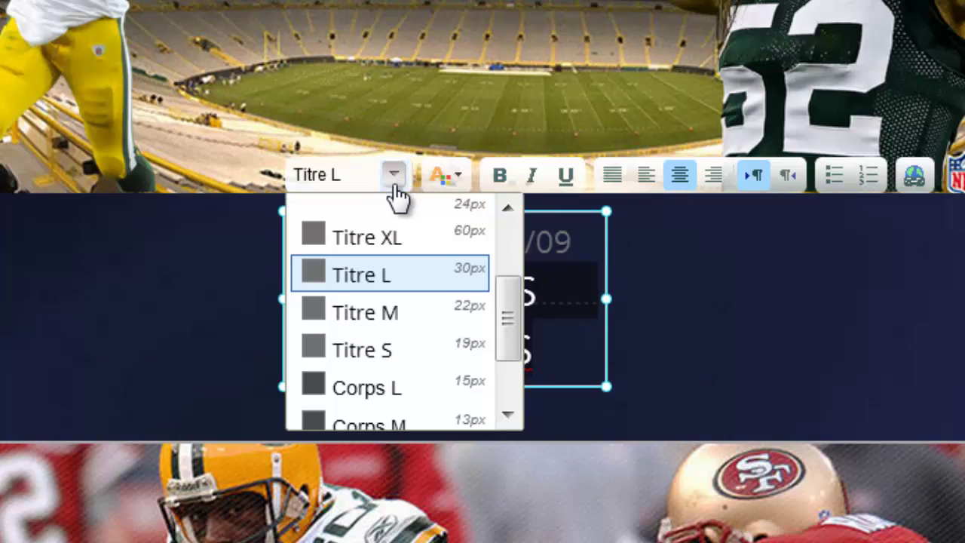
{"action": "left_click", "coordinate": [396, 309]}
{"action": "left_click", "coordinate": [502, 176]}
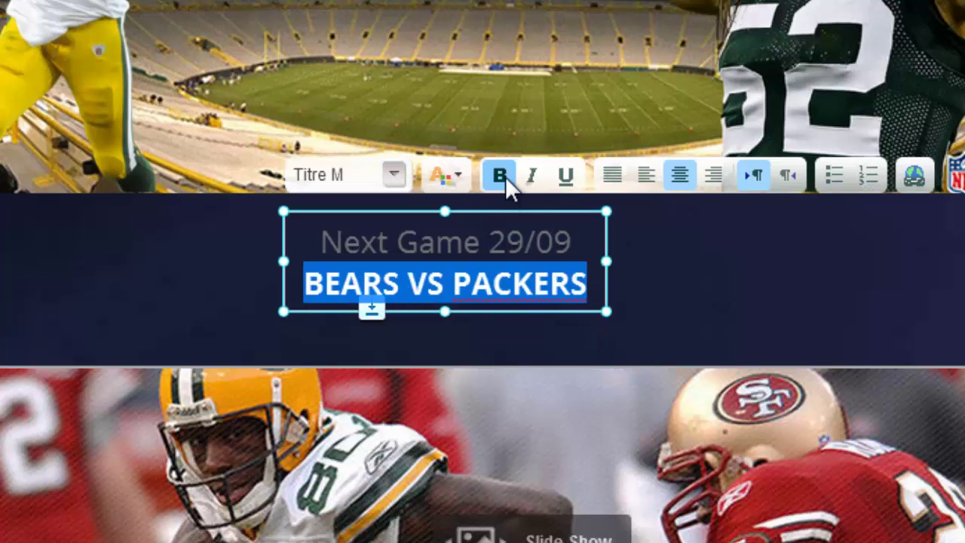
Reselect the whole "BEARS VS PACKERS" line and colour it golden yellow again.
{"action": "left_click", "coordinate": [658, 269]}
{"action": "left_click", "coordinate": [590, 283]}
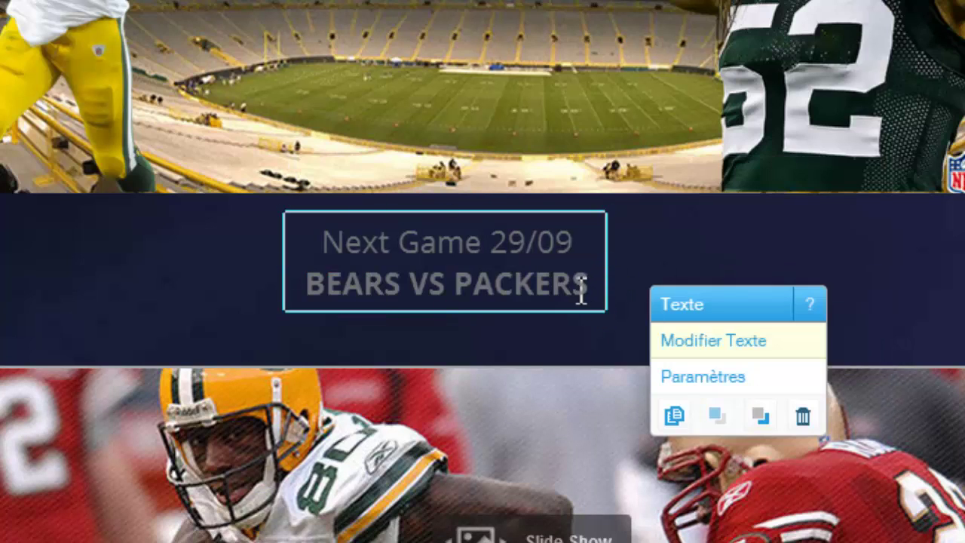
{"action": "left_click", "coordinate": [591, 285]}
{"action": "double_click", "coordinate": [577, 285]}
{"action": "left_click_drag", "start_coordinate": [402, 284], "coordinate": [312, 282]}
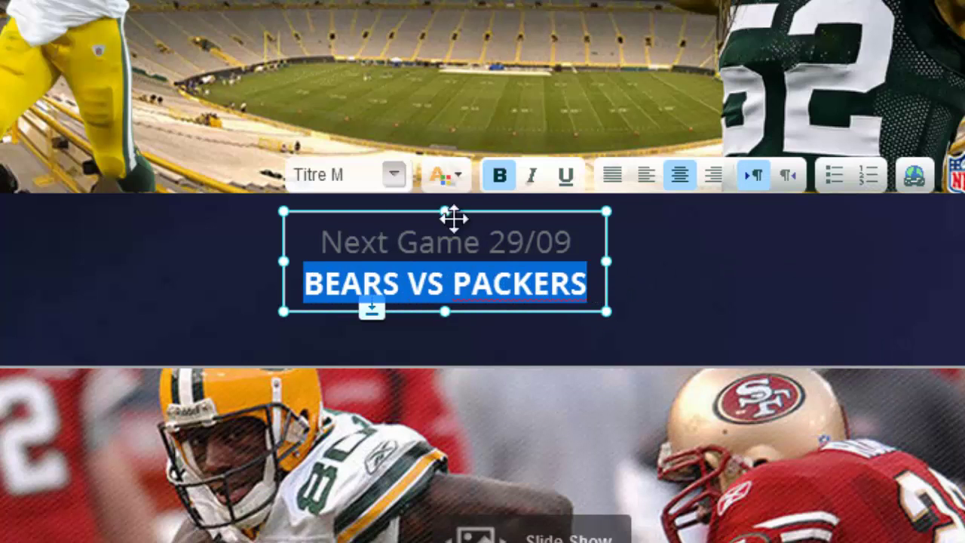
{"action": "left_click", "coordinate": [459, 177]}
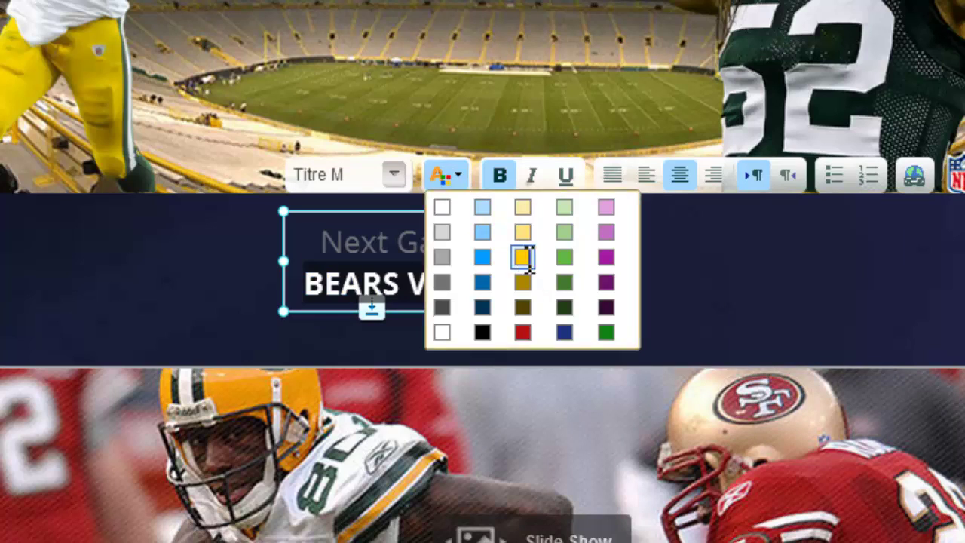
{"action": "left_click", "coordinate": [523, 257]}
{"action": "left_click", "coordinate": [676, 268]}
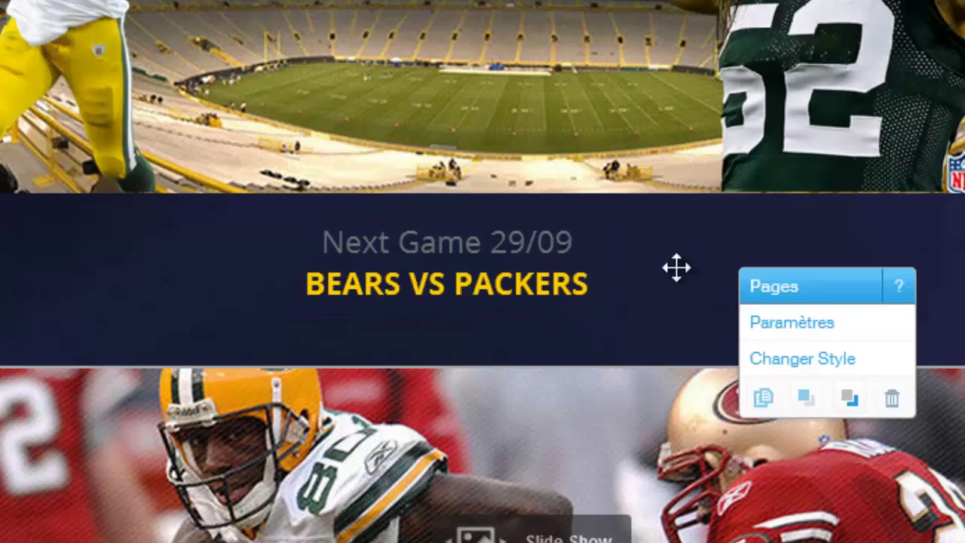
Colour the "Next Game 29/09" line light grey and finish editing the text.
{"action": "left_click", "coordinate": [452, 253]}
{"action": "left_click", "coordinate": [452, 253]}
{"action": "left_click_drag", "start_coordinate": [321, 242], "coordinate": [579, 242]}
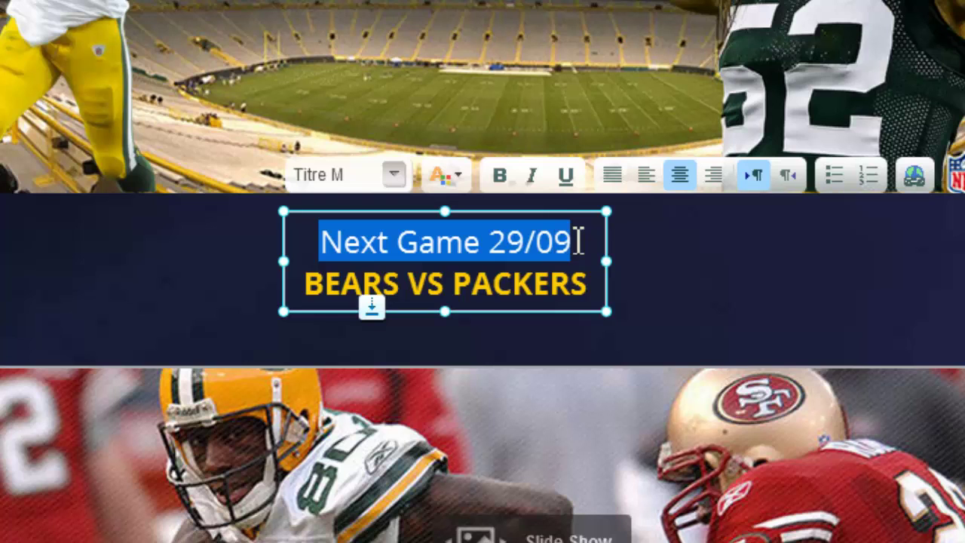
{"action": "left_click", "coordinate": [458, 175]}
{"action": "left_click", "coordinate": [442, 229]}
{"action": "left_click", "coordinate": [462, 178]}
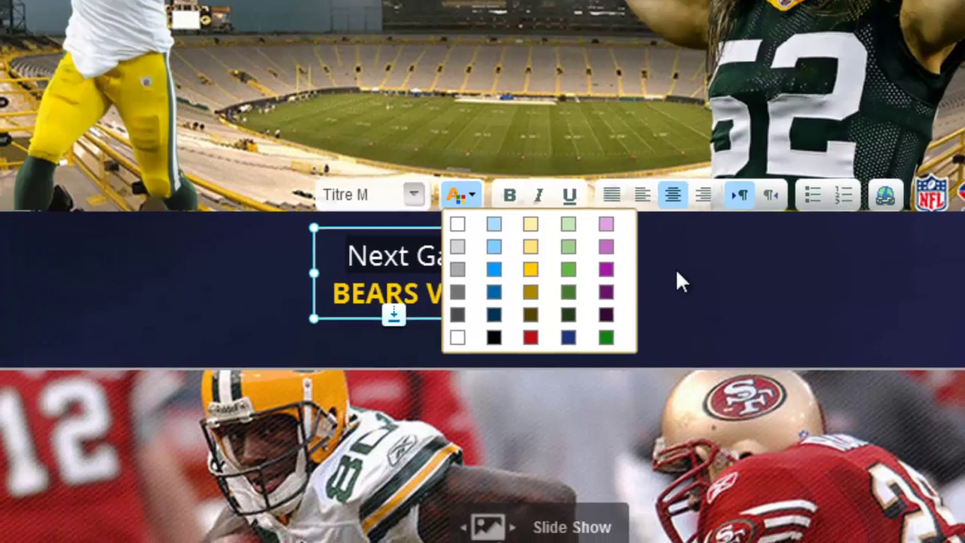
{"action": "left_click", "coordinate": [684, 266]}
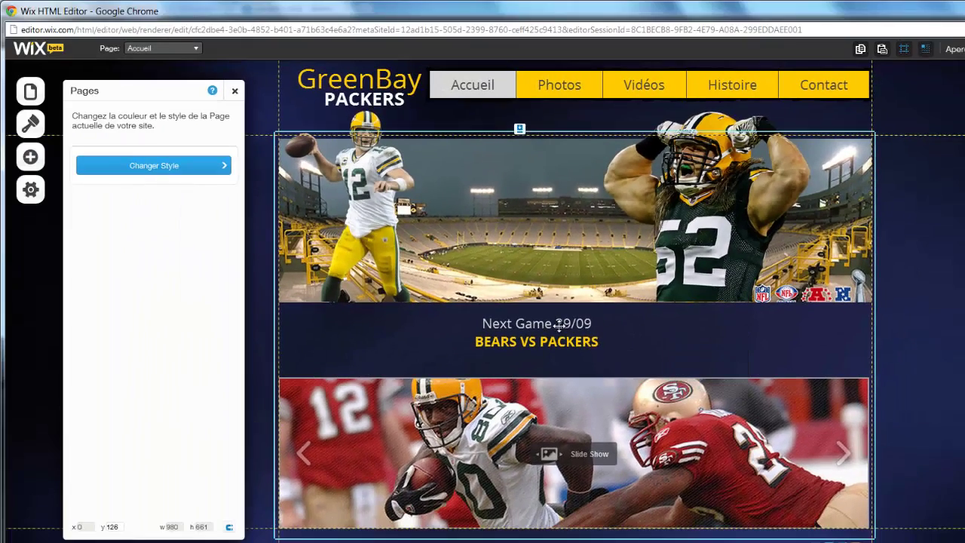
Move the "Next Game 29/09" text box to the page's left edge, between the banner and the slideshow.
{"action": "left_click", "coordinate": [559, 324]}
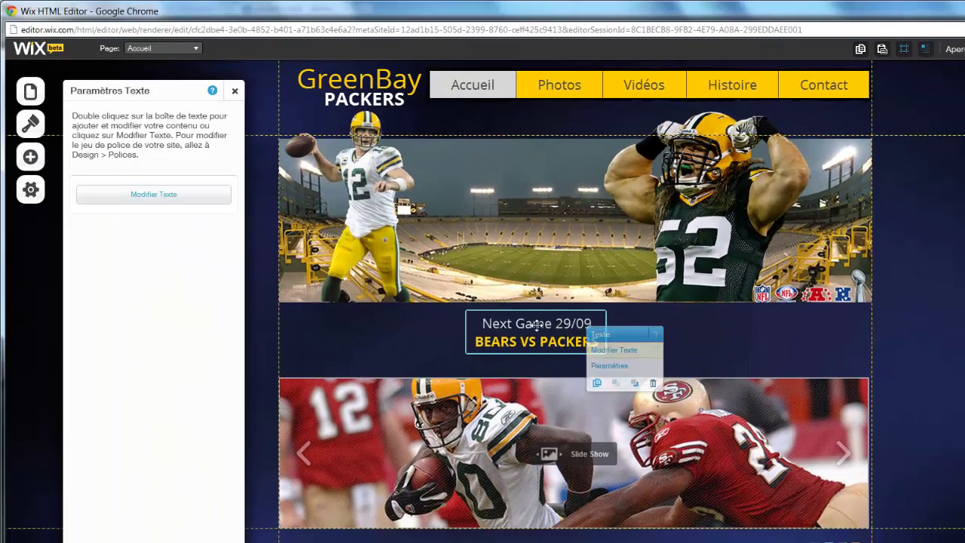
{"action": "left_click_drag", "start_coordinate": [558, 324], "coordinate": [388, 326]}
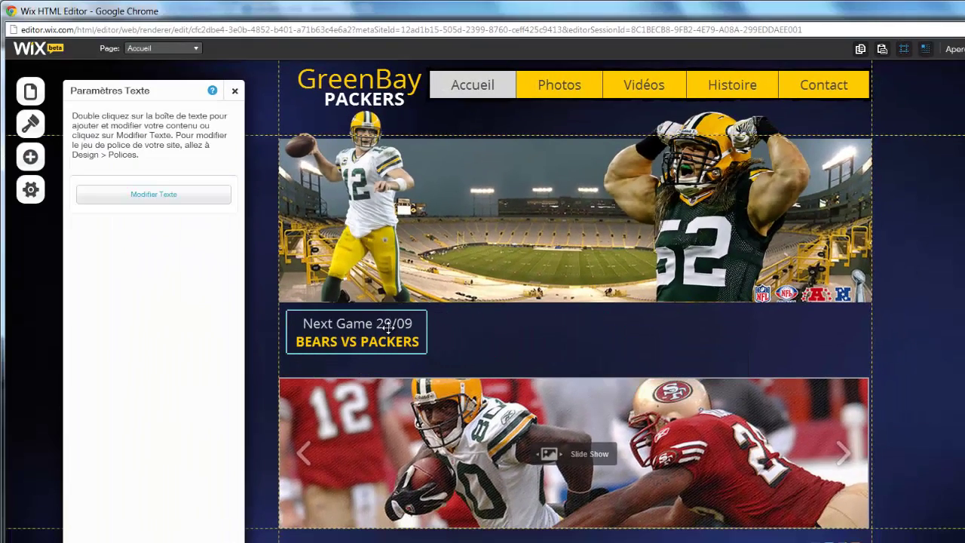
Move the slideshow and the "Next Game 29/09" text box up, closing the gaps below the player banner.
{"action": "left_click", "coordinate": [413, 407]}
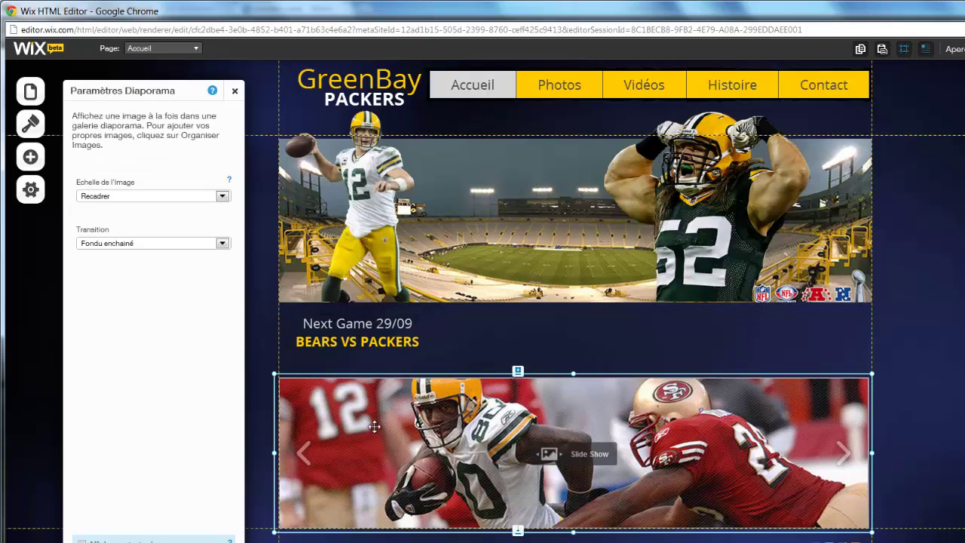
{"action": "left_click_drag", "start_coordinate": [377, 419], "coordinate": [374, 407]}
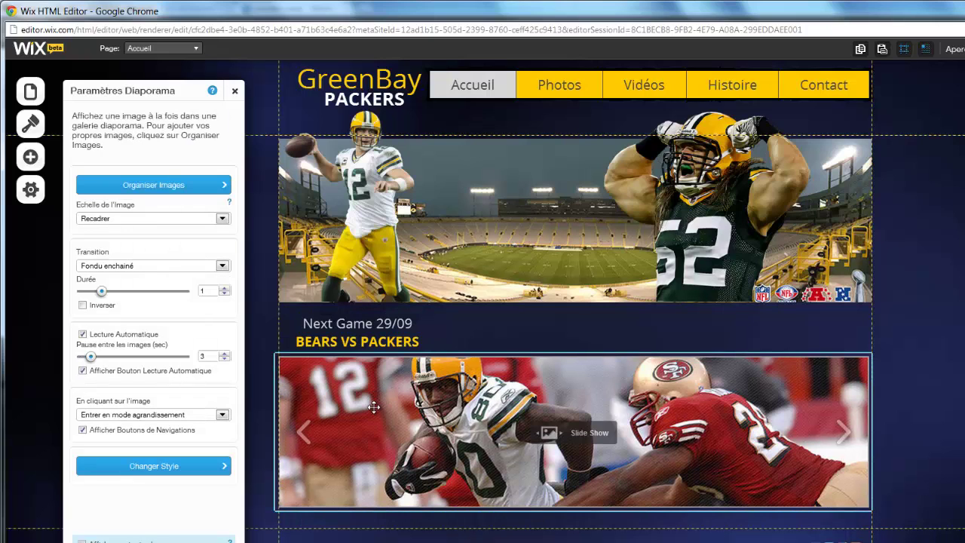
{"action": "left_click", "coordinate": [373, 343]}
{"action": "left_click_drag", "start_coordinate": [373, 343], "coordinate": [373, 337]}
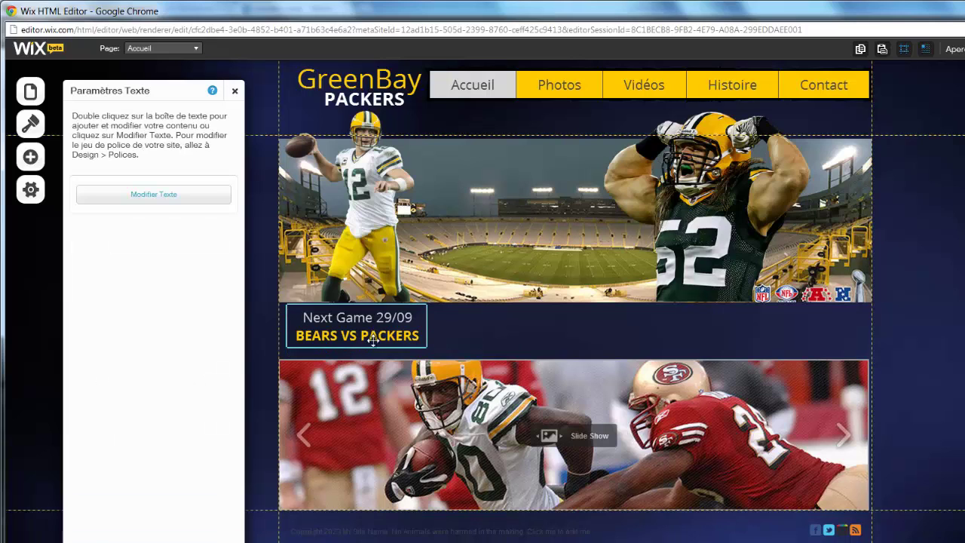
{"action": "left_click_drag", "start_coordinate": [371, 408], "coordinate": [370, 403]}
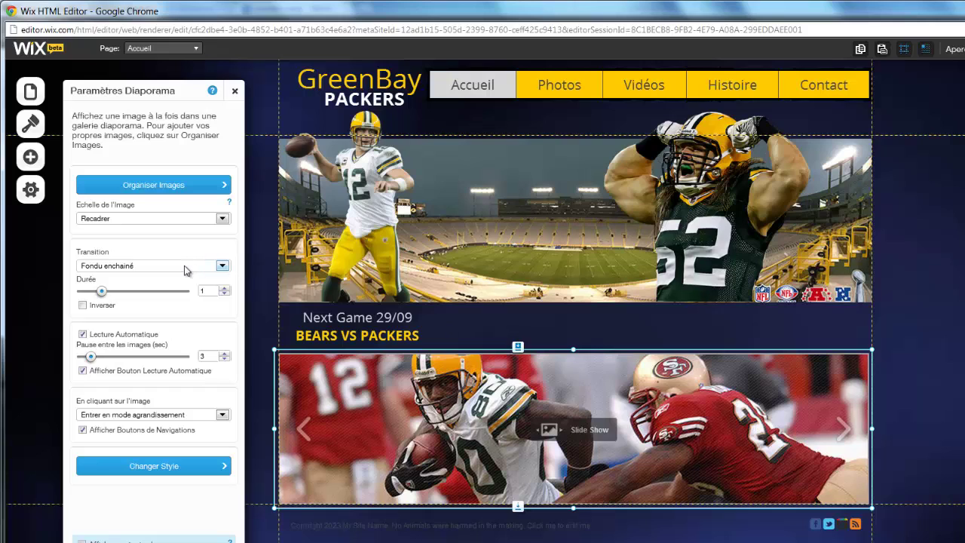
Add a frameless image to the page and replace its placeholder with the Packers helmet picture "559".
{"action": "left_click", "coordinate": [26, 160]}
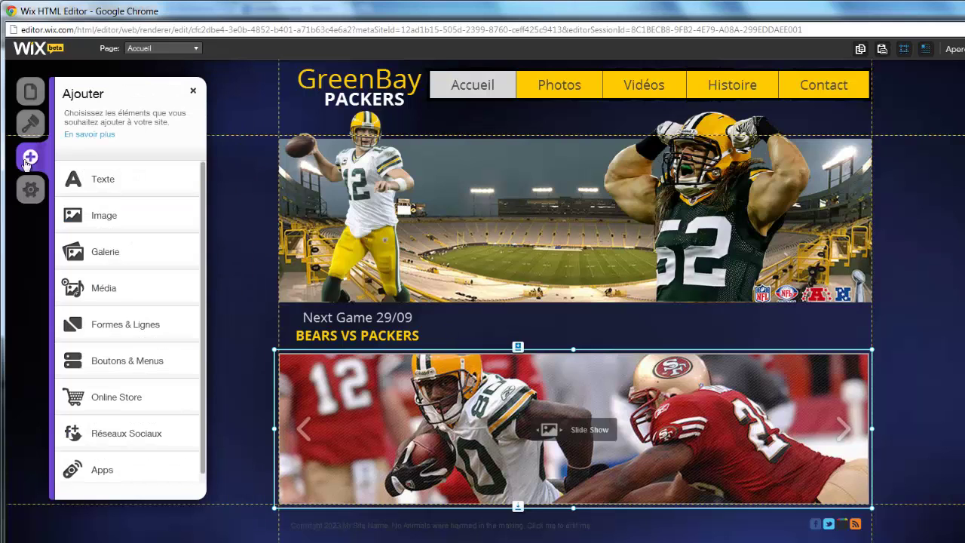
{"action": "left_click", "coordinate": [92, 219]}
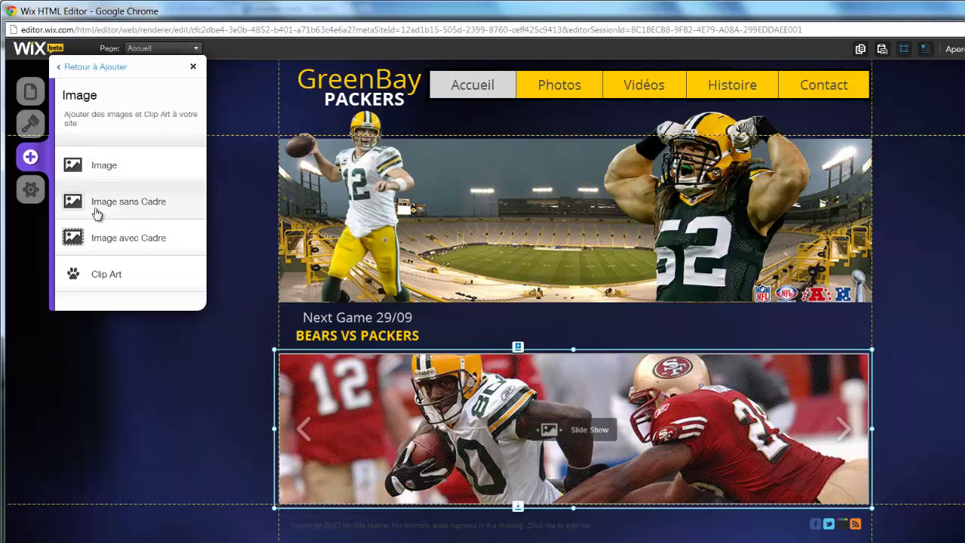
{"action": "left_click", "coordinate": [94, 212]}
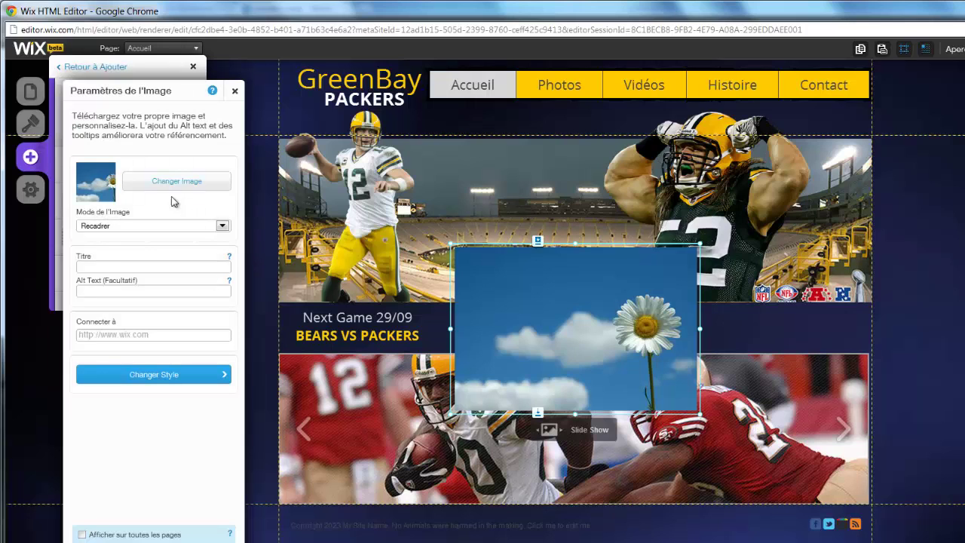
{"action": "left_click", "coordinate": [163, 186]}
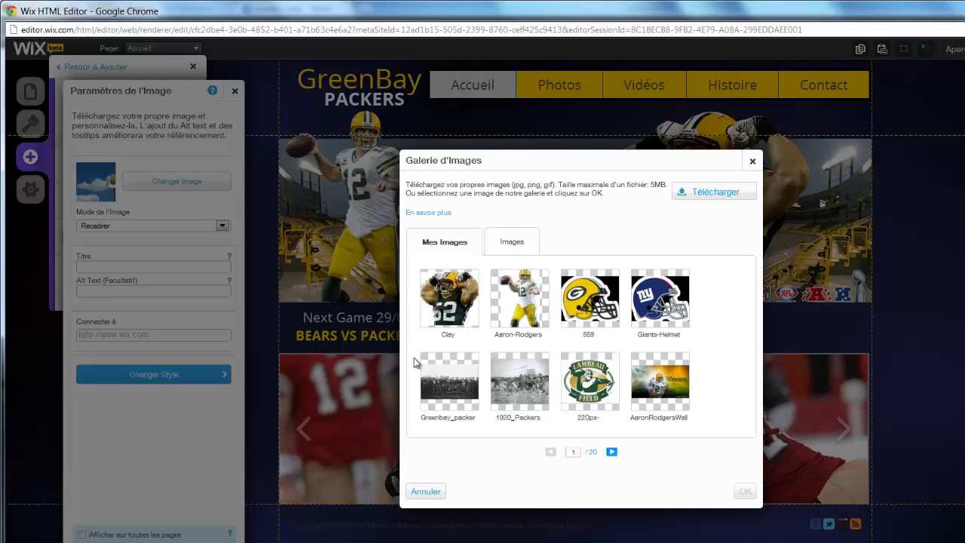
{"action": "left_click", "coordinate": [594, 306]}
{"action": "left_click", "coordinate": [639, 309]}
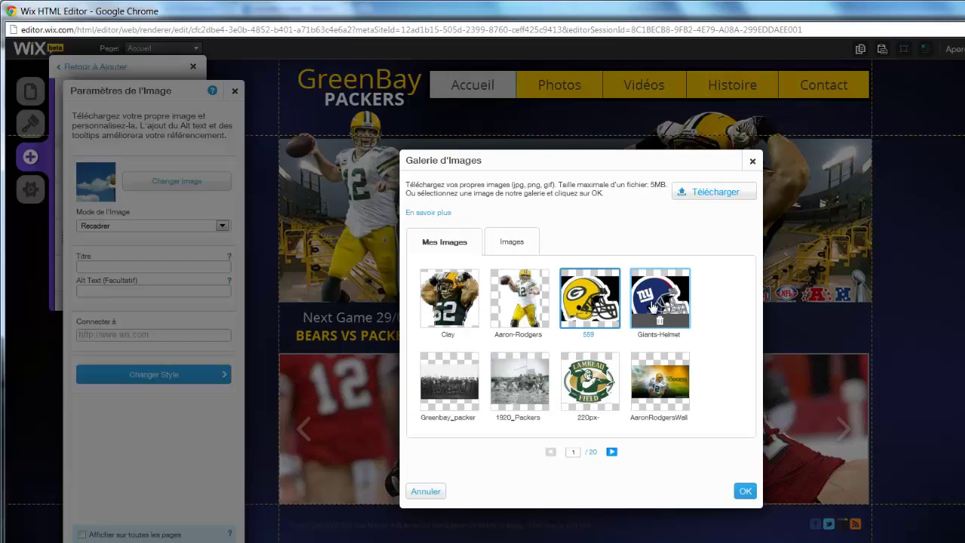
{"action": "left_click", "coordinate": [588, 293]}
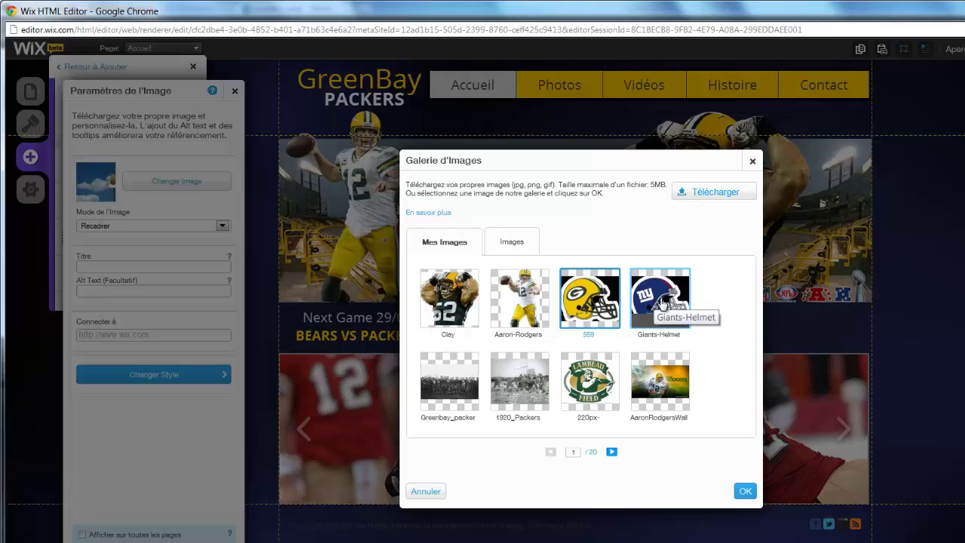
{"action": "left_click", "coordinate": [743, 491]}
Set the Packers helmet's image mode to Centrer and shrink it to fit beside the "Next Game" text.
{"action": "left_click", "coordinate": [205, 230]}
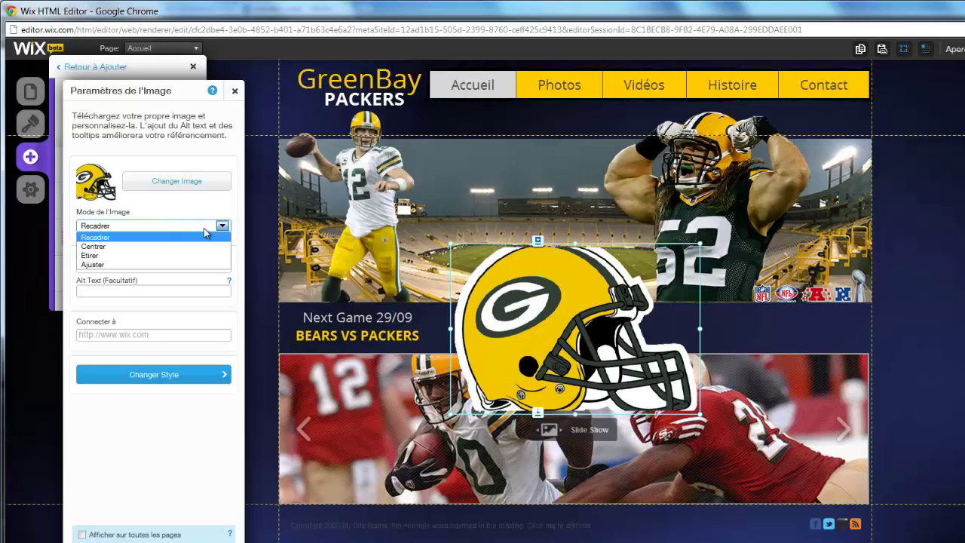
{"action": "left_click", "coordinate": [205, 247]}
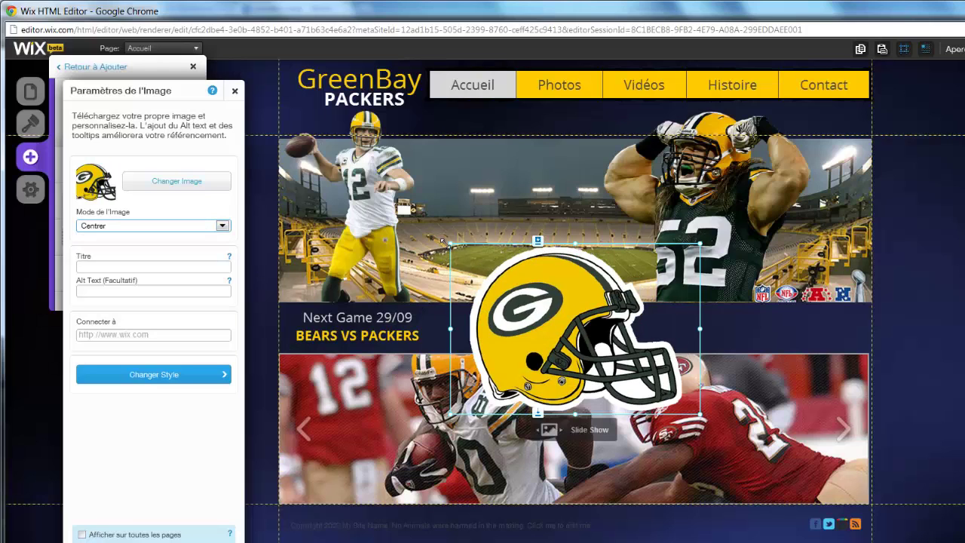
{"action": "left_click_drag", "start_coordinate": [442, 240], "coordinate": [476, 332]}
{"action": "left_click", "coordinate": [548, 331]}
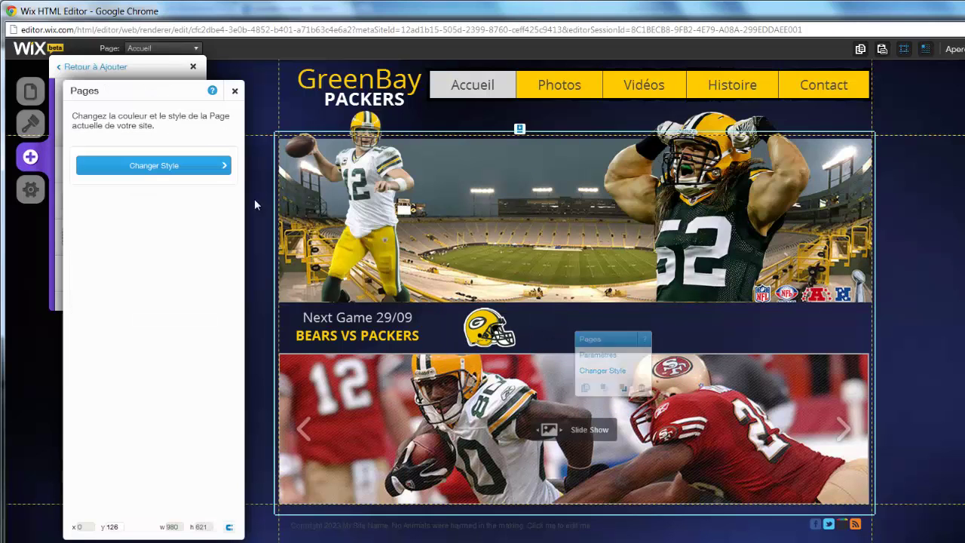
Add a second image to the page and replace its placeholder with the "Giants-Helmet" picture.
{"action": "left_click", "coordinate": [33, 159]}
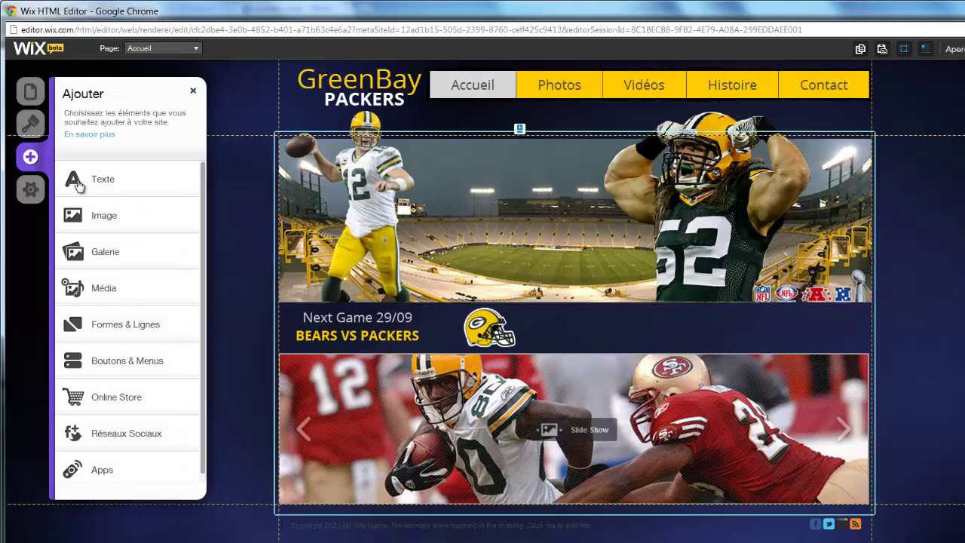
{"action": "left_click", "coordinate": [112, 217]}
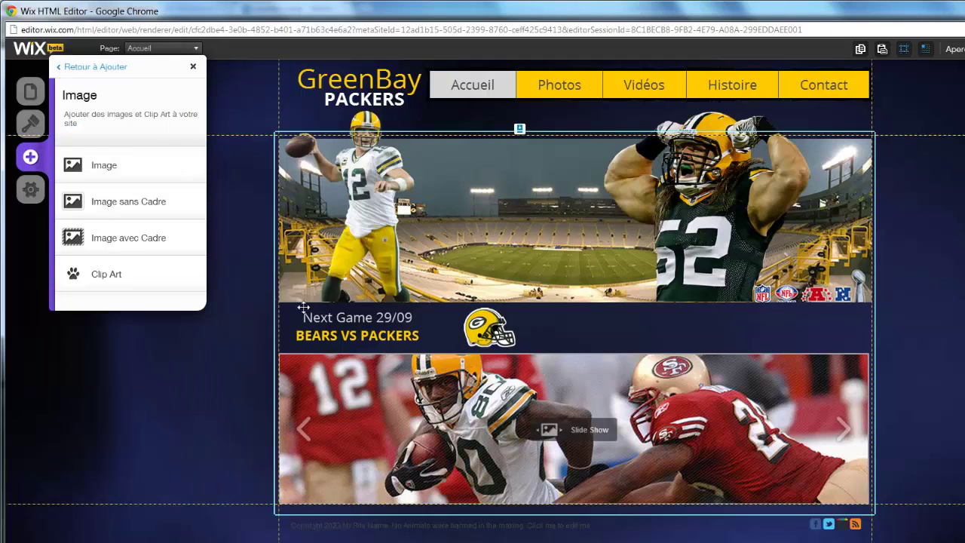
{"action": "left_click", "coordinate": [155, 226]}
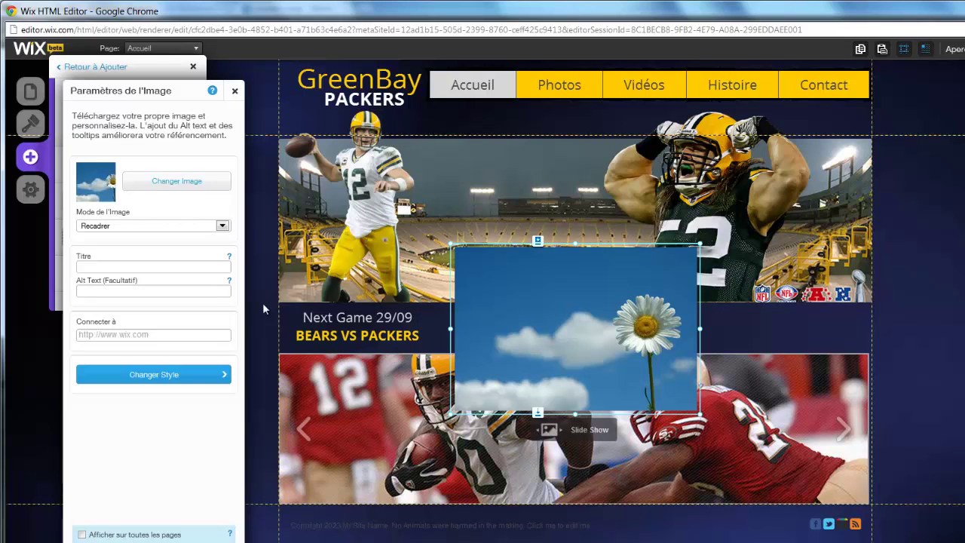
{"action": "left_click", "coordinate": [181, 185]}
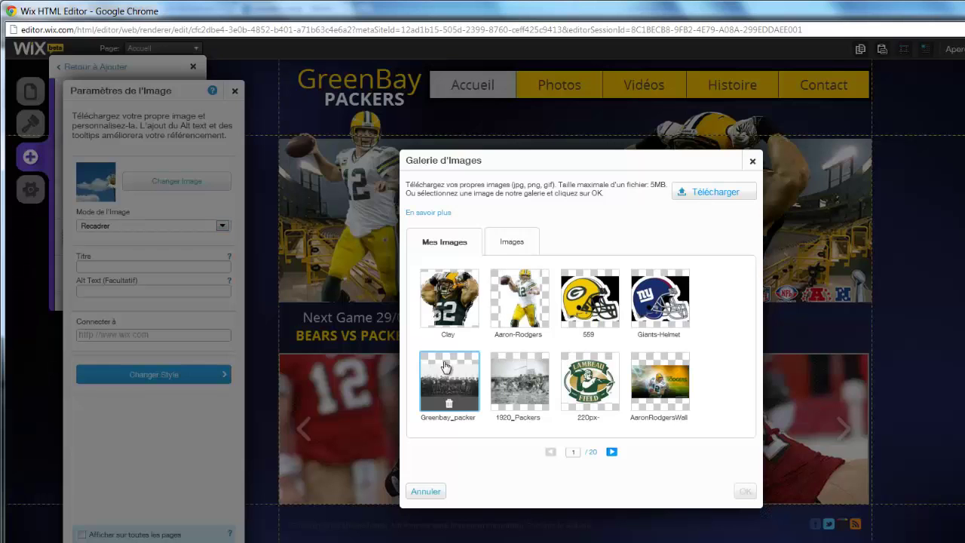
{"action": "double_click", "coordinate": [642, 323]}
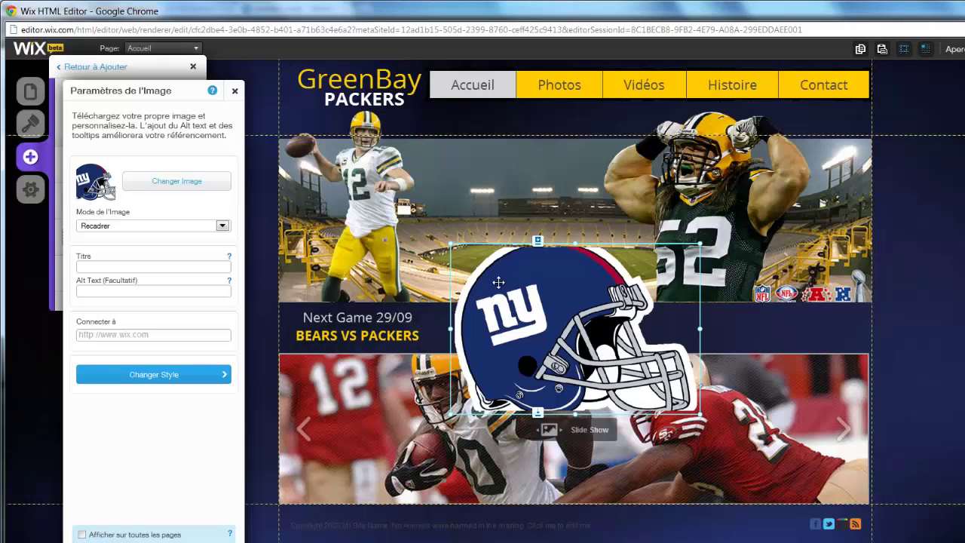
Set the Giants helmet's image mode to Centrer, shrink it and place it just right of the Packers helmet.
{"action": "left_click", "coordinate": [198, 227]}
{"action": "left_click", "coordinate": [195, 247]}
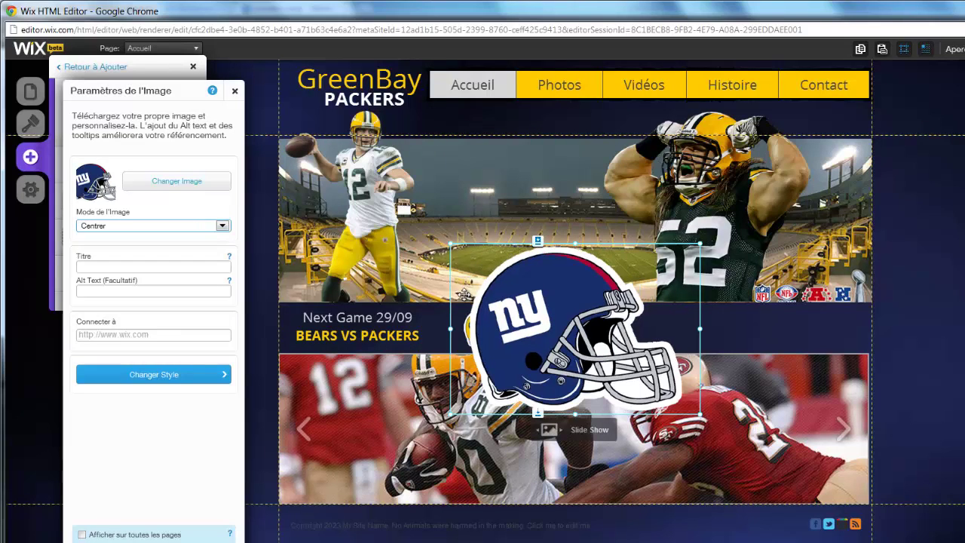
{"action": "left_click_drag", "start_coordinate": [449, 244], "coordinate": [567, 307]}
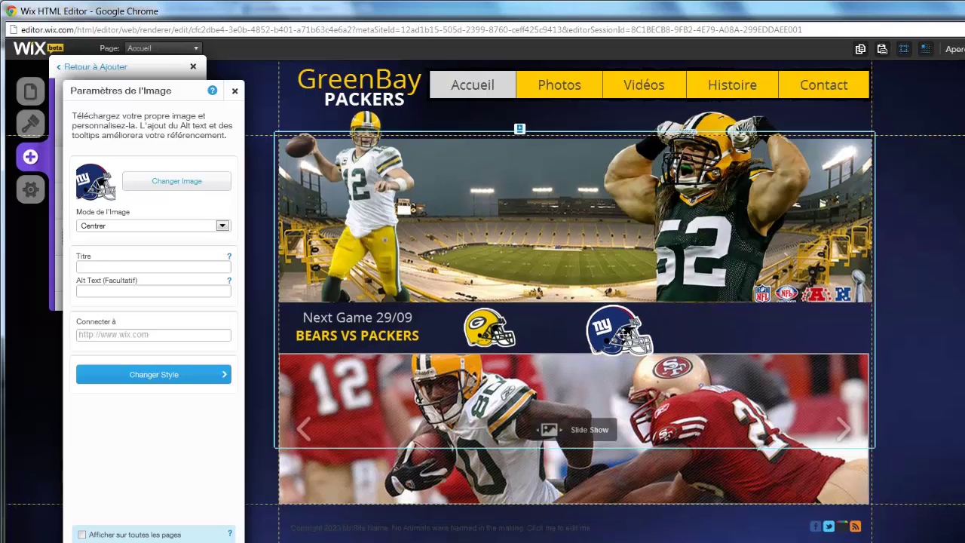
{"action": "left_click", "coordinate": [618, 331]}
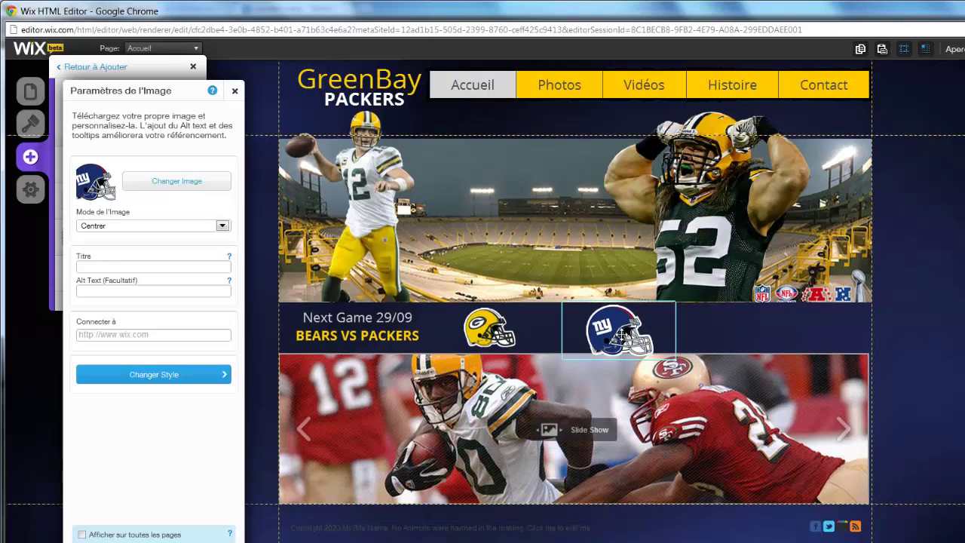
{"action": "left_click", "coordinate": [563, 302]}
{"action": "left_click", "coordinate": [592, 315]}
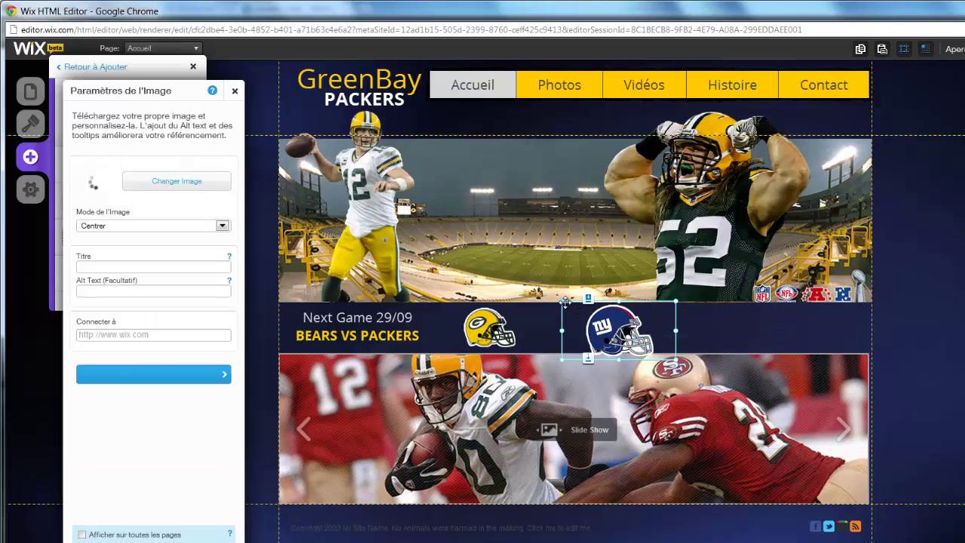
{"action": "left_click_drag", "start_coordinate": [560, 300], "coordinate": [571, 331]}
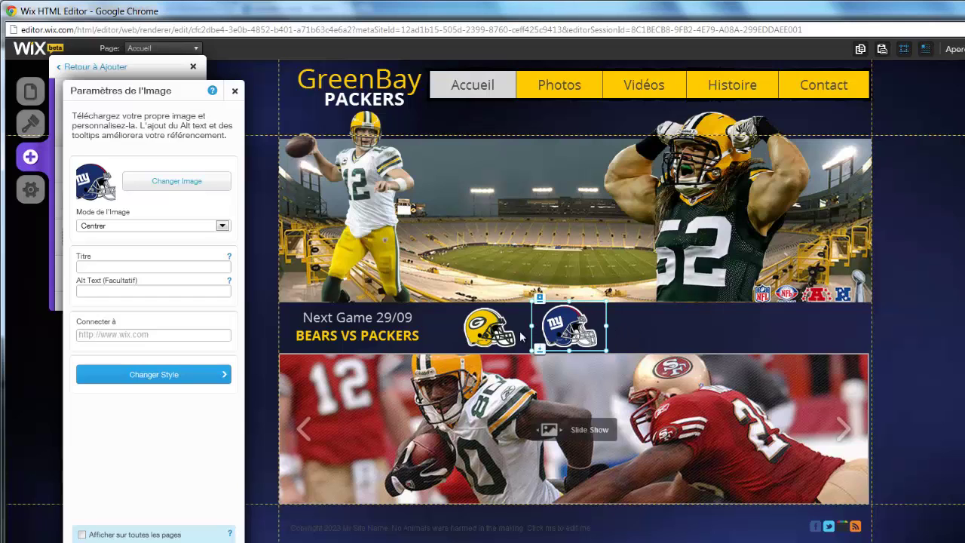
Swap the two helmets so the Giants helmet sits beside the "Next Game" text and the Packers helmet to its right.
{"action": "left_click", "coordinate": [486, 332]}
{"action": "right_click", "coordinate": [504, 326]}
{"action": "left_click_drag", "start_coordinate": [495, 334], "coordinate": [625, 337]}
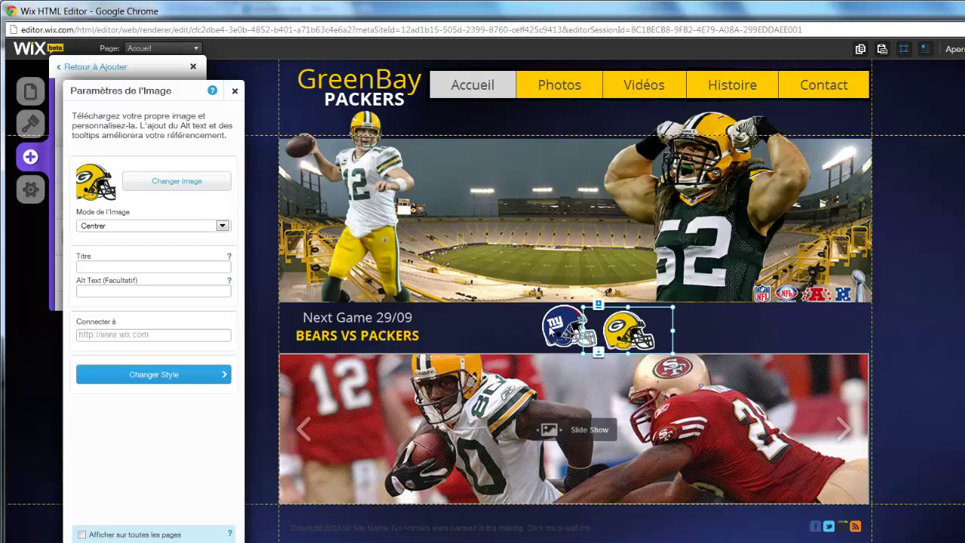
{"action": "right_click", "coordinate": [573, 326]}
{"action": "left_click_drag", "start_coordinate": [561, 328], "coordinate": [480, 326]}
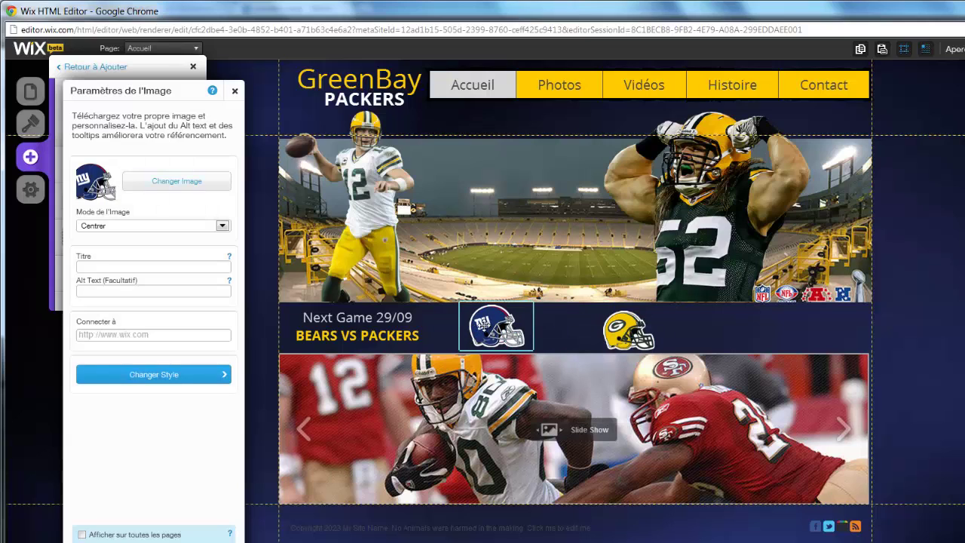
{"action": "right_click", "coordinate": [625, 328]}
{"action": "left_click_drag", "start_coordinate": [602, 332], "coordinate": [555, 332]}
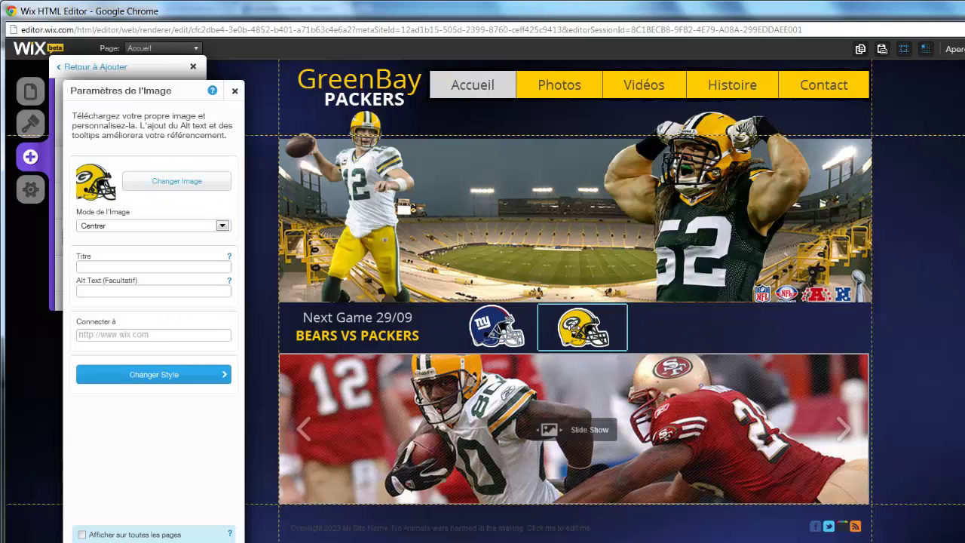
{"action": "right_click", "coordinate": [508, 324]}
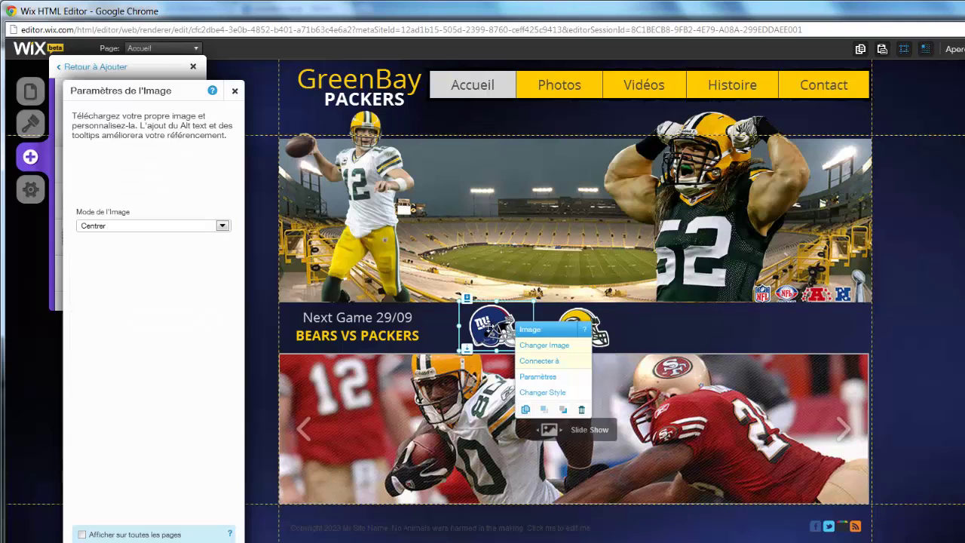
{"action": "left_click", "coordinate": [640, 334]}
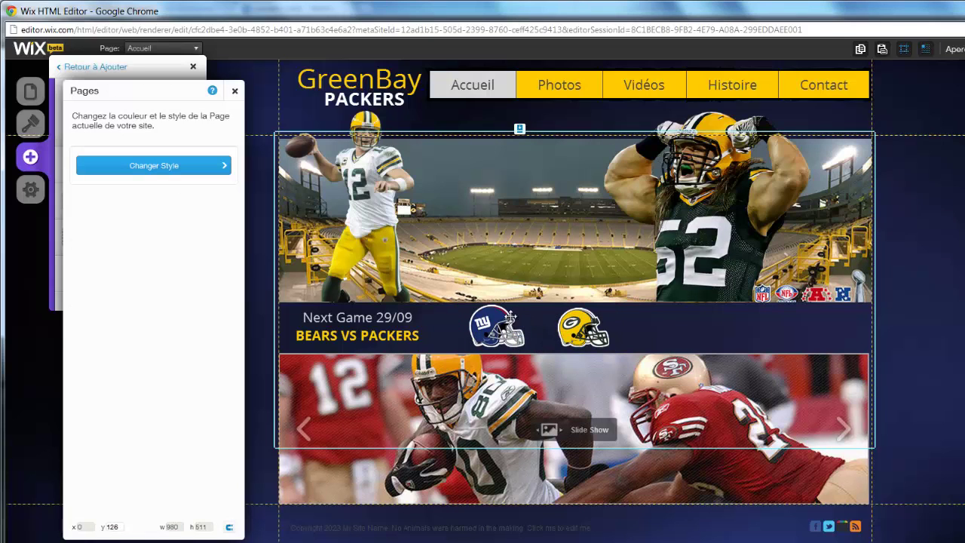
Add a vertical line shape to the page.
{"action": "left_click", "coordinate": [32, 160]}
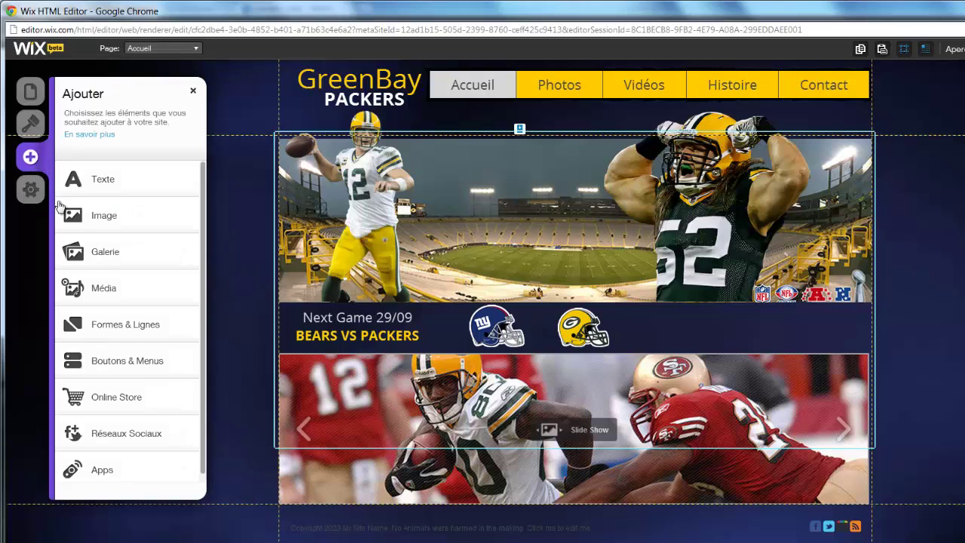
{"action": "left_click", "coordinate": [102, 321]}
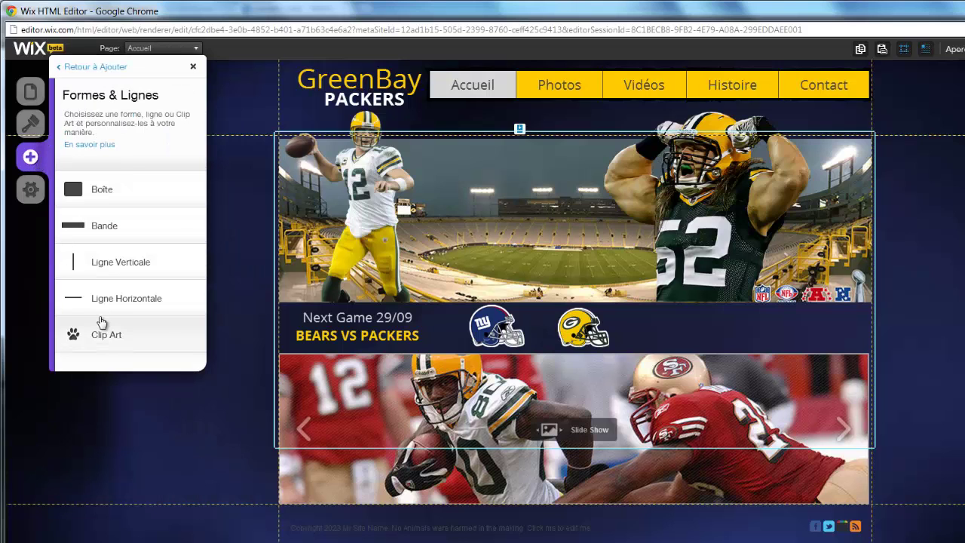
{"action": "left_click", "coordinate": [99, 272]}
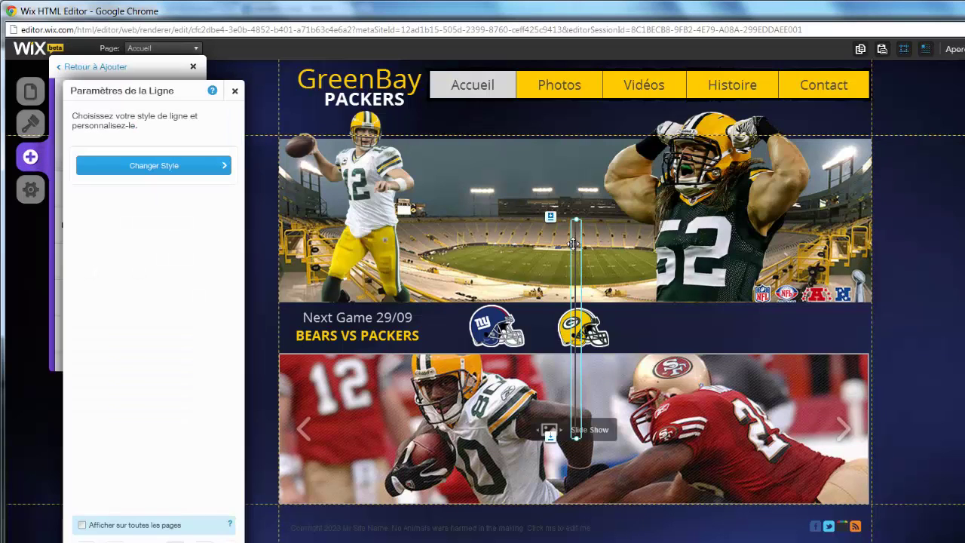
Apply Style de Ligne 2 to the vertical line and set its border colour to yellow.
{"action": "left_click", "coordinate": [179, 166]}
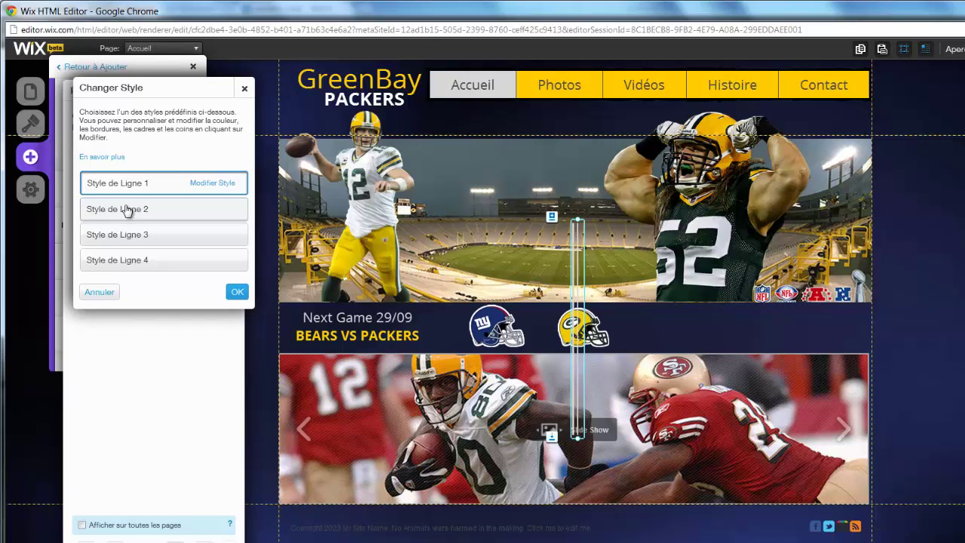
{"action": "left_click", "coordinate": [128, 211]}
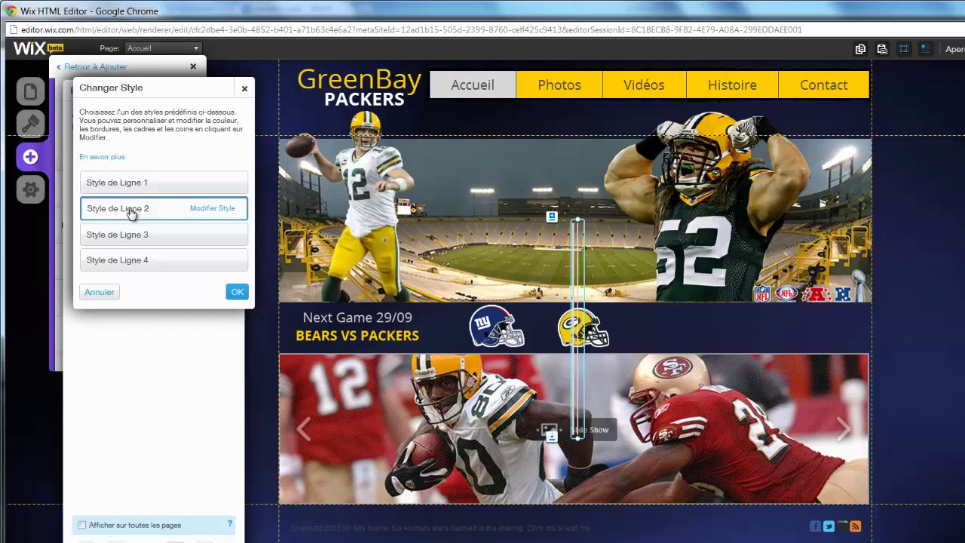
{"action": "left_click", "coordinate": [212, 215]}
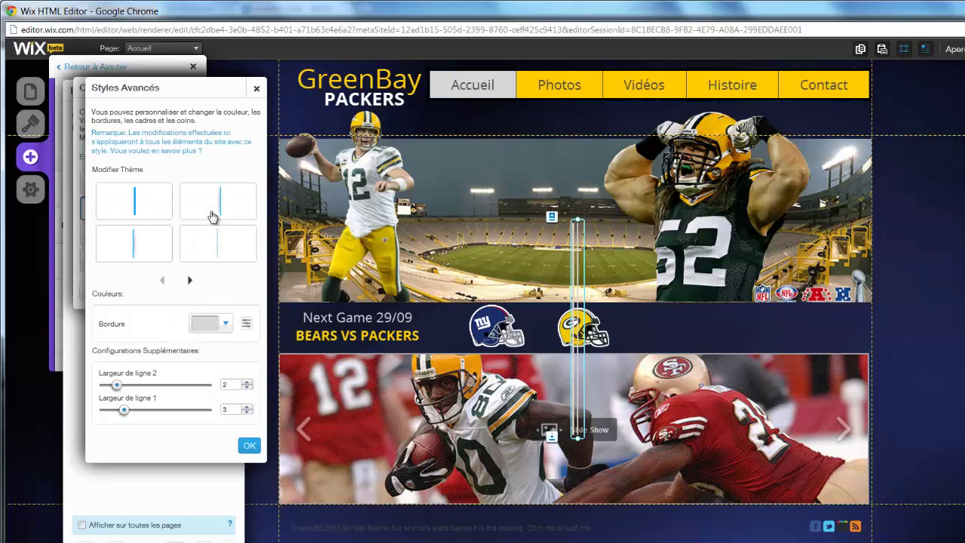
{"action": "left_click", "coordinate": [226, 325]}
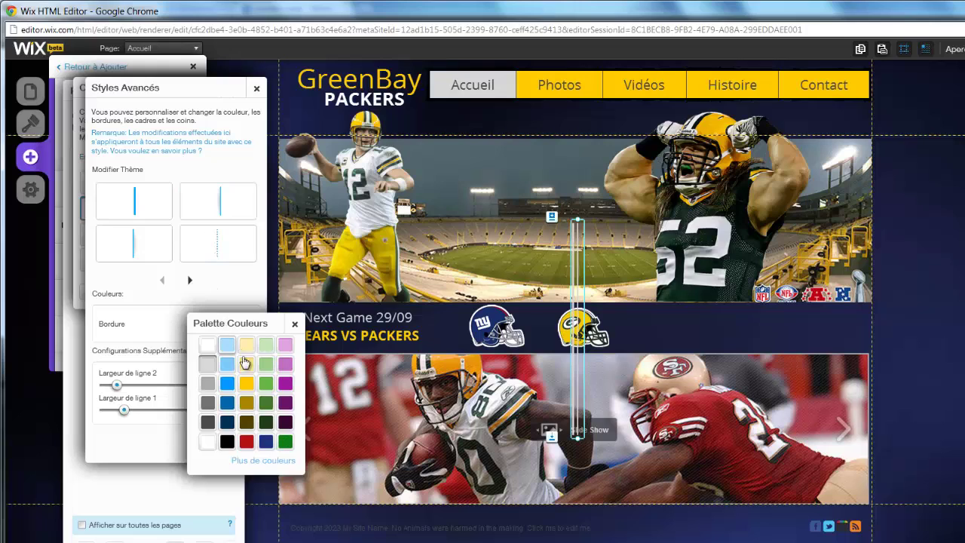
{"action": "left_click", "coordinate": [247, 384]}
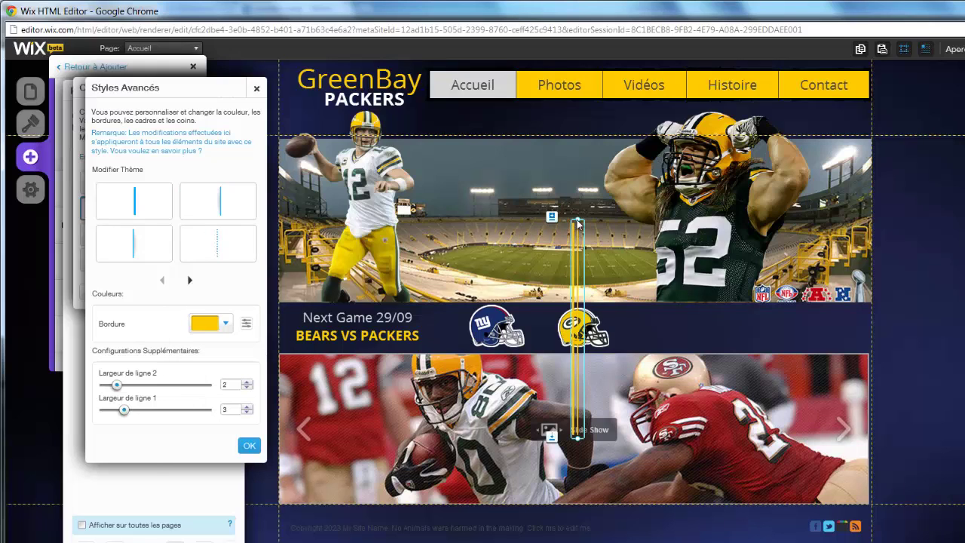
{"action": "left_click", "coordinate": [578, 277]}
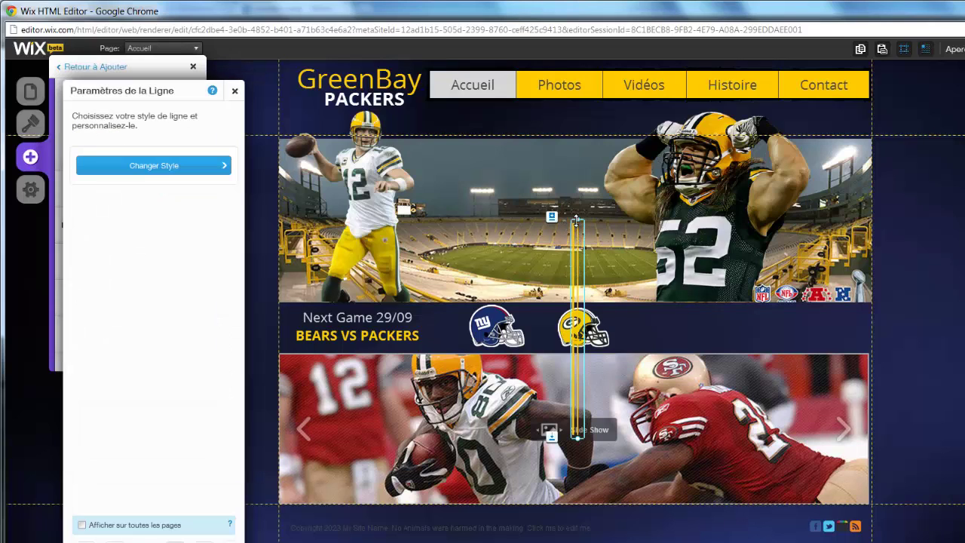
Shorten the yellow line to about helmet height and place it between the Giants and Packers helmets.
{"action": "left_click_drag", "start_coordinate": [576, 221], "coordinate": [542, 320]}
{"action": "left_click", "coordinate": [626, 325]}
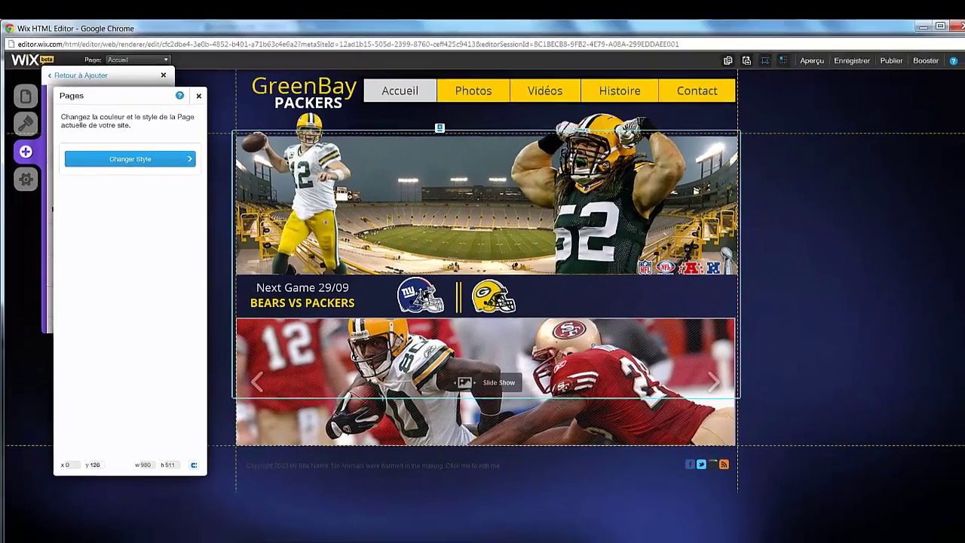
{"action": "left_click", "coordinate": [413, 293]}
{"action": "left_click", "coordinate": [763, 297]}
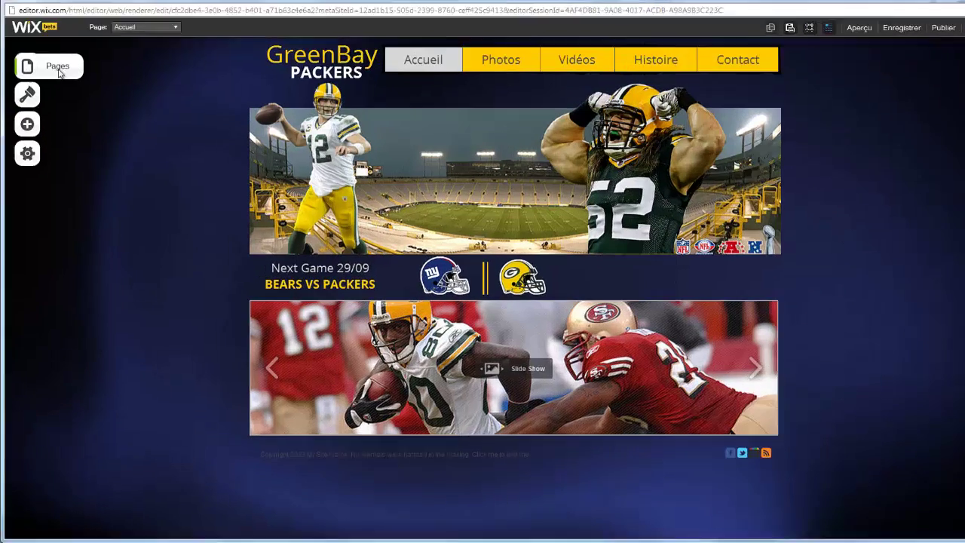
Add a new top-level page named "Chat" using the blank Vierge layout.
{"action": "left_click", "coordinate": [51, 89]}
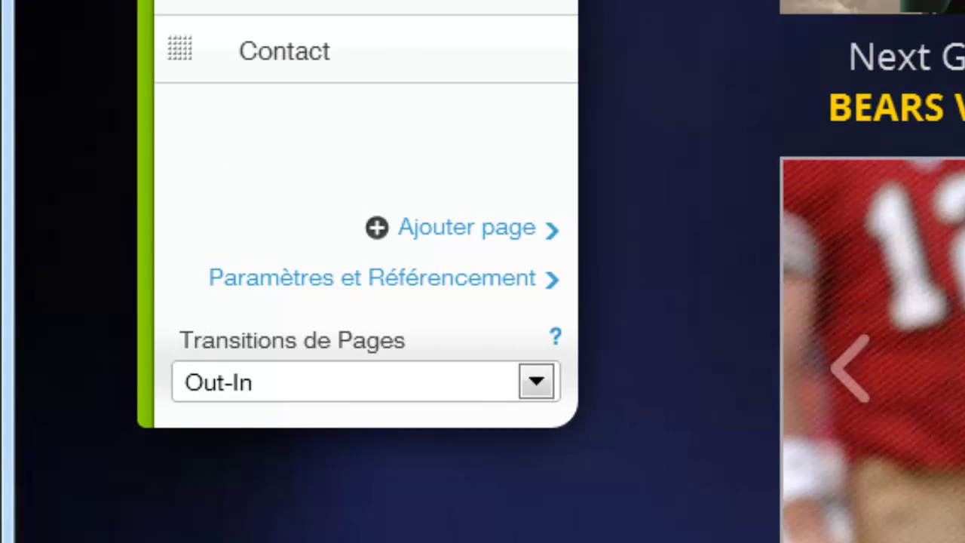
{"action": "left_click", "coordinate": [426, 243]}
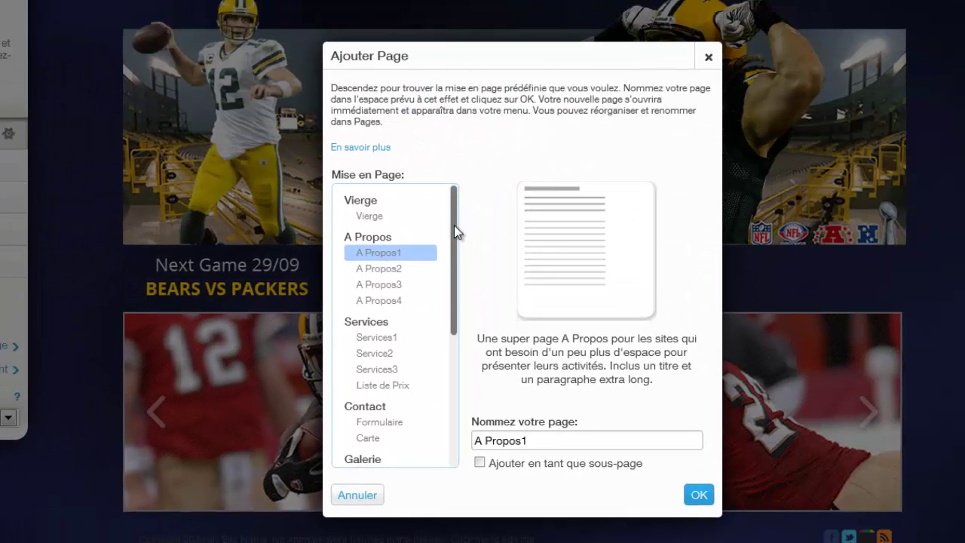
{"action": "scroll", "coordinate": [455, 256], "scroll_direction": "down", "scroll_amount": 1}
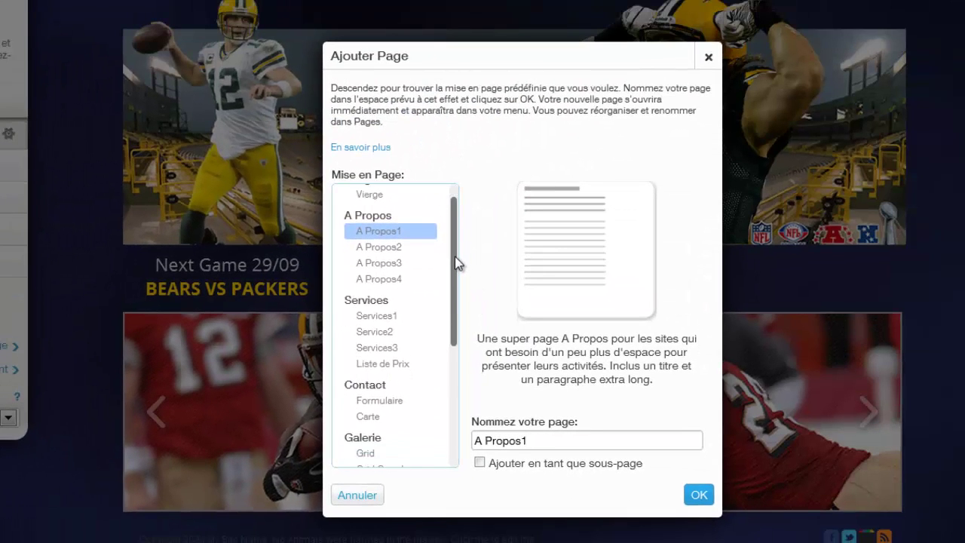
{"action": "scroll", "coordinate": [455, 256], "scroll_direction": "down", "scroll_amount": 5}
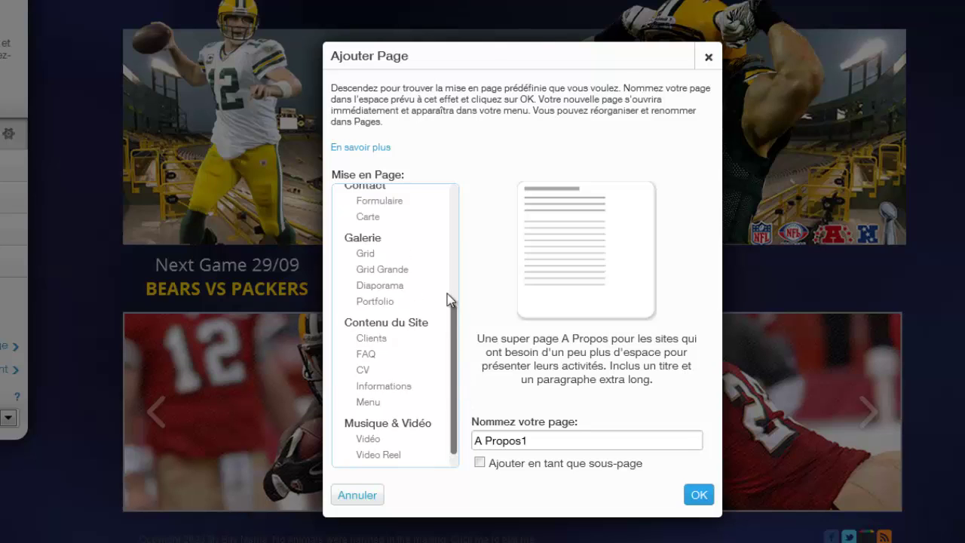
{"action": "scroll", "coordinate": [447, 294], "scroll_direction": "up", "scroll_amount": 5}
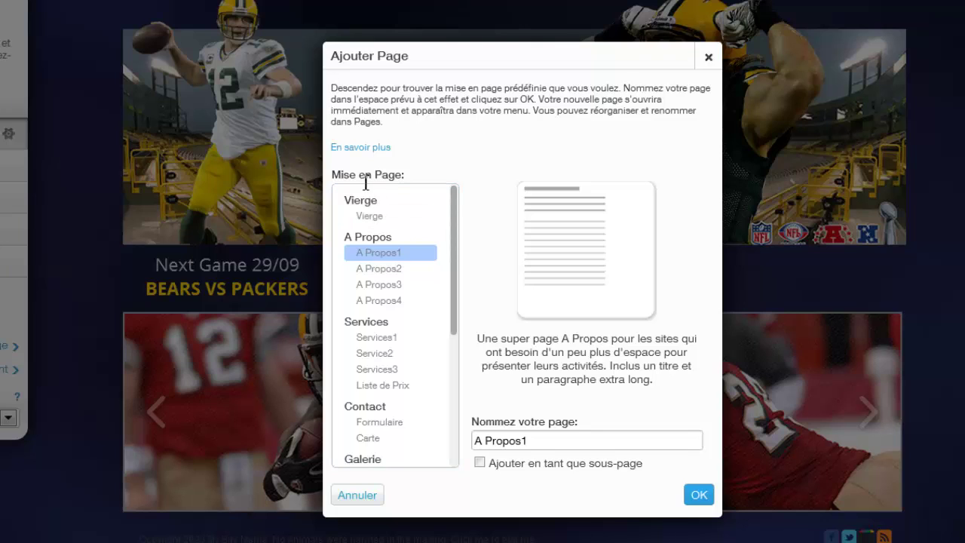
{"action": "left_click", "coordinate": [375, 216]}
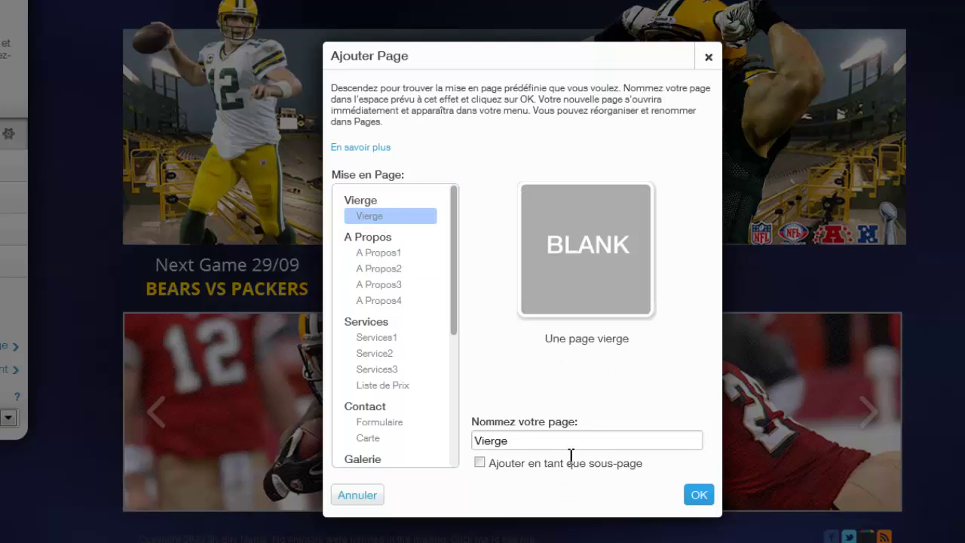
{"action": "type", "text": "Chat"}
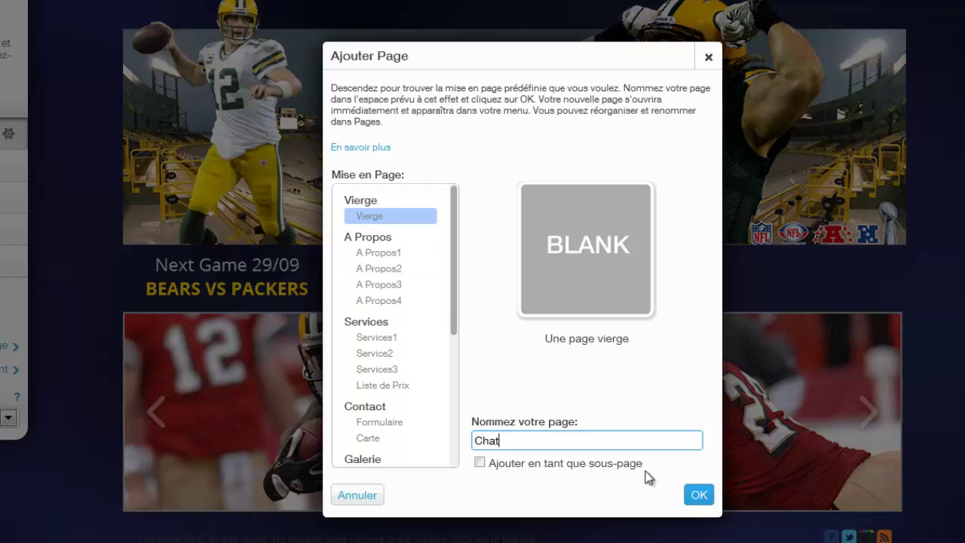
{"action": "left_click", "coordinate": [699, 495]}
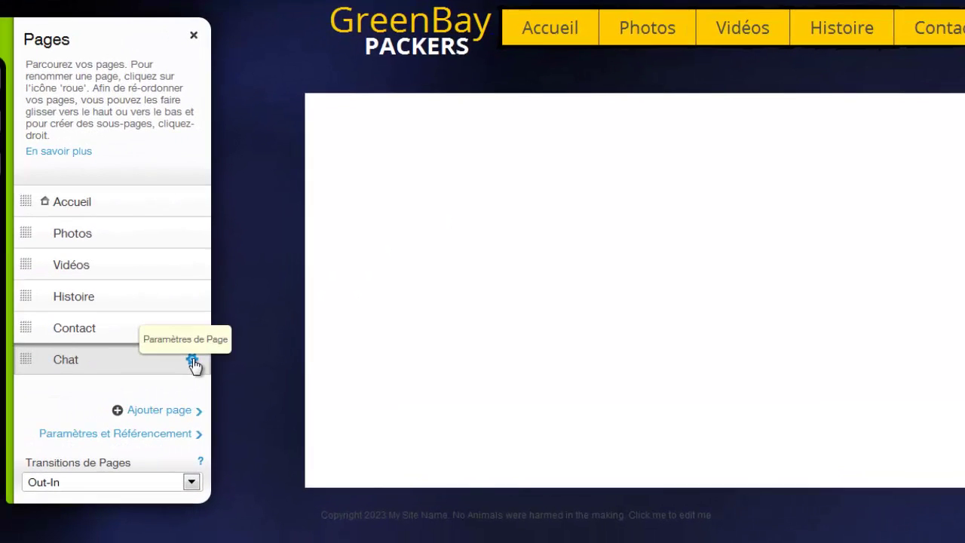
Delete the Chat page from the site through its page settings.
{"action": "left_click", "coordinate": [192, 361]}
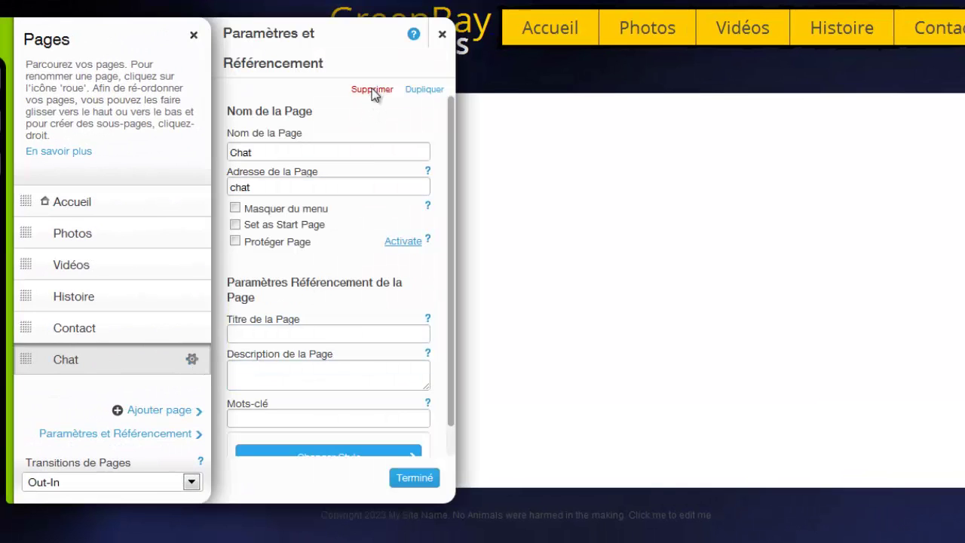
{"action": "left_click", "coordinate": [372, 90]}
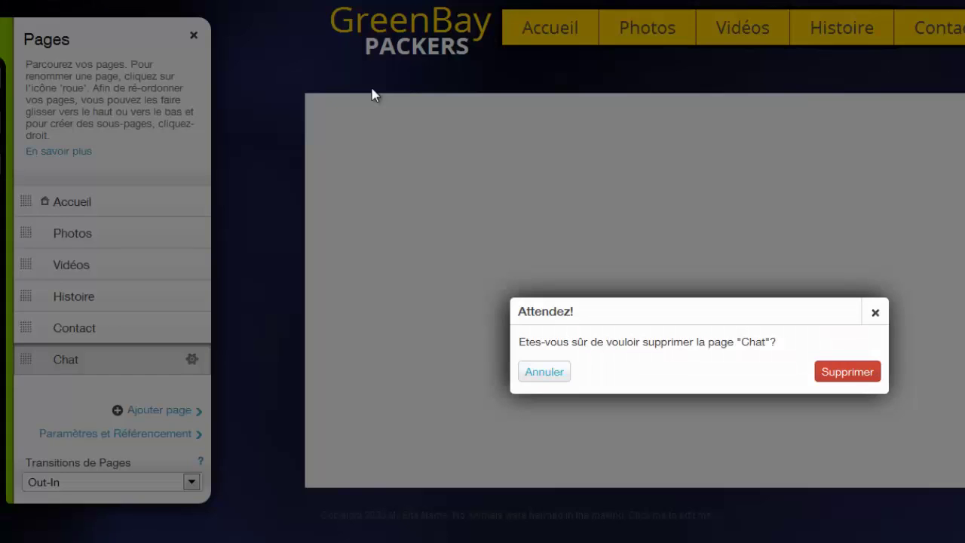
{"action": "left_click", "coordinate": [847, 371]}
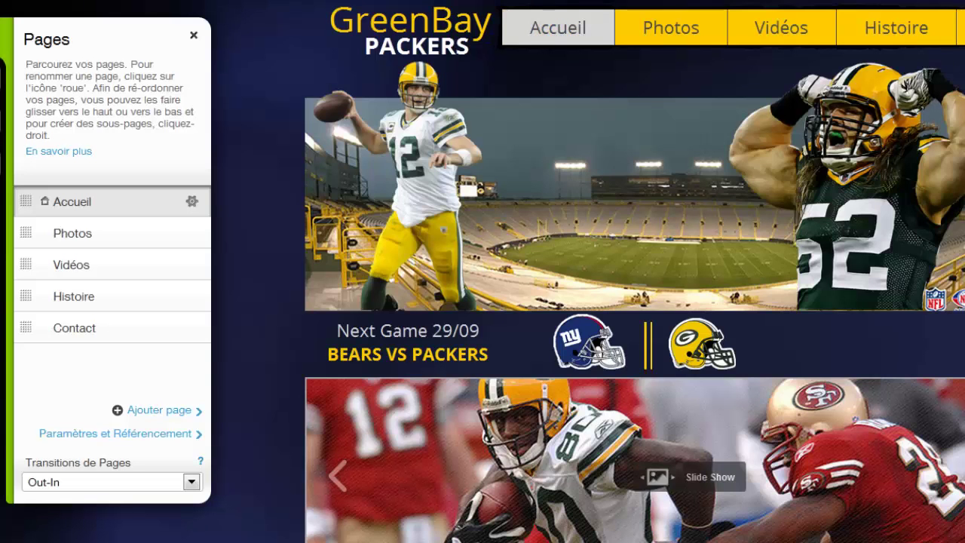
Add a blank Vierge page named "Chat" as a sub-page of the Contact page.
{"action": "left_click", "coordinate": [73, 328]}
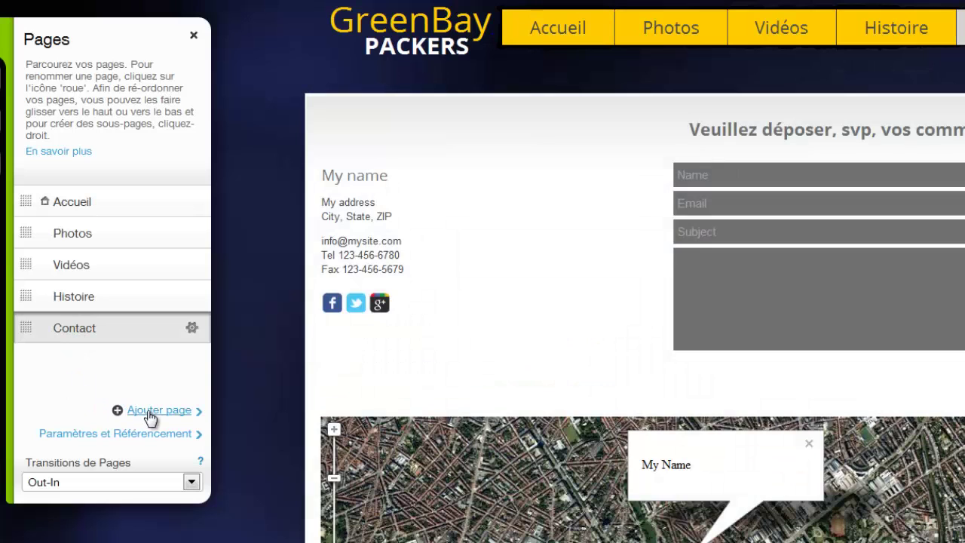
{"action": "left_click", "coordinate": [151, 411]}
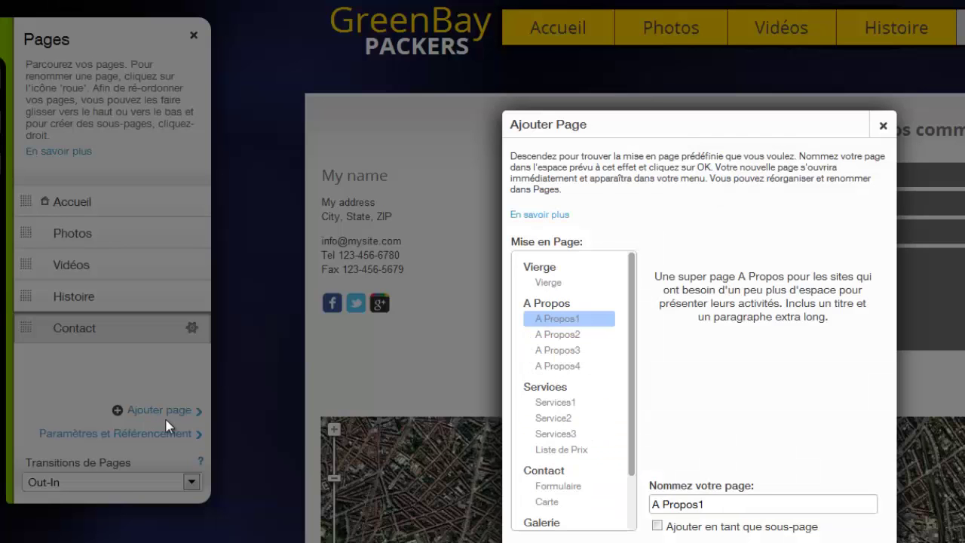
{"action": "left_click", "coordinate": [546, 282]}
{"action": "double_click", "coordinate": [705, 506]}
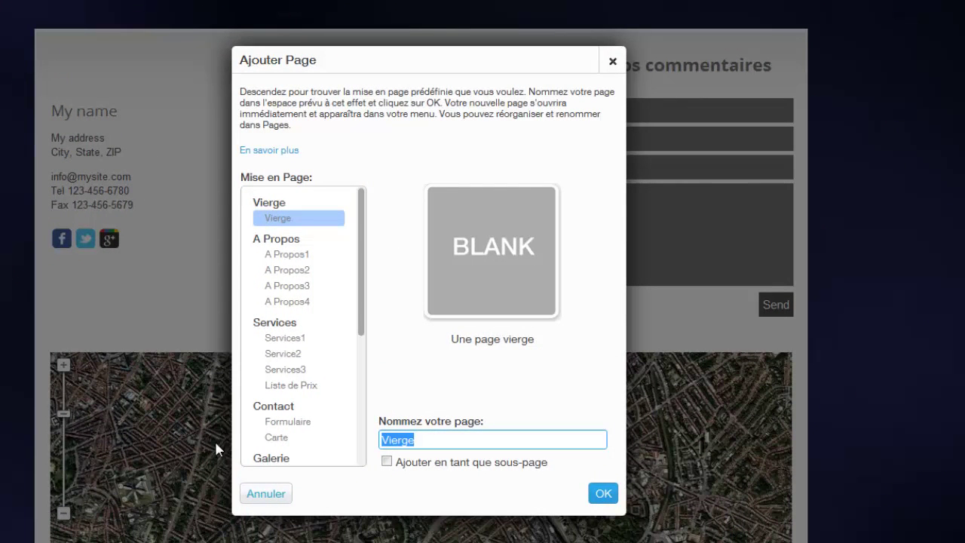
{"action": "type", "text": "Chat"}
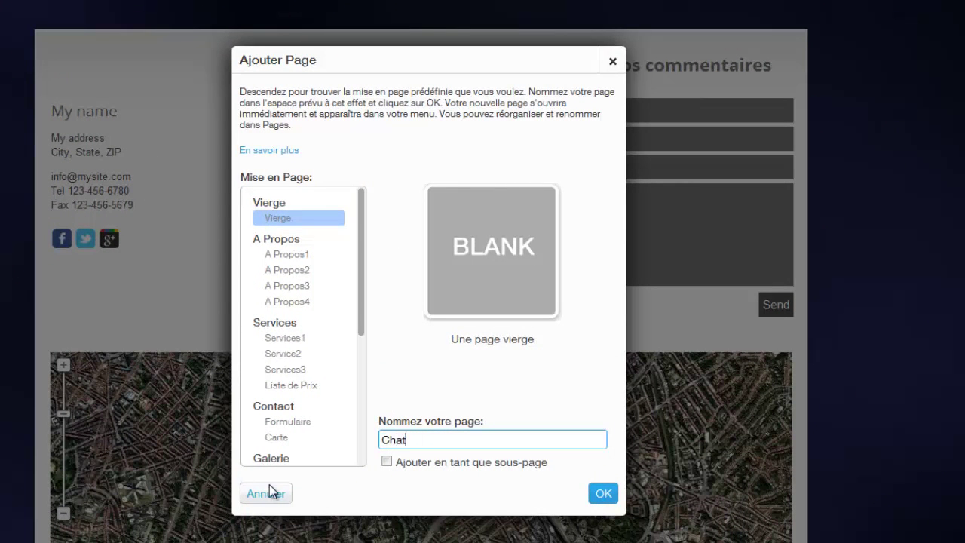
{"action": "left_click", "coordinate": [389, 462]}
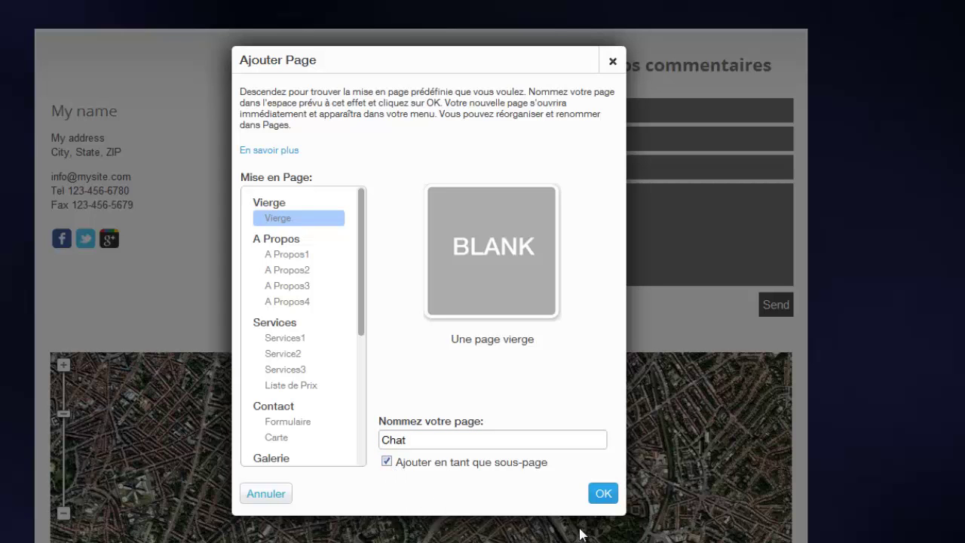
{"action": "left_click", "coordinate": [601, 497]}
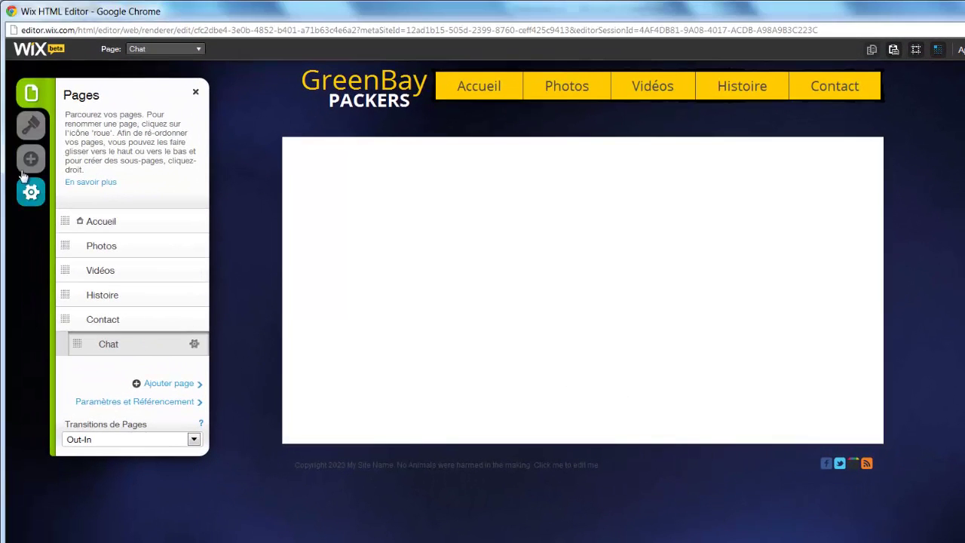
Add the Chat - RumbleTalk app to the Chat page.
{"action": "left_click", "coordinate": [30, 169]}
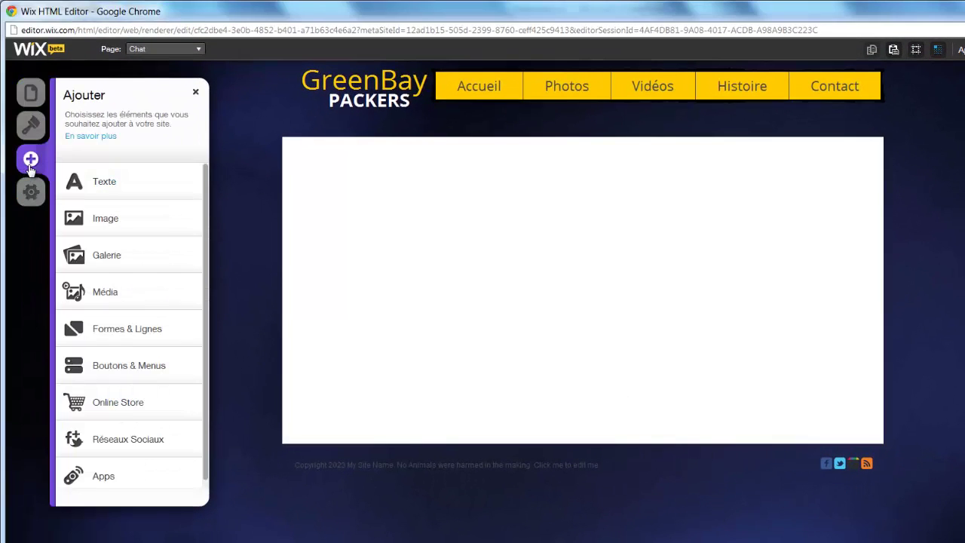
{"action": "scroll", "coordinate": [201, 260], "scroll_direction": "down", "scroll_amount": 1}
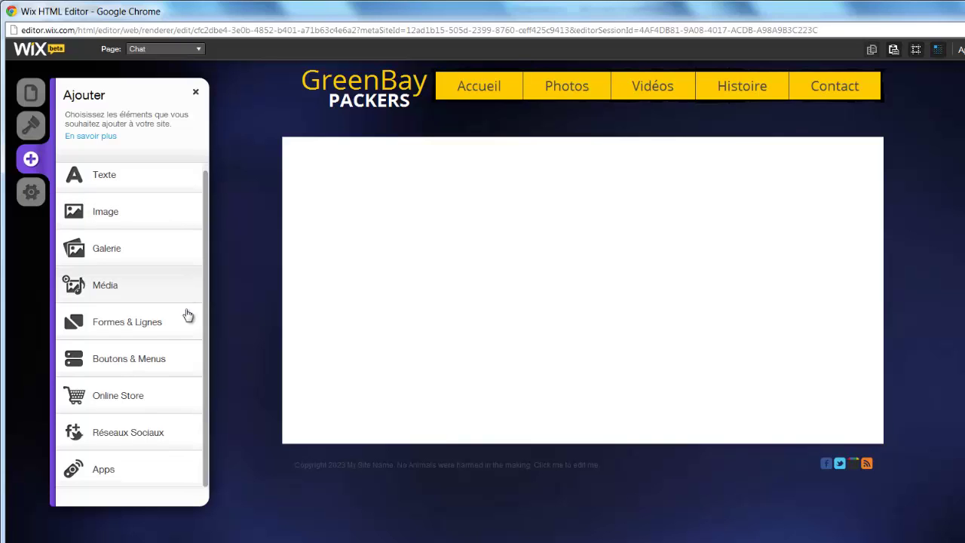
{"action": "left_click", "coordinate": [112, 468]}
{"action": "left_click_drag", "start_coordinate": [208, 296], "coordinate": [205, 452]}
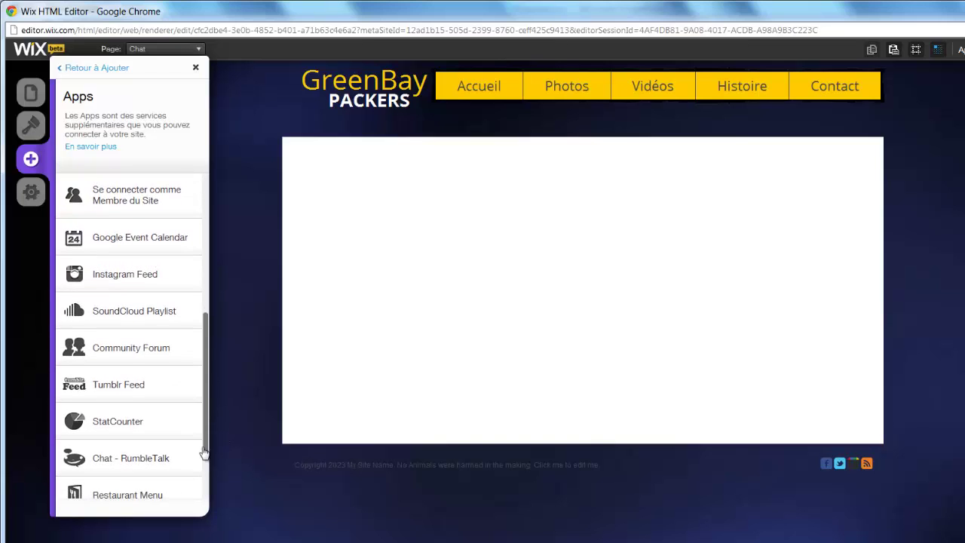
{"action": "left_click", "coordinate": [117, 460]}
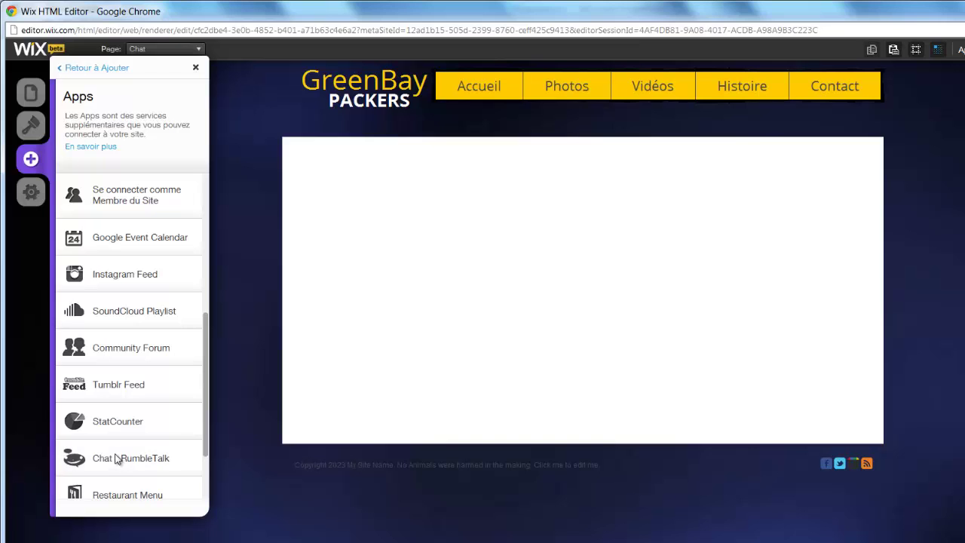
Move the RumbleTalk chat box up to about y 25 and enlarge it down to near the lower edge of the page.
{"action": "left_click", "coordinate": [591, 275]}
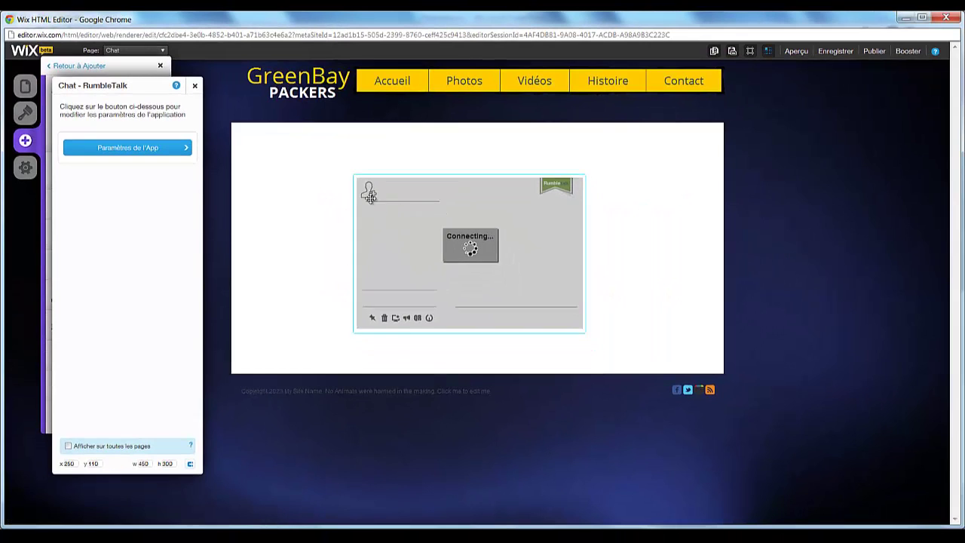
{"action": "left_click_drag", "start_coordinate": [370, 195], "coordinate": [369, 149]}
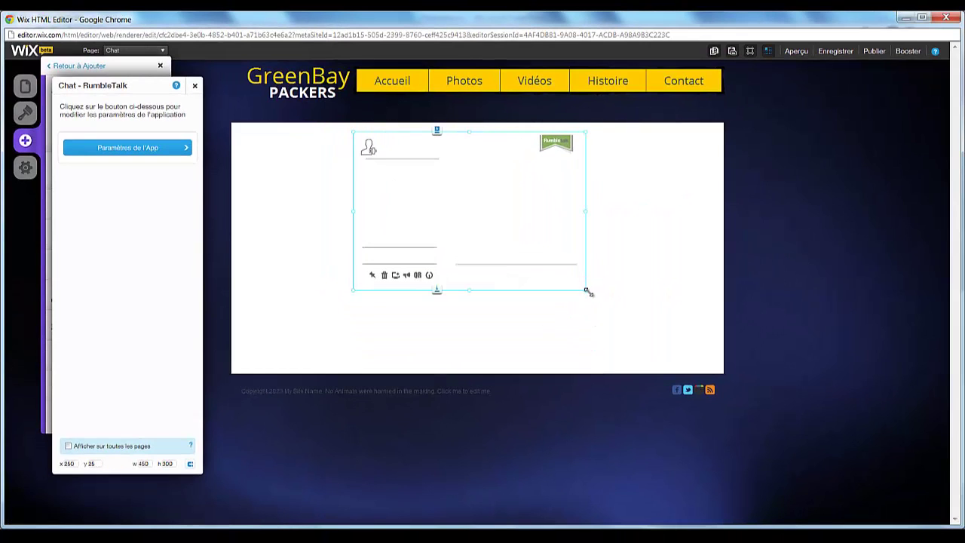
{"action": "left_click_drag", "start_coordinate": [588, 289], "coordinate": [661, 366]}
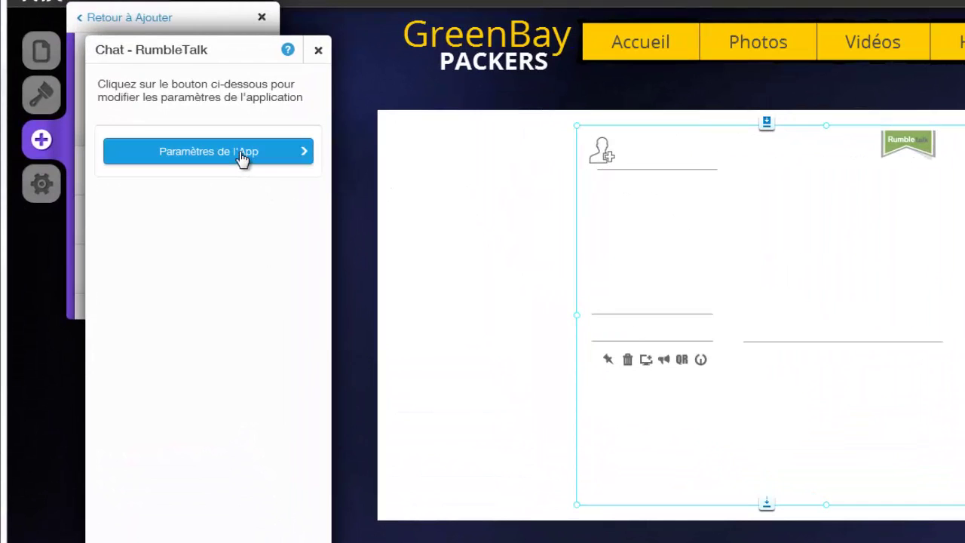
Apply the yellow skin to the RumbleTalk chat in its app settings.
{"action": "left_click", "coordinate": [241, 154]}
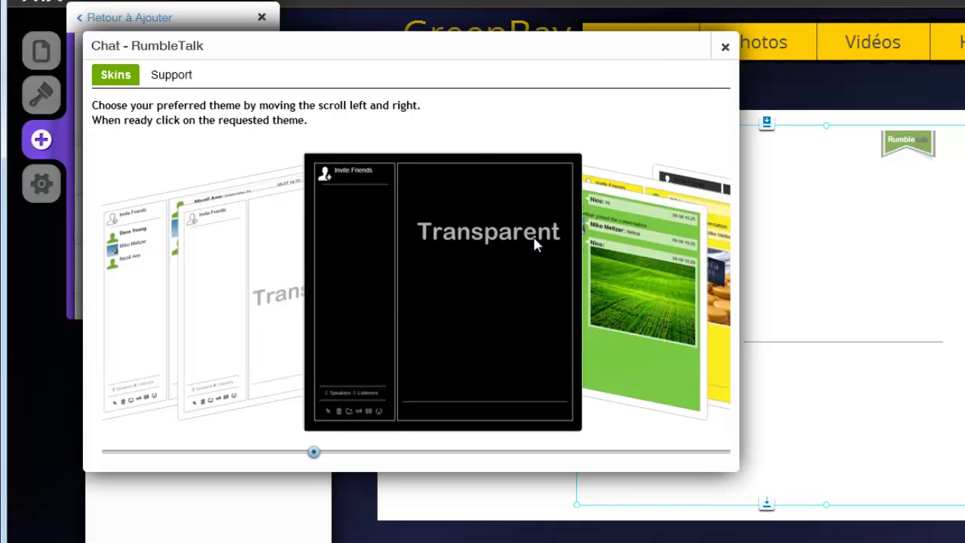
{"action": "left_click", "coordinate": [655, 348]}
{"action": "left_click", "coordinate": [638, 297]}
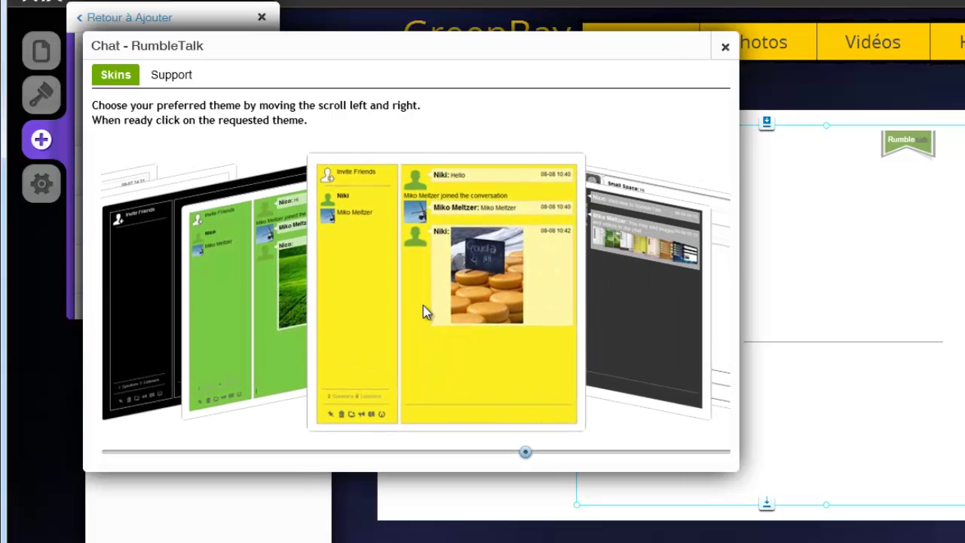
{"action": "double_click", "coordinate": [423, 305]}
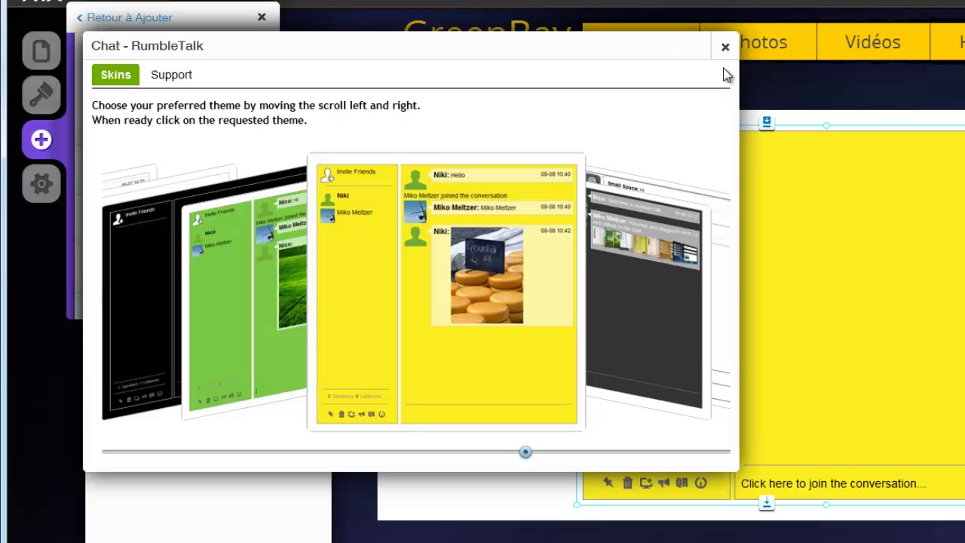
Close the chat settings, add an Audio Player to the Chat page and place it in the blank area beside the chat box.
{"action": "left_click", "coordinate": [725, 47]}
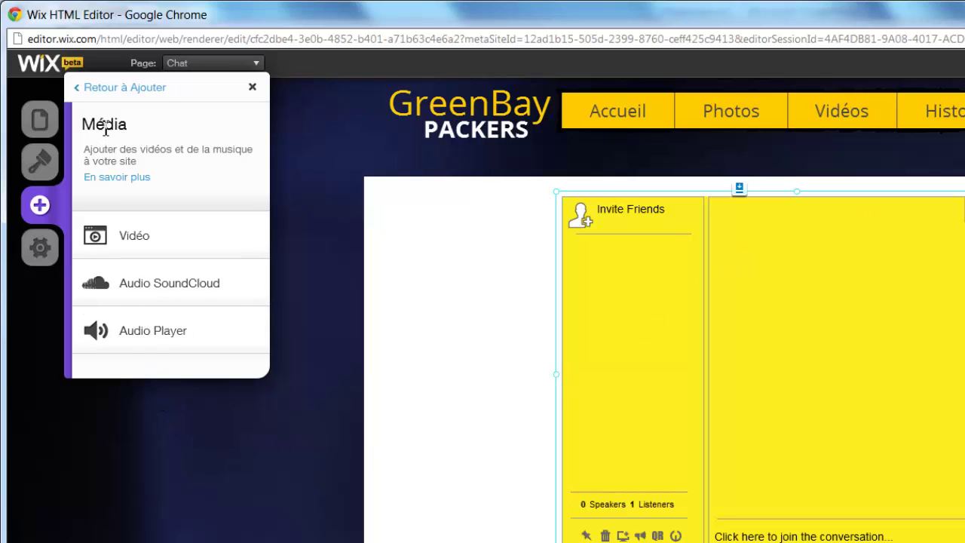
{"action": "left_click", "coordinate": [43, 215]}
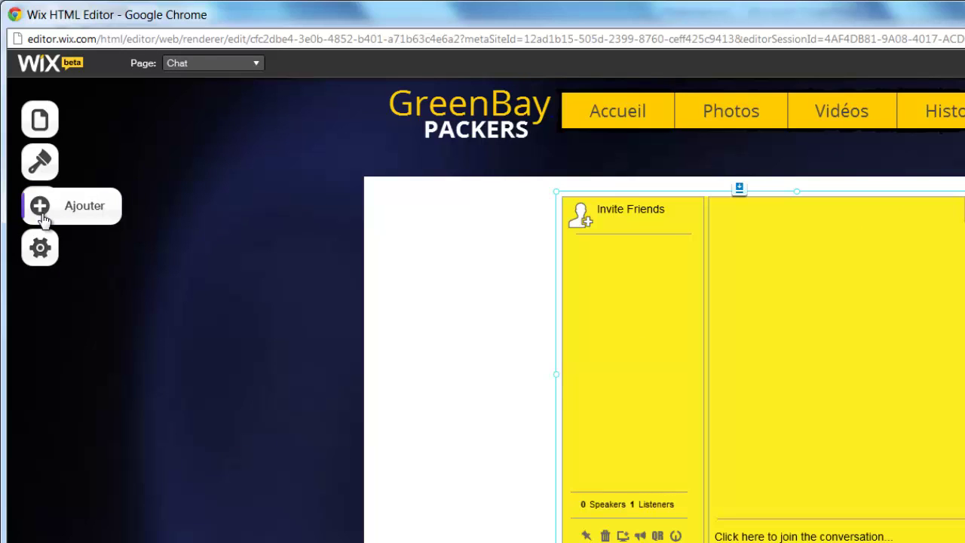
{"action": "left_click", "coordinate": [41, 215]}
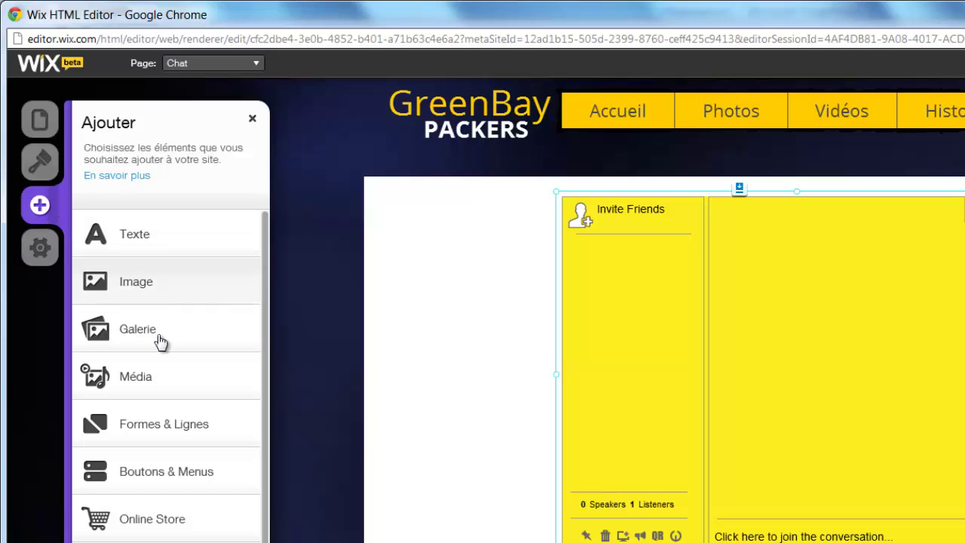
{"action": "left_click", "coordinate": [150, 382]}
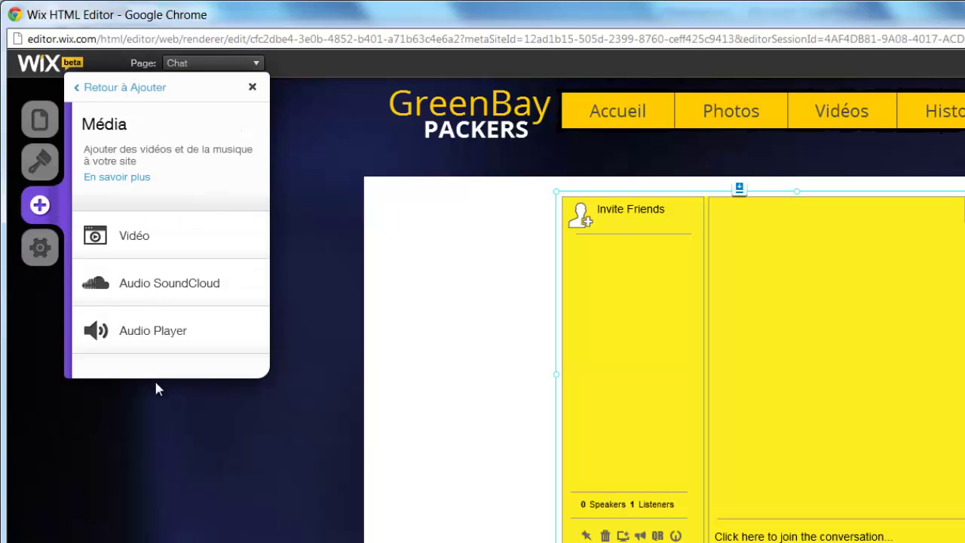
{"action": "left_click", "coordinate": [166, 341]}
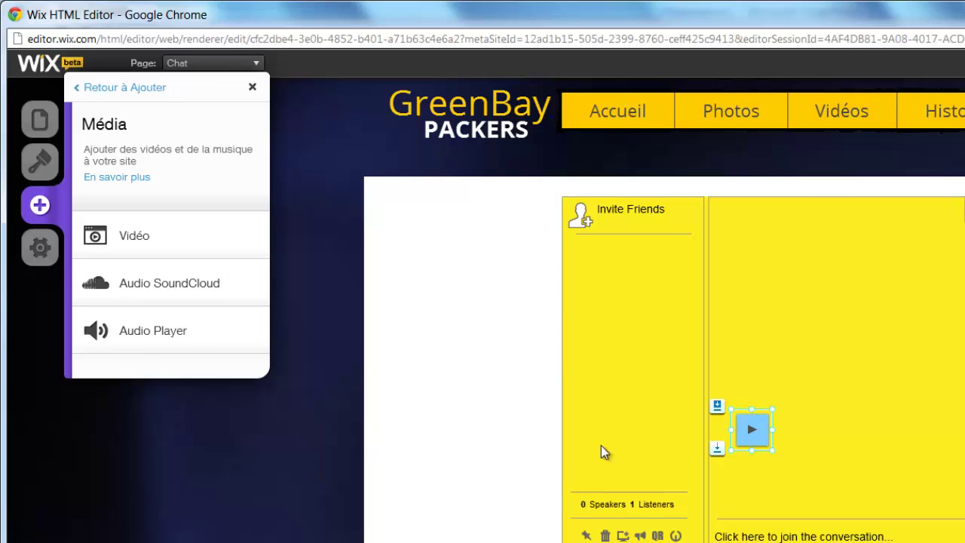
{"action": "left_click_drag", "start_coordinate": [748, 426], "coordinate": [441, 358]}
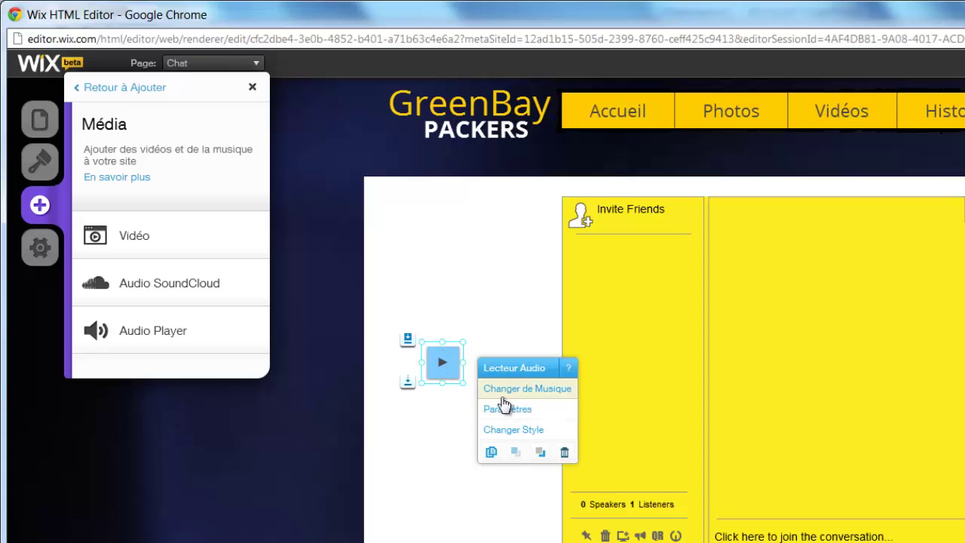
Check the file size of telepopmusik-smile in the Music folder, upload the track and assign it to the audio player.
{"action": "left_click", "coordinate": [505, 389]}
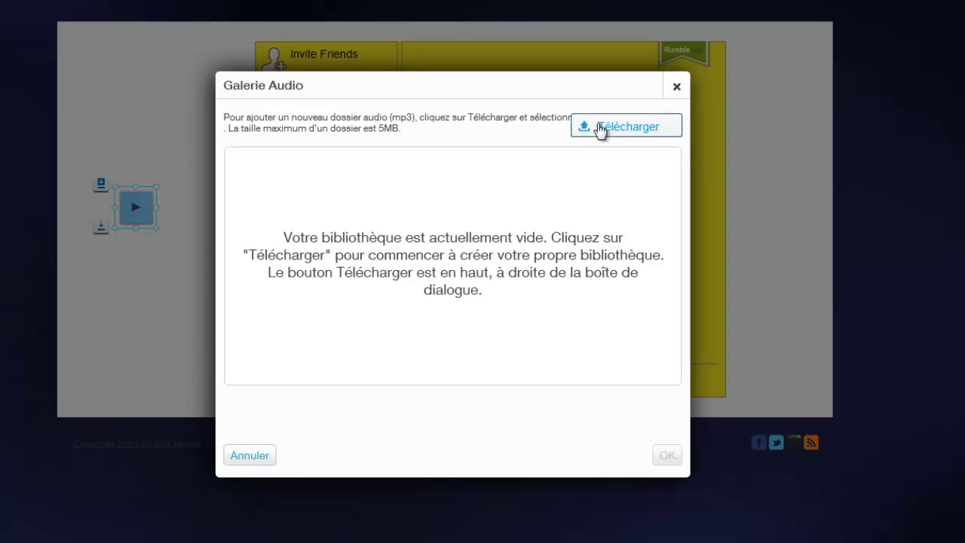
{"action": "left_click", "coordinate": [600, 128]}
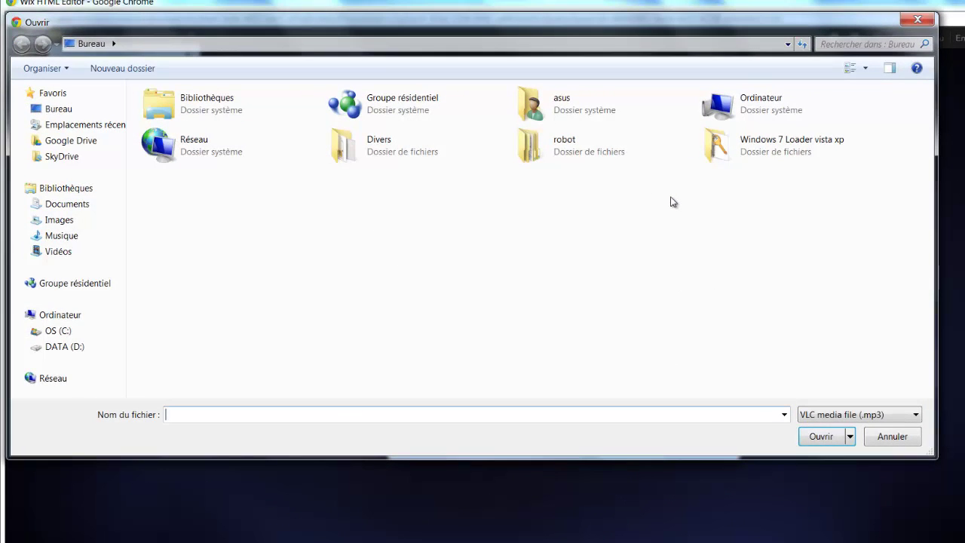
{"action": "left_click", "coordinate": [62, 237]}
{"action": "left_click_drag", "start_coordinate": [251, 391], "coordinate": [653, 397]}
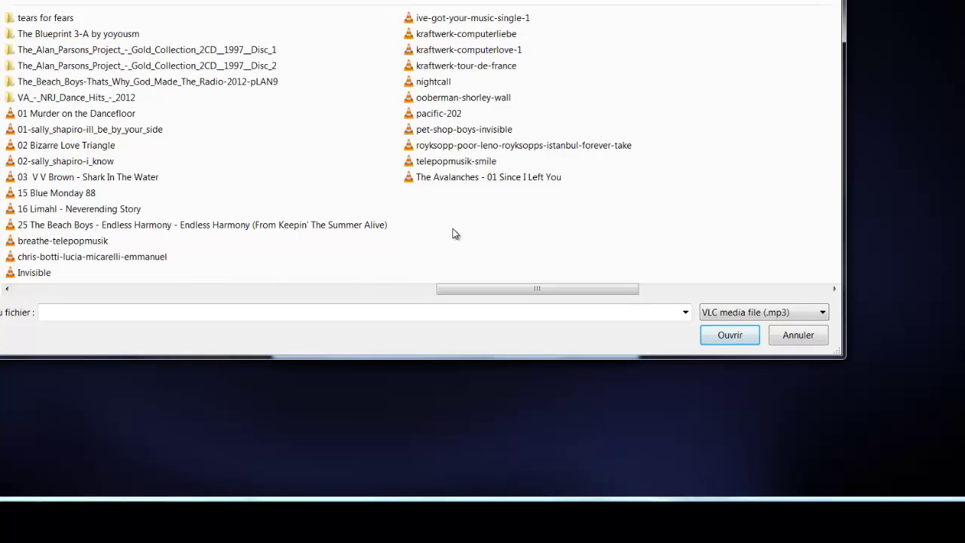
{"action": "right_click", "coordinate": [449, 165]}
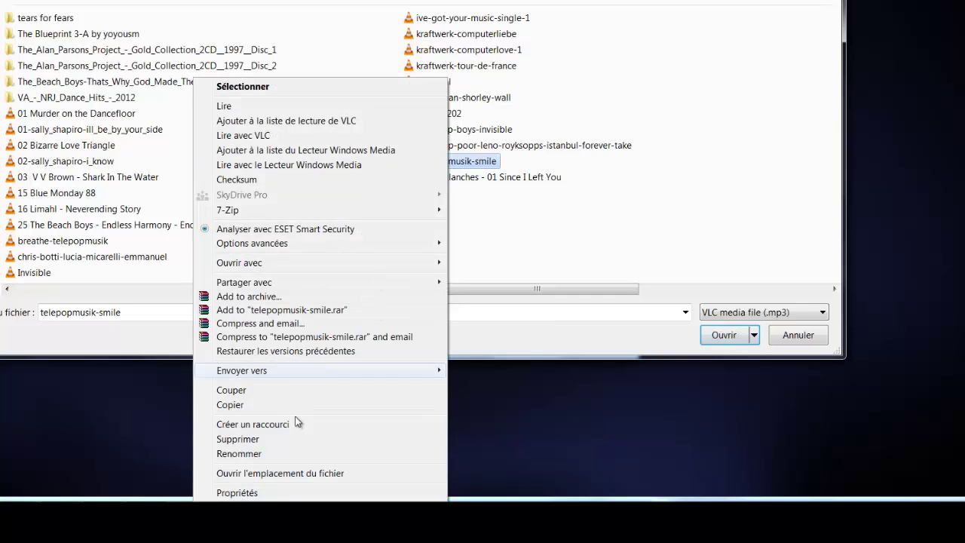
{"action": "left_click", "coordinate": [271, 493]}
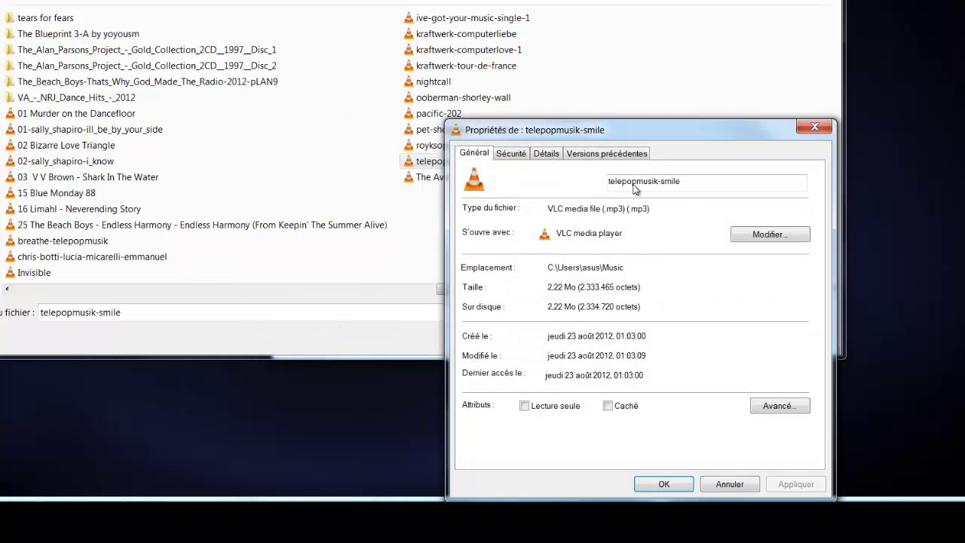
{"action": "left_click_drag", "start_coordinate": [632, 130], "coordinate": [515, 0]}
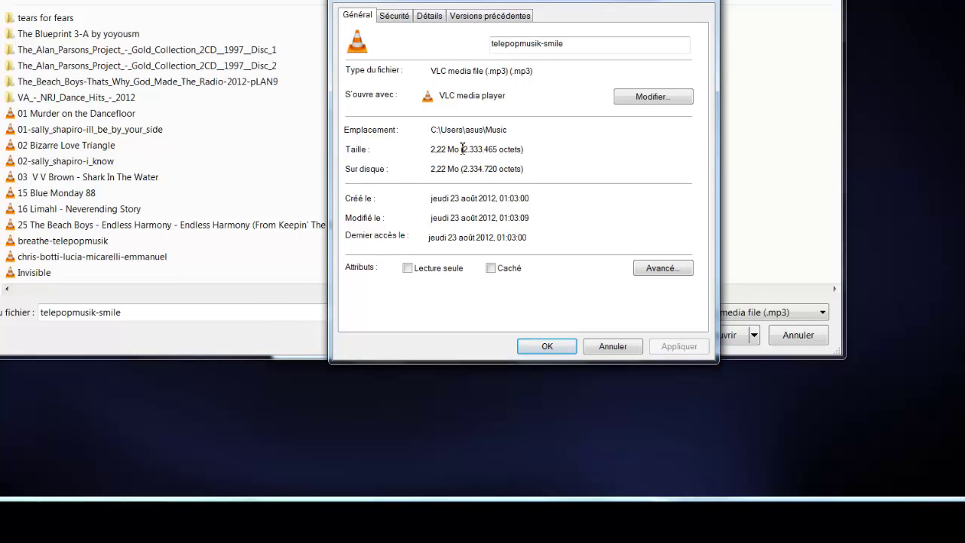
{"action": "left_click_drag", "start_coordinate": [462, 149], "coordinate": [435, 149]}
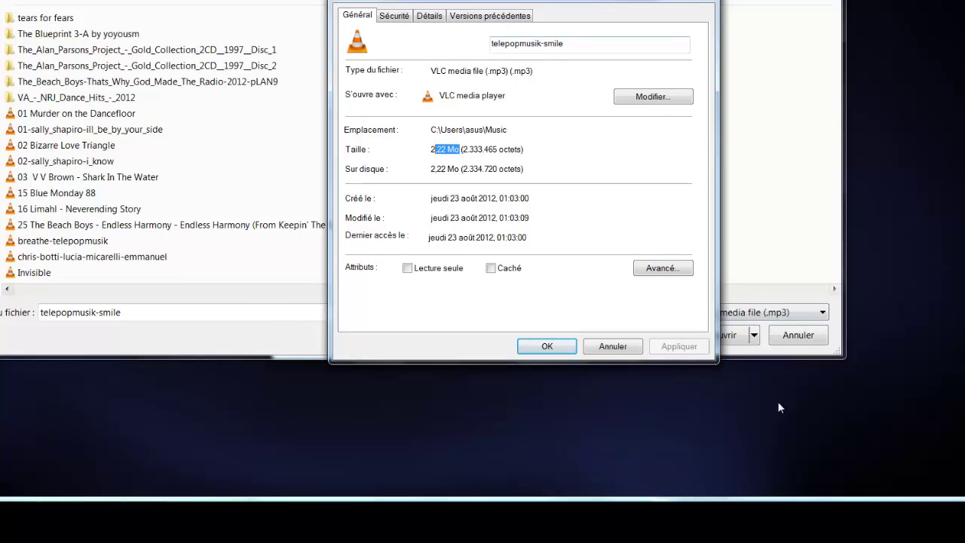
{"action": "left_click", "coordinate": [549, 348]}
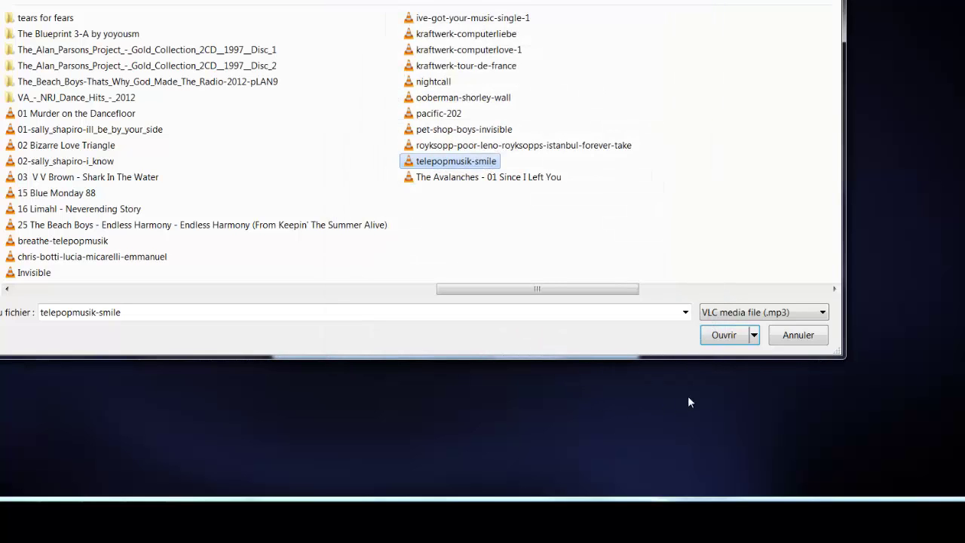
{"action": "left_click", "coordinate": [717, 341]}
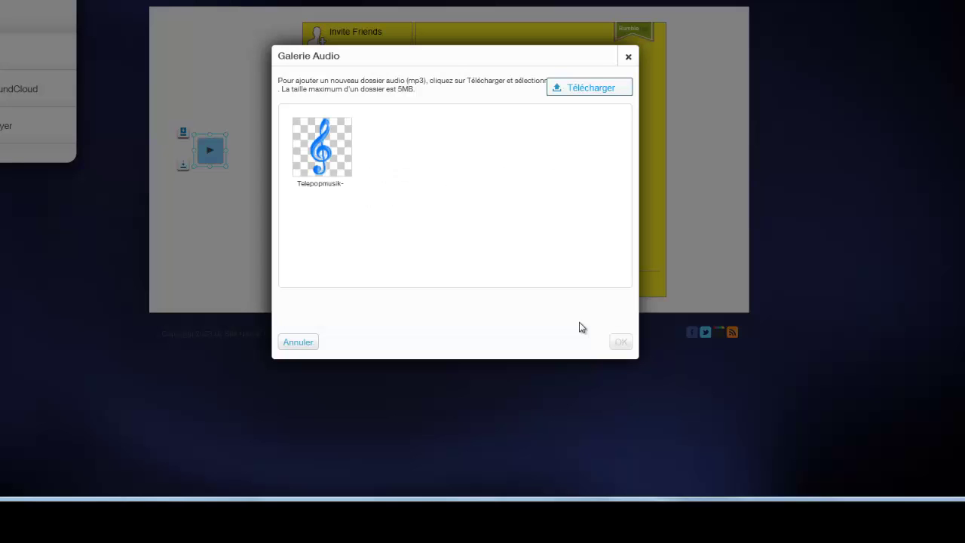
{"action": "double_click", "coordinate": [320, 150]}
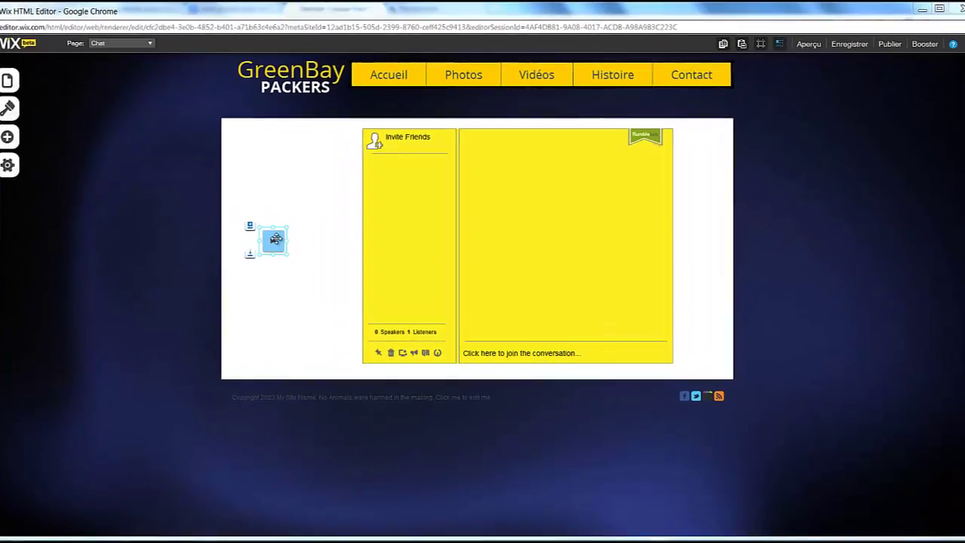
Enable Boucle for the audio player and set its volume to 81.
{"action": "left_click", "coordinate": [276, 239]}
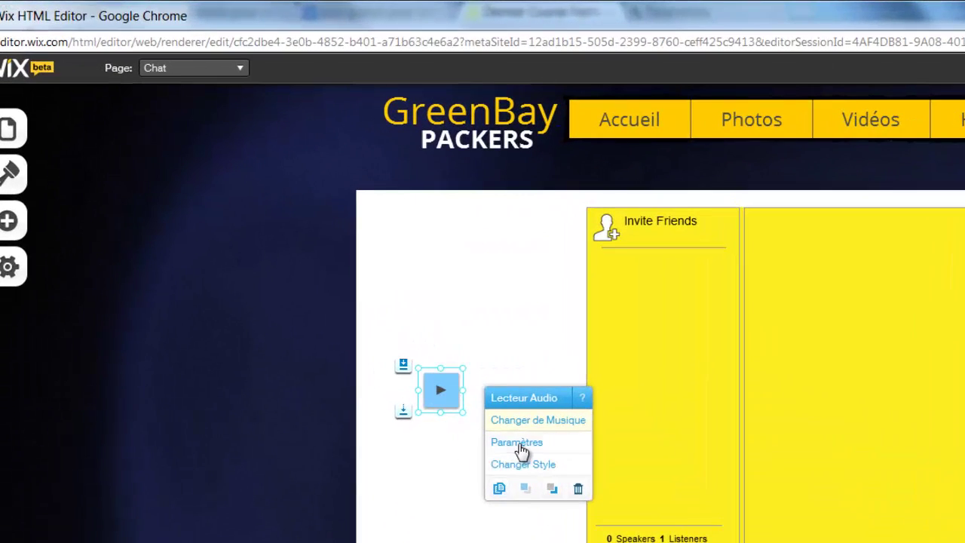
{"action": "left_click", "coordinate": [517, 443]}
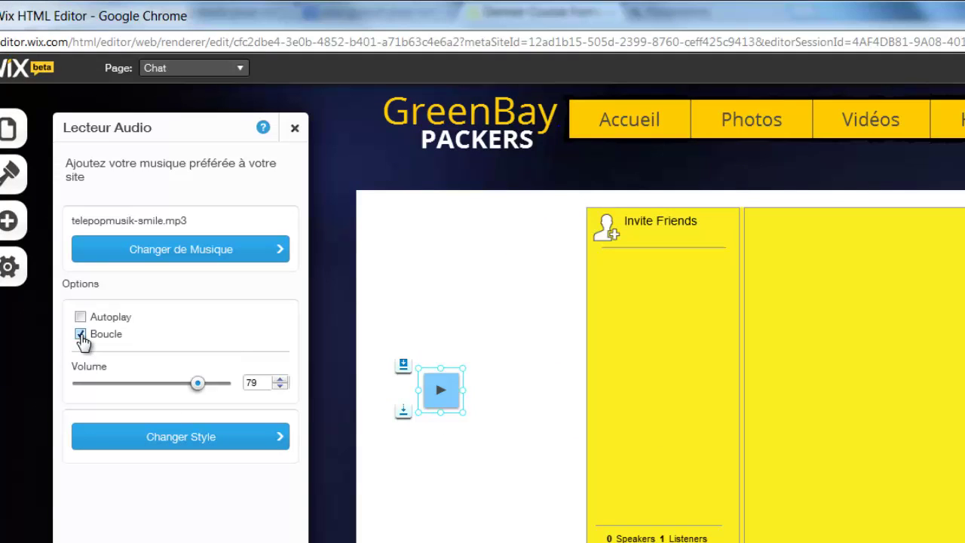
{"action": "mouse_move", "coordinate": [200, 387]}
{"action": "left_mouse_down"}
{"action": "mouse_move", "coordinate": [146, 388]}
{"action": "mouse_move", "coordinate": [202, 389]}
{"action": "left_mouse_up"}
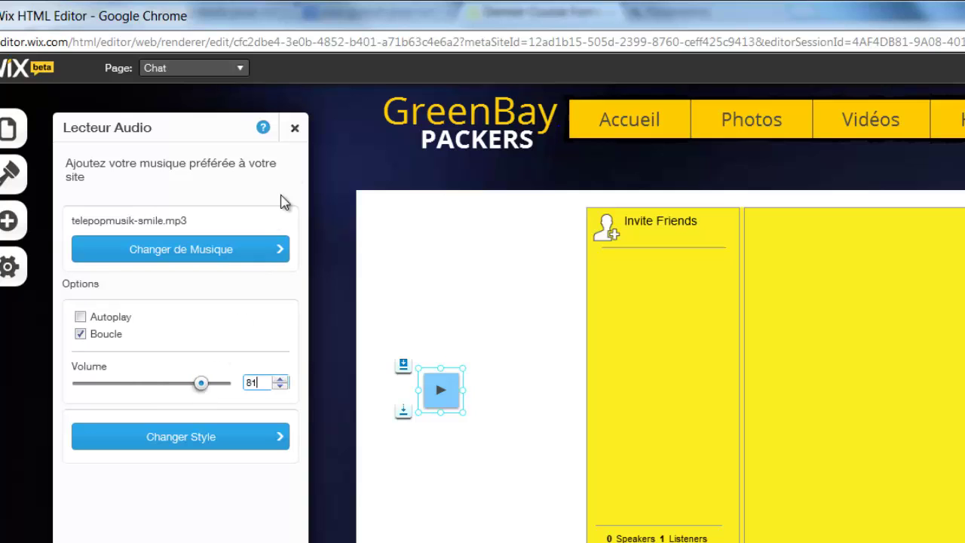
{"action": "left_click", "coordinate": [294, 132]}
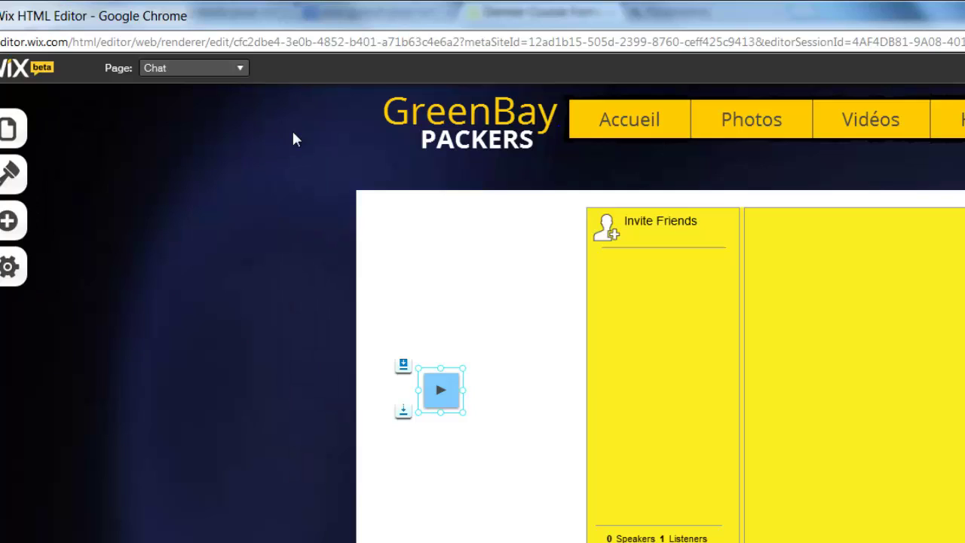